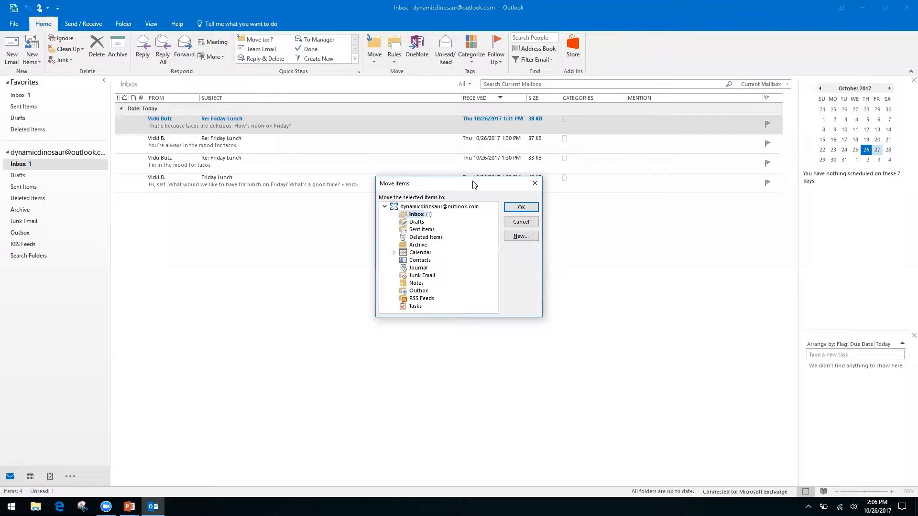
# Browse the destination folders down to Archive and back up to Inbox, then cancel Move Items without moving anything
pyautogui.press('Down')
pyautogui.press('Down')
pyautogui.press('Down')
pyautogui.press('Down')
pyautogui.press('Up')
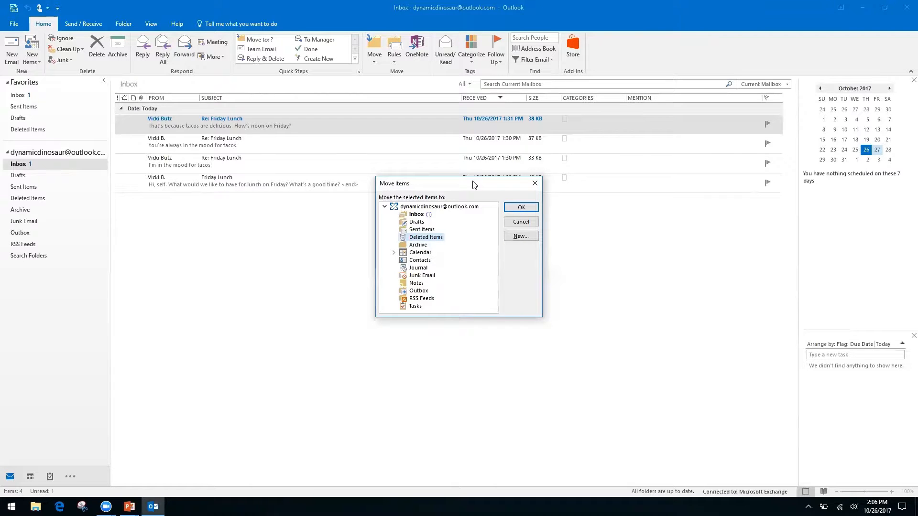
pyautogui.press('Up')
pyautogui.press('Up')
pyautogui.press('Up')
pyautogui.click(534, 186)
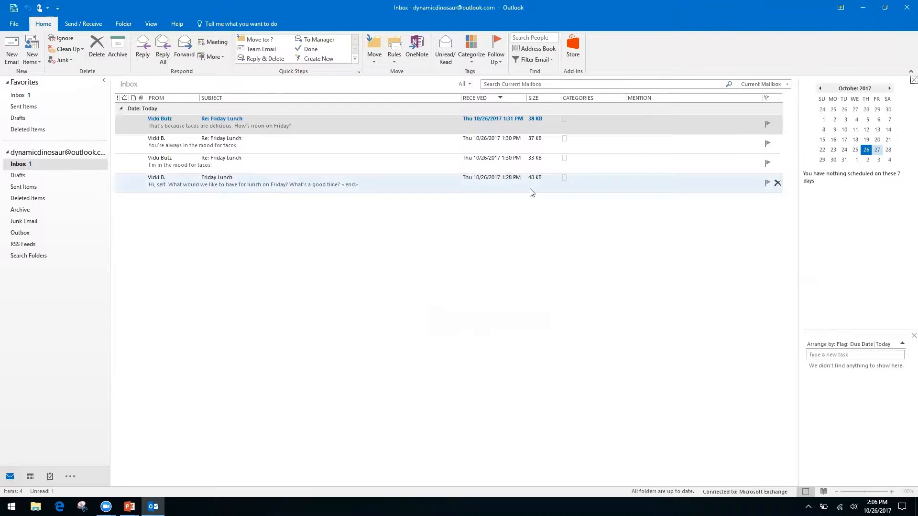
pyautogui.hotkey('alt', 'Tab')
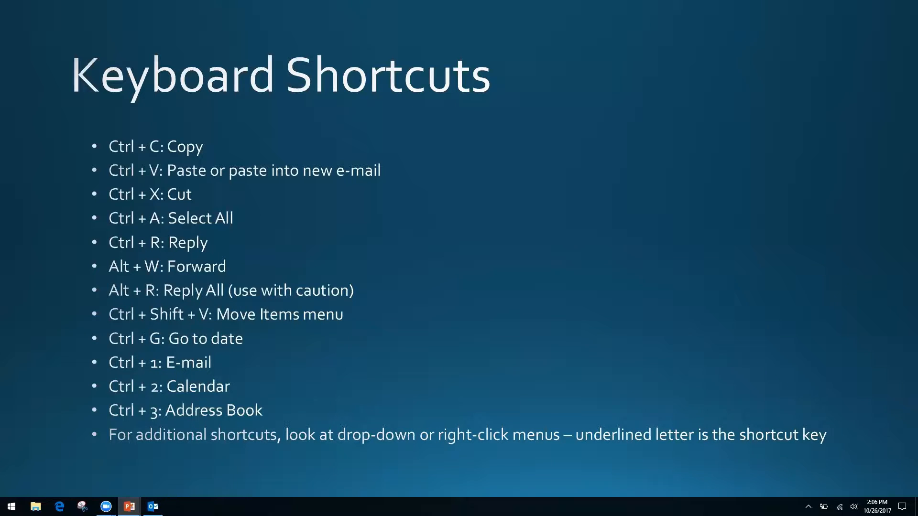
# Return from the Keyboard Shortcuts slide to the Outlook Inbox and switch to the calendar with Ctrl+2
pyautogui.hotkey('alt', 'Tab')
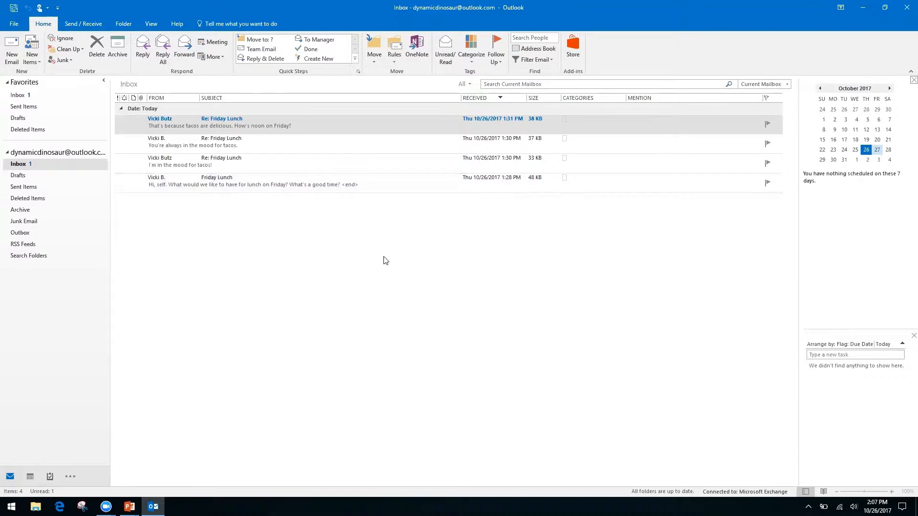
pyautogui.hotkey('ctrl', '2')
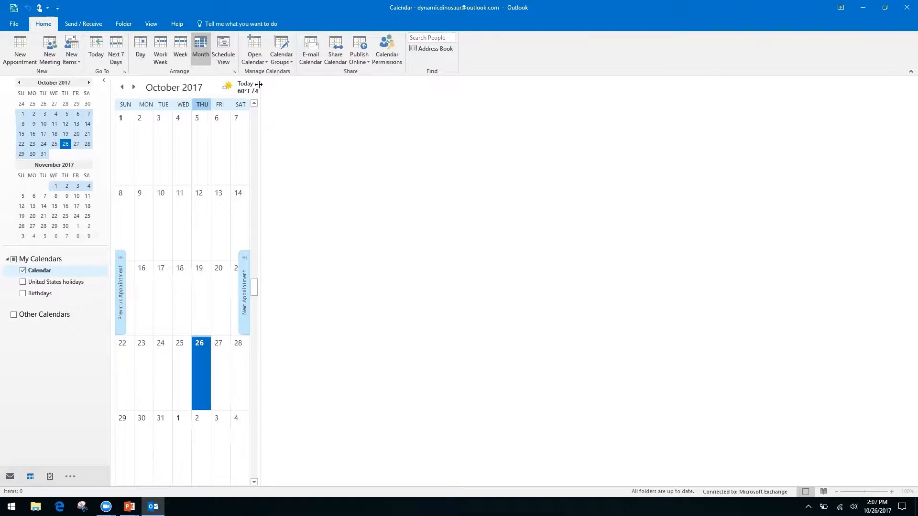
# Widen the October 2017 month grid to fill the window and bring up Go To Date with Ctrl+G
pyautogui.moveTo(260, 85); pyautogui.dragTo(795, 166)
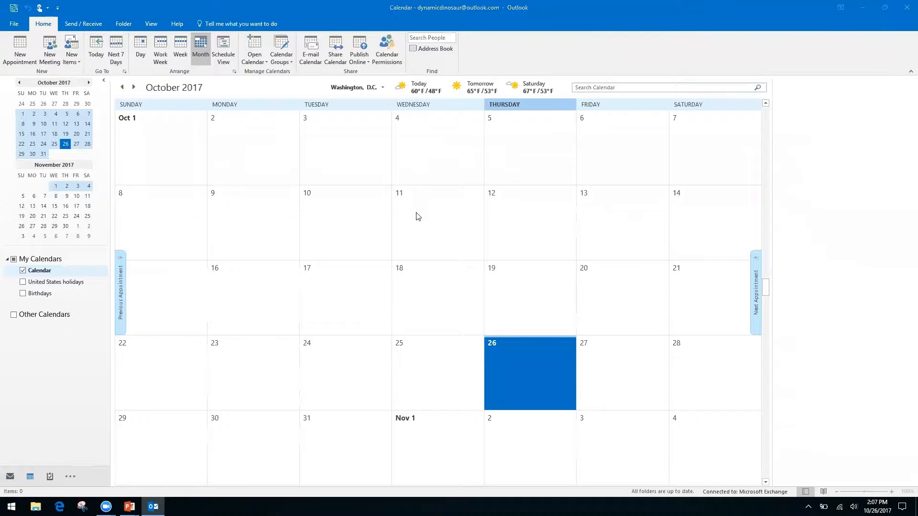
pyautogui.hotkey('ctrl', 'g')
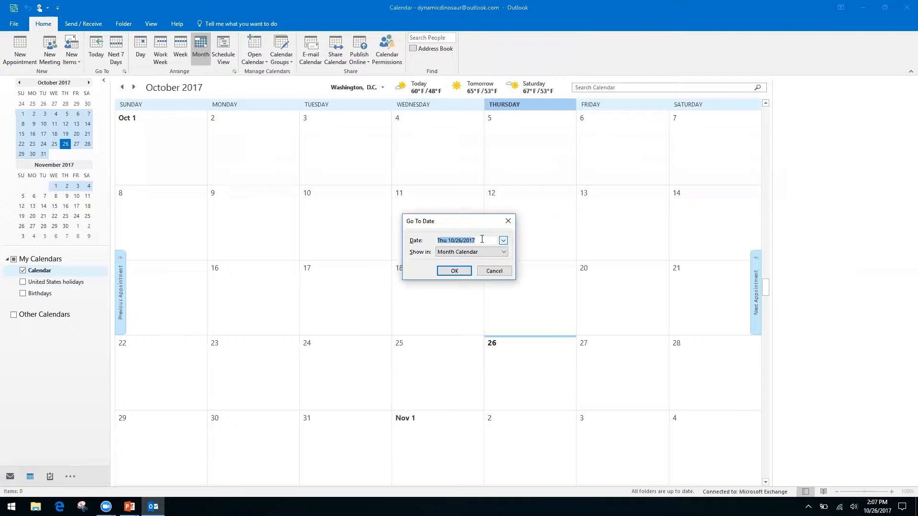
# Jump the calendar to 11/2/17, then page four months ahead in the mini calendar
pyautogui.write('11/2/17')
pyautogui.press('Return')
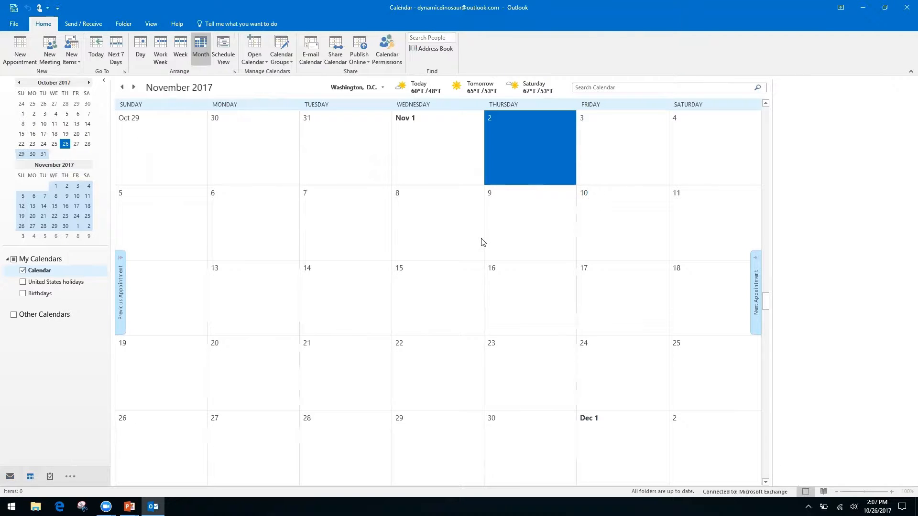
pyautogui.click(89, 83)
pyautogui.click(89, 82)
pyautogui.click(89, 82)
pyautogui.click(89, 83)
pyautogui.click(89, 82)
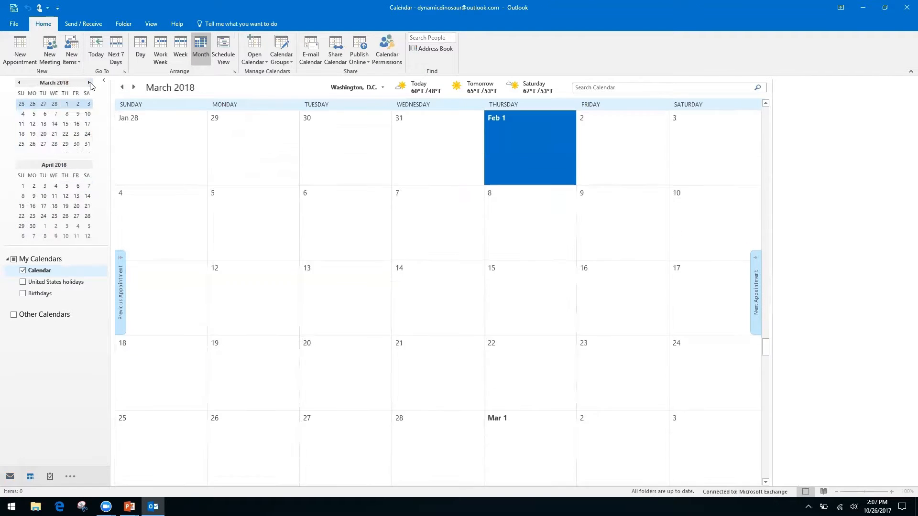
# Page three months back in the mini calendar, then show the Keyboard Shortcuts slide
pyautogui.click(19, 83)
pyautogui.click(19, 83)
pyautogui.click(19, 83)
pyautogui.click(19, 83)
pyautogui.click(19, 83)
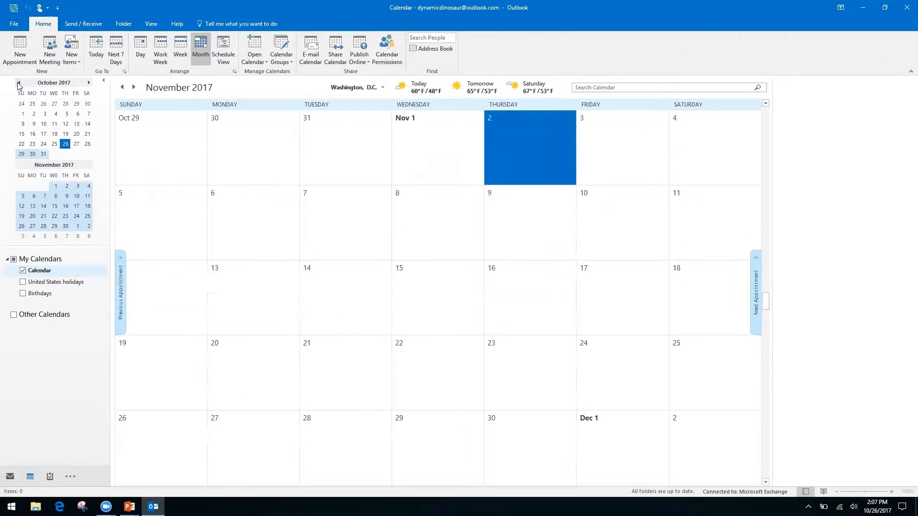
pyautogui.click(19, 84)
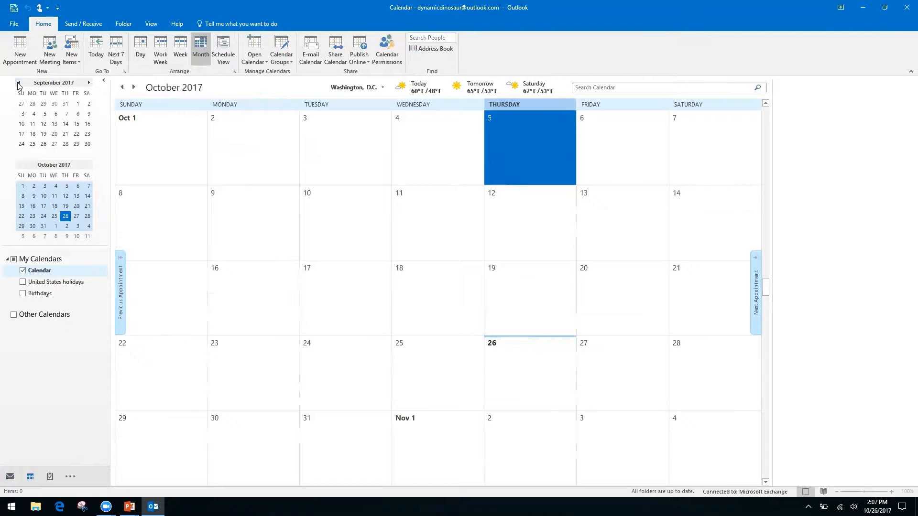
pyautogui.hotkey('alt', 'Tab')
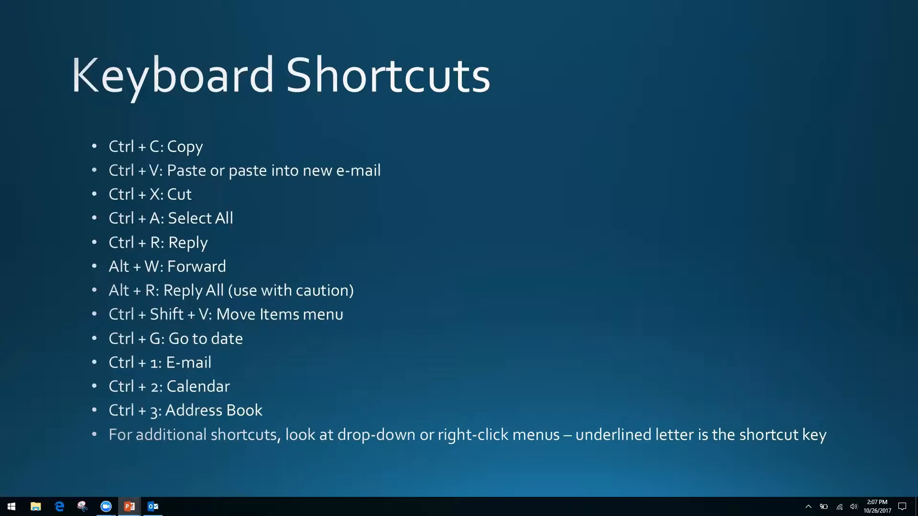
# Return to Outlook's October 2017 calendar and jump to the mail inbox with Ctrl+1
pyautogui.hotkey('alt', 'Tab')
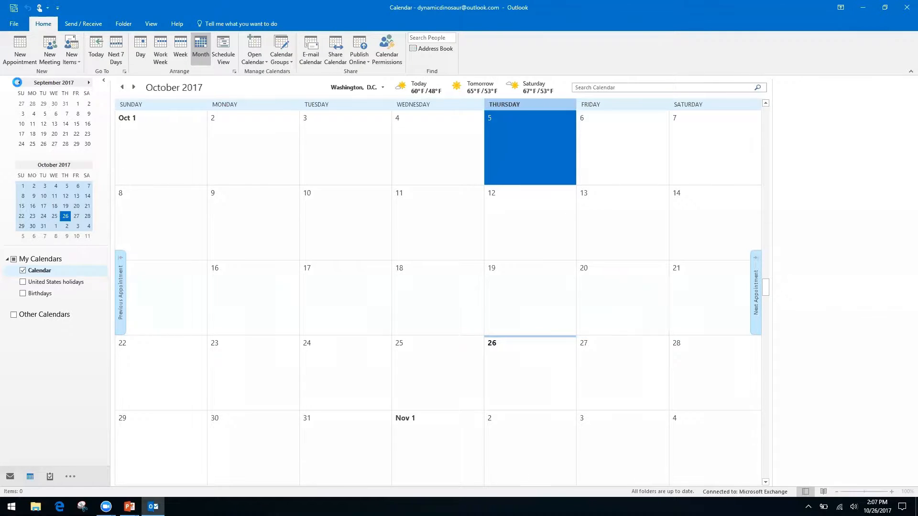
pyautogui.hotkey('ctrl', '1')
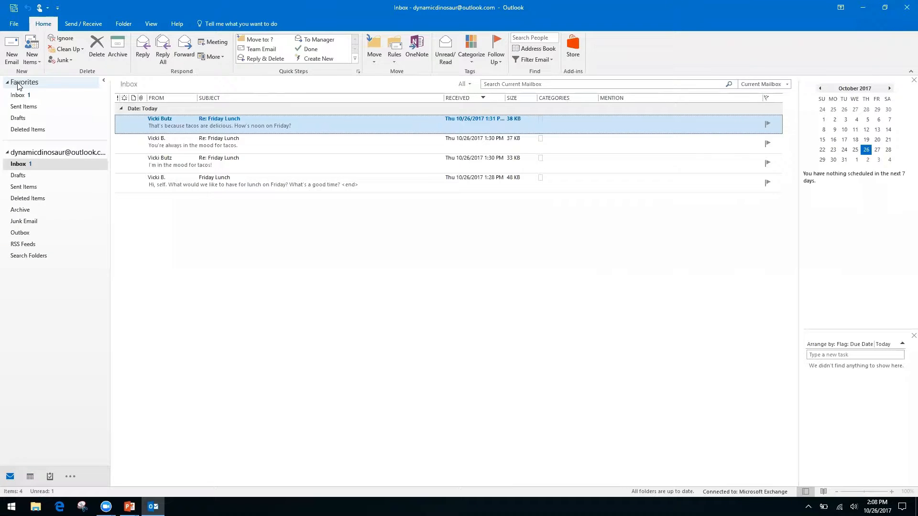
# Jump to the calendar with Ctrl+2, then to the empty Contacts list with Ctrl+3
pyautogui.hotkey('ctrl', '2')
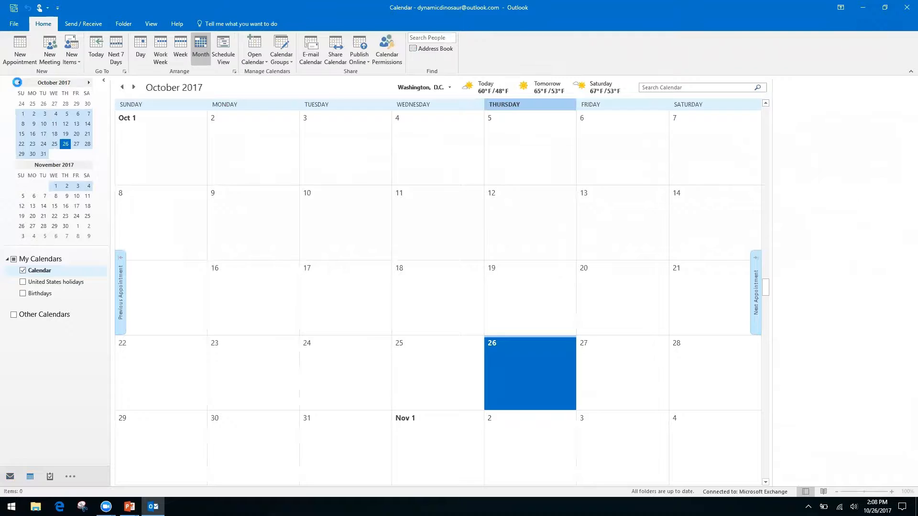
pyautogui.hotkey('ctrl', '3')
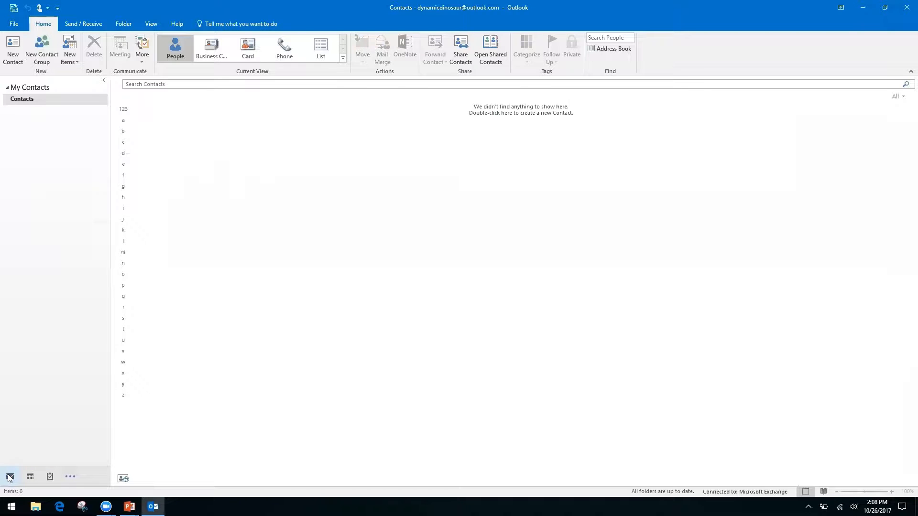
# Show the list of other Outlook areas from the navigation bar's ... button, then dismiss it
pyautogui.moveTo(31, 476)
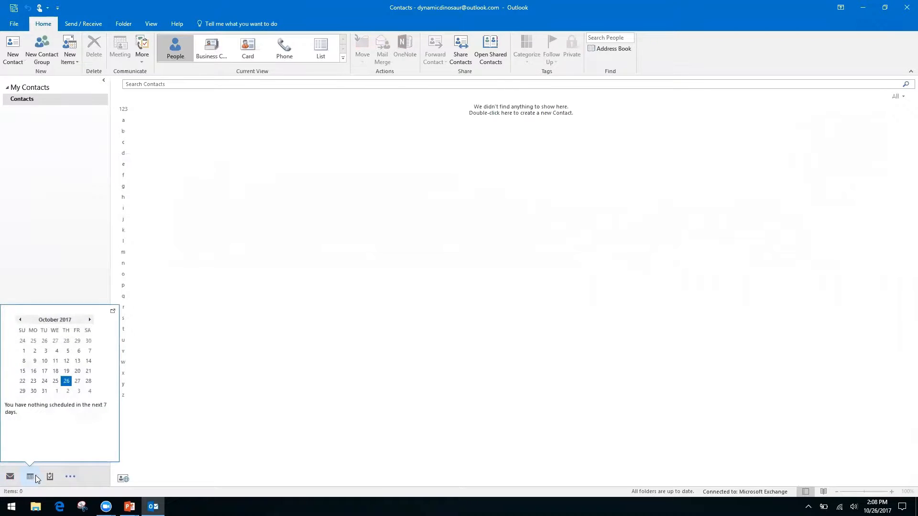
pyautogui.click(72, 478)
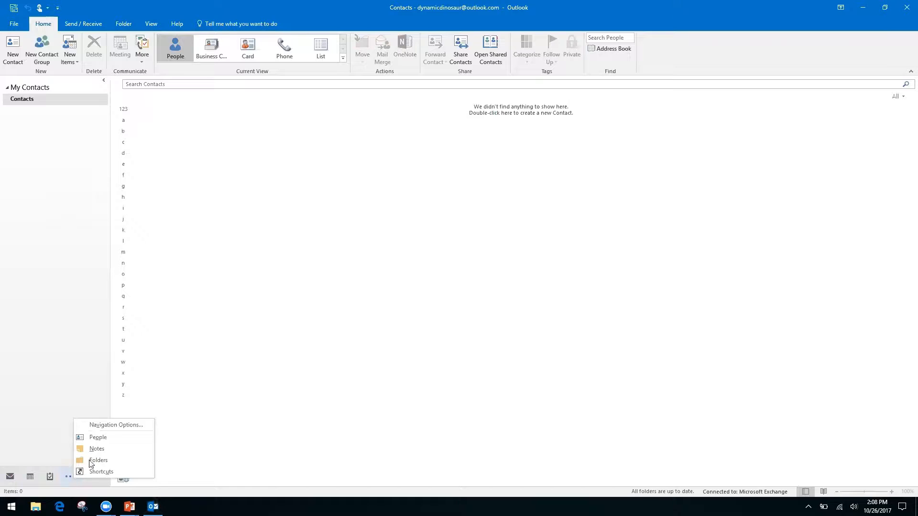
pyautogui.press('Escape')
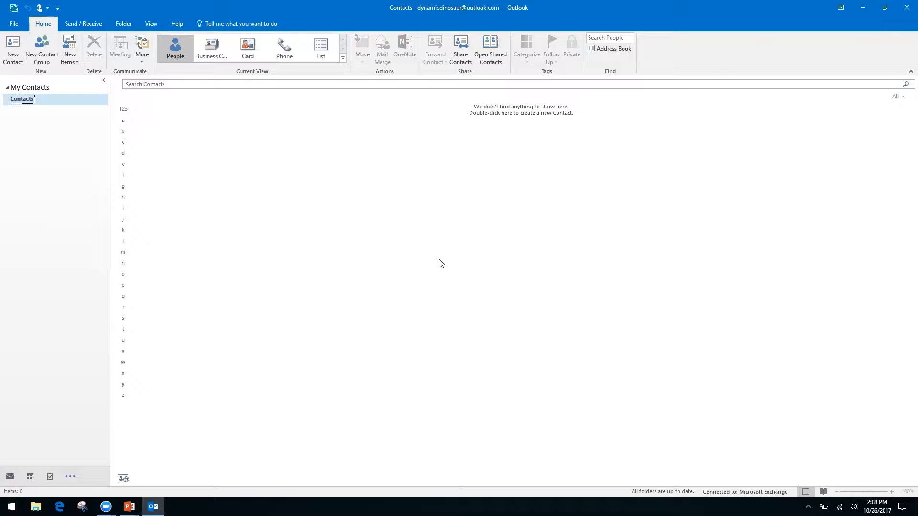
# Cycle through Calendar, Contacts and Notes with Ctrl+2, Ctrl+3, Ctrl+5, ending on Mail with Ctrl+1
pyautogui.hotkey('ctrl', '2')
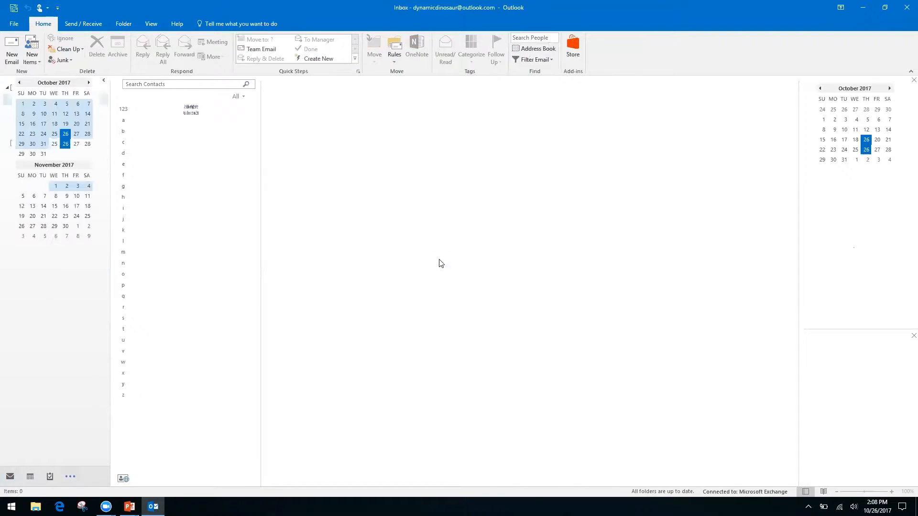
pyautogui.hotkey('ctrl', '3')
pyautogui.hotkey('ctrl', '5')
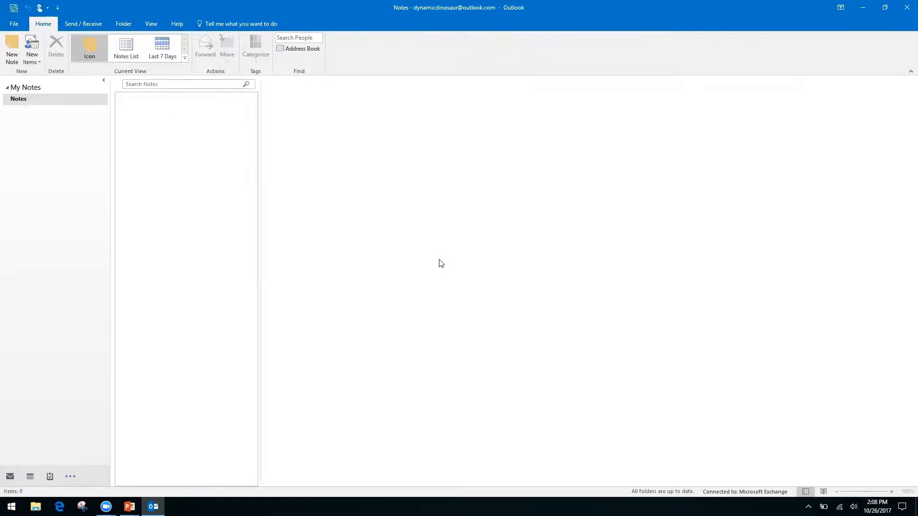
pyautogui.hotkey('ctrl', '1')
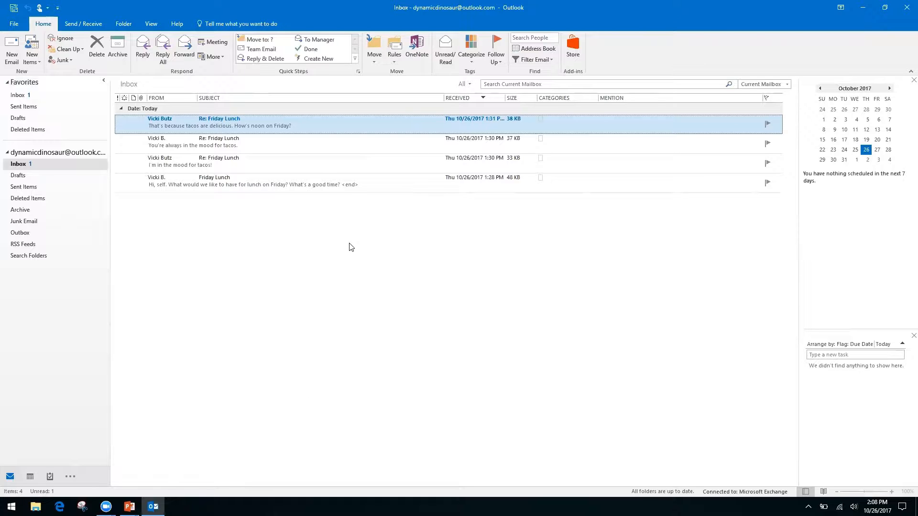
pyautogui.hotkey('alt', 'Tab')
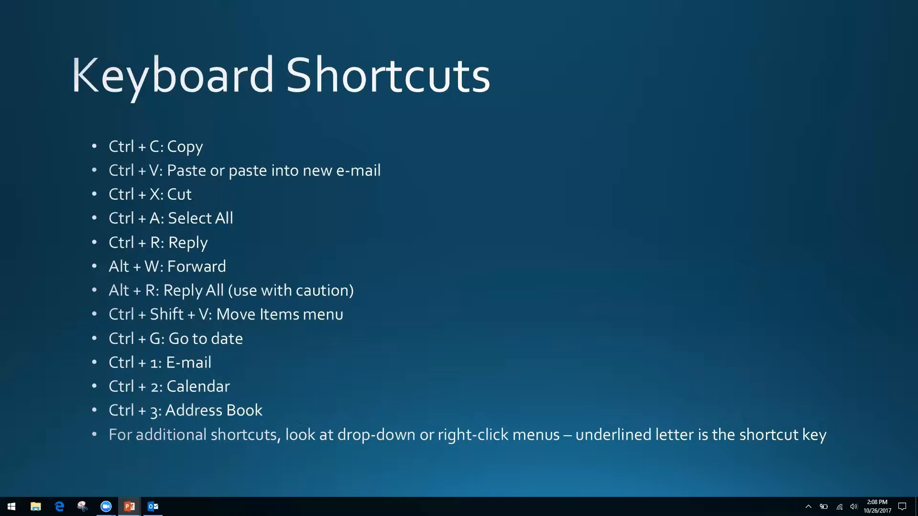
pyautogui.hotkey('alt', 'Tab')
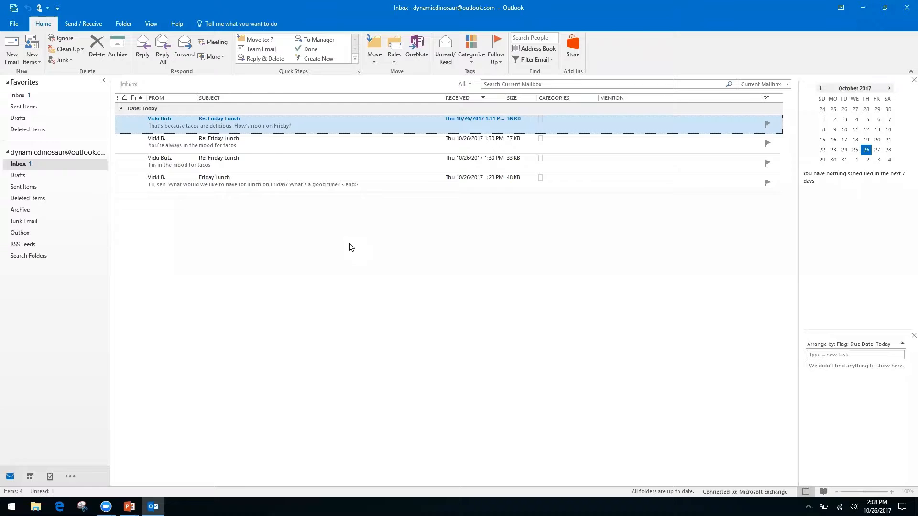
# Review the top message's and message list's context menus, close them, then show the Keyboard Shortcuts slide
pyautogui.rightClick(333, 128)
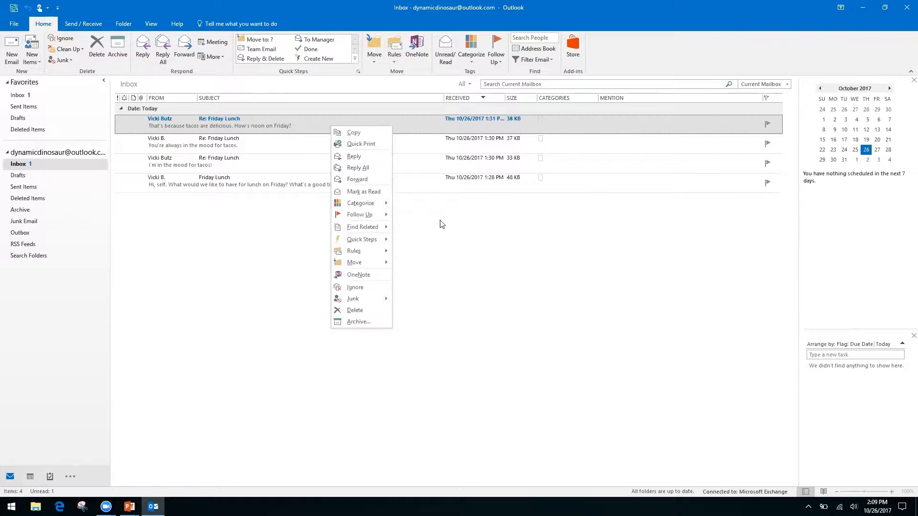
pyautogui.rightClick(437, 233)
pyautogui.click(350, 209)
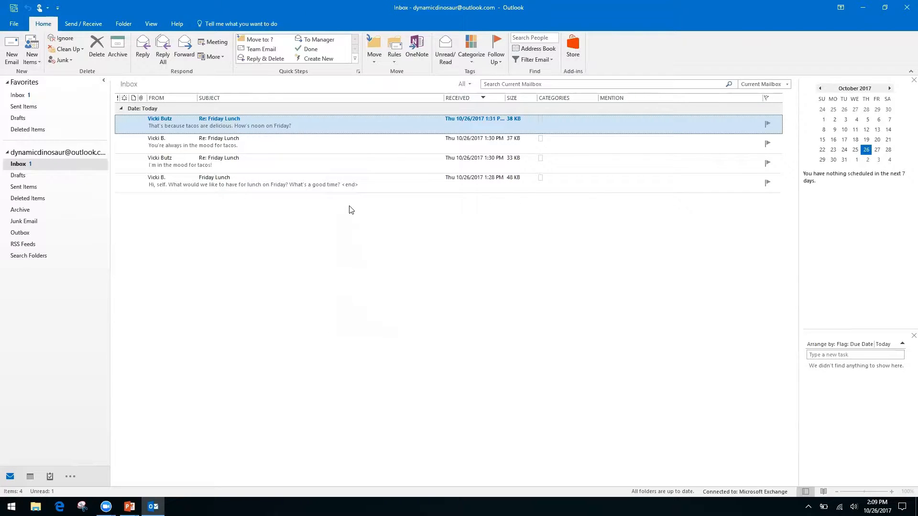
pyautogui.rightClick(326, 116)
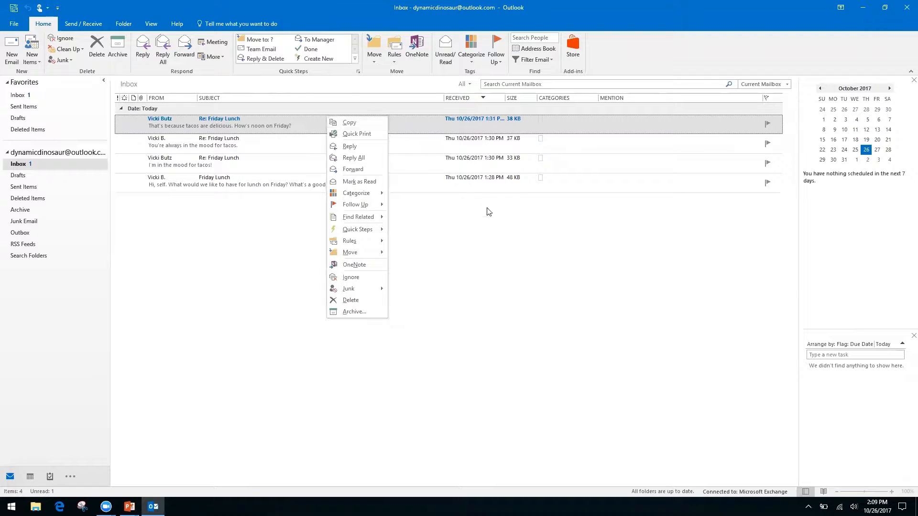
pyautogui.click(470, 254)
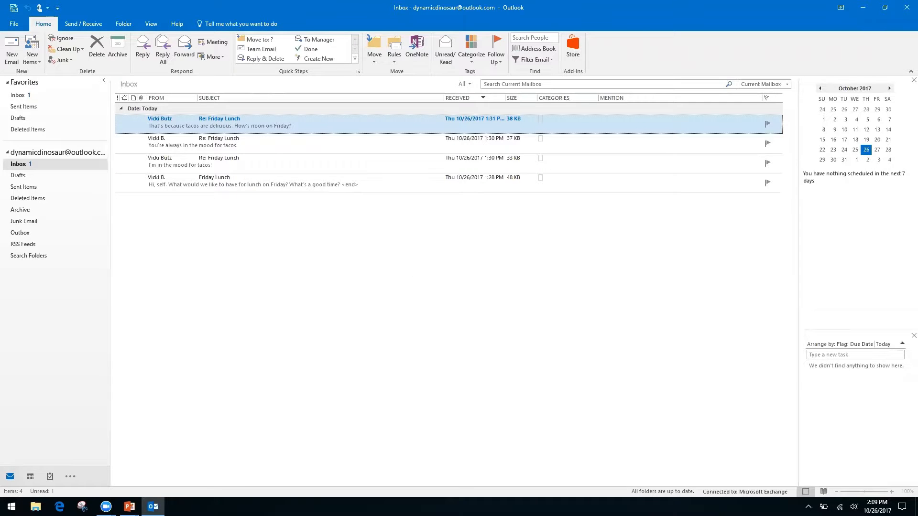
pyautogui.hotkey('alt', 'Tab')
# Advance to the Productivity & Calendars slide, then bring the Outlook Inbox back to the front
pyautogui.press('Right')
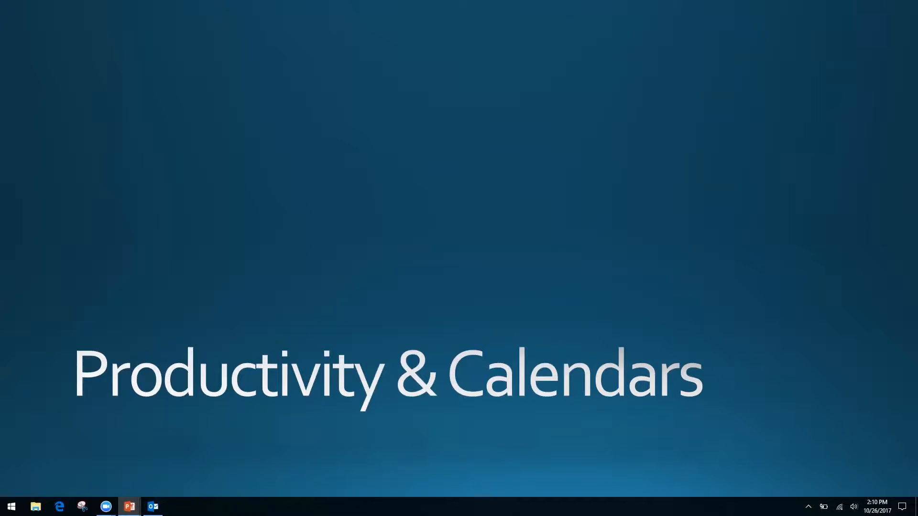
pyautogui.hotkey('alt', 'Tab')
pyautogui.hotkey('alt', 'Tab')
pyautogui.hotkey('alt', 'shift', 'Tab')
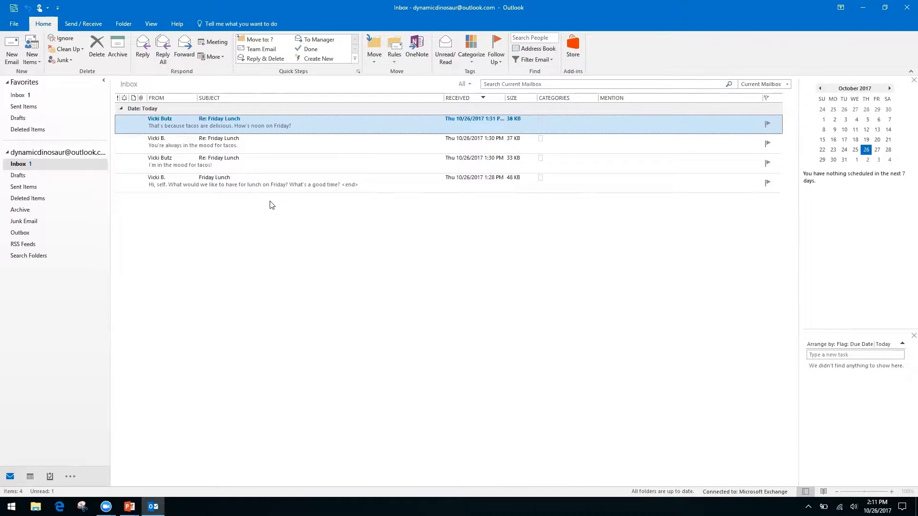
# Tick Show as Conversations on the View tab to group Inbox messages by conversation
pyautogui.click(150, 25)
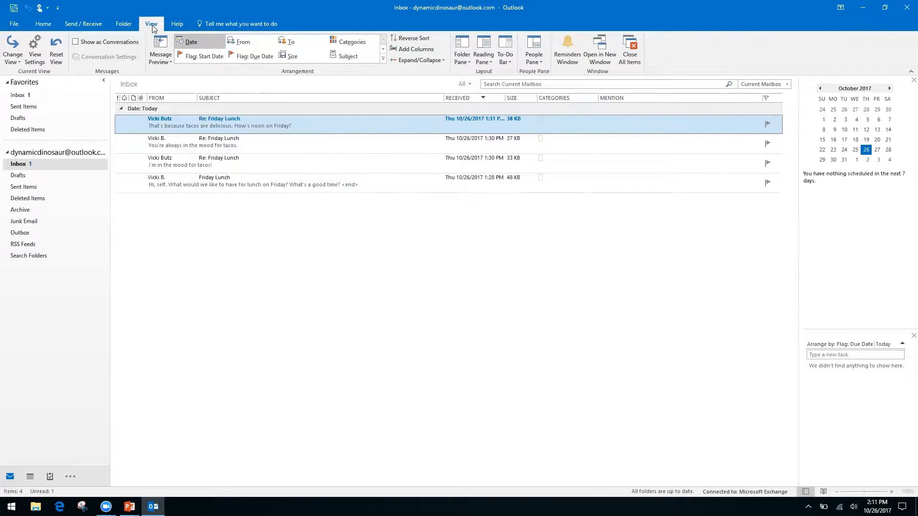
pyautogui.click(75, 43)
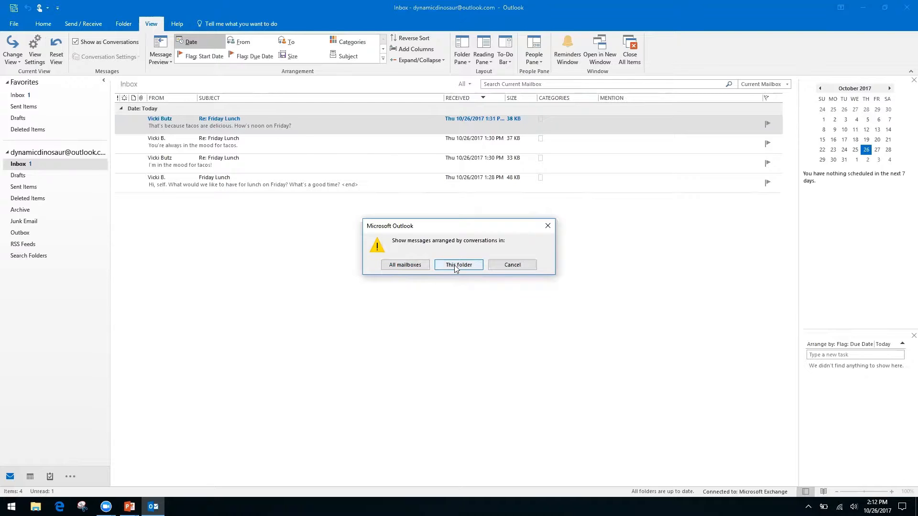
# Confirm the scope where Inbox messages are grouped into conversations
pyautogui.click(403, 266)
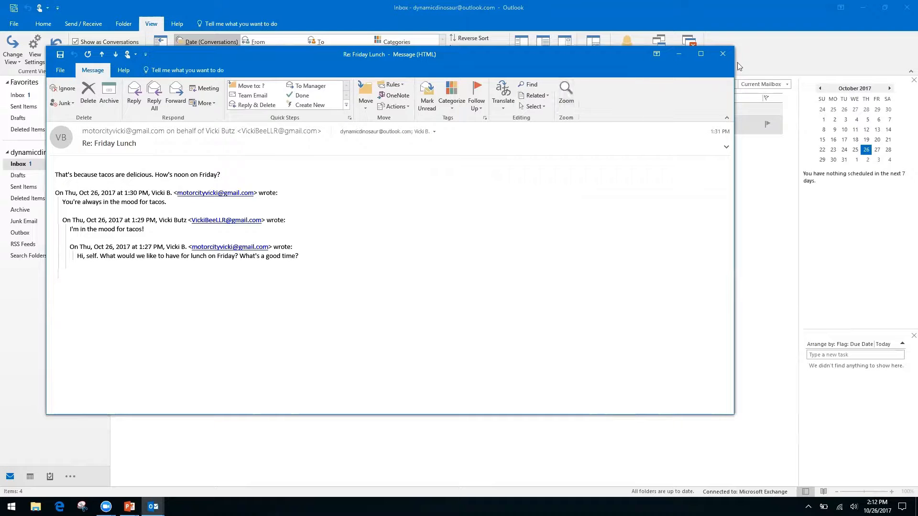
# Close the Re: Friday Lunch window and expand the Friday Lunch conversation, collapsing and re-expanding it
pyautogui.click(722, 54)
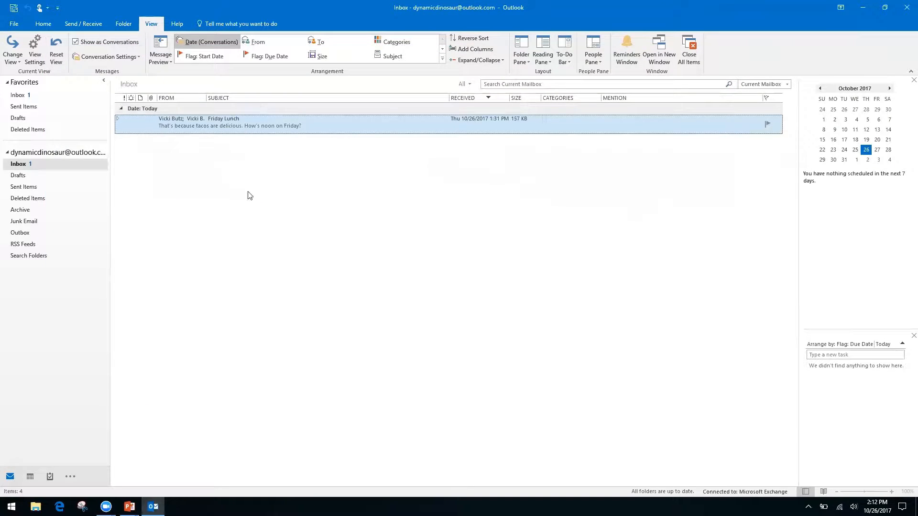
pyautogui.click(117, 119)
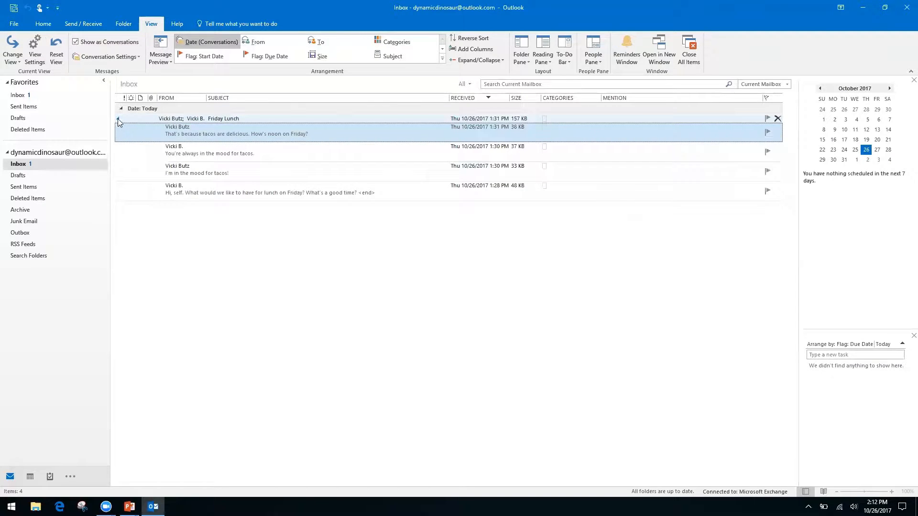
pyautogui.click(118, 120)
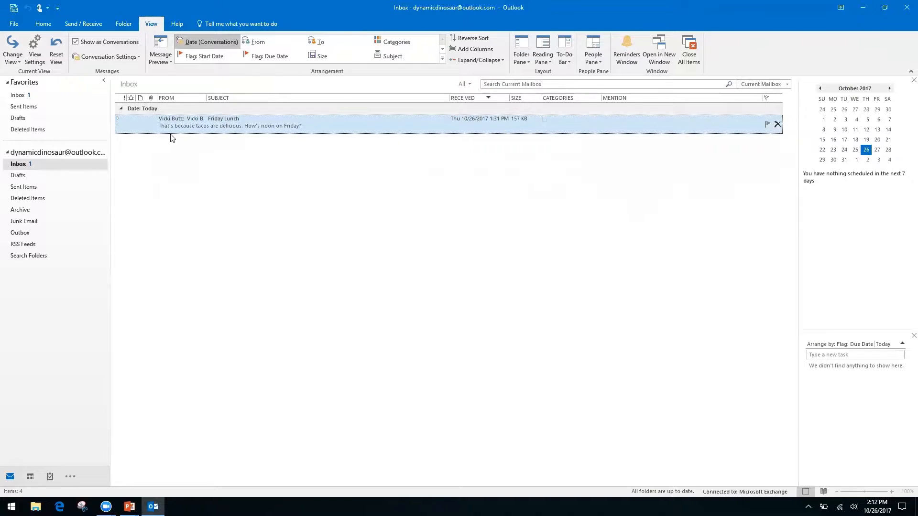
pyautogui.click(117, 119)
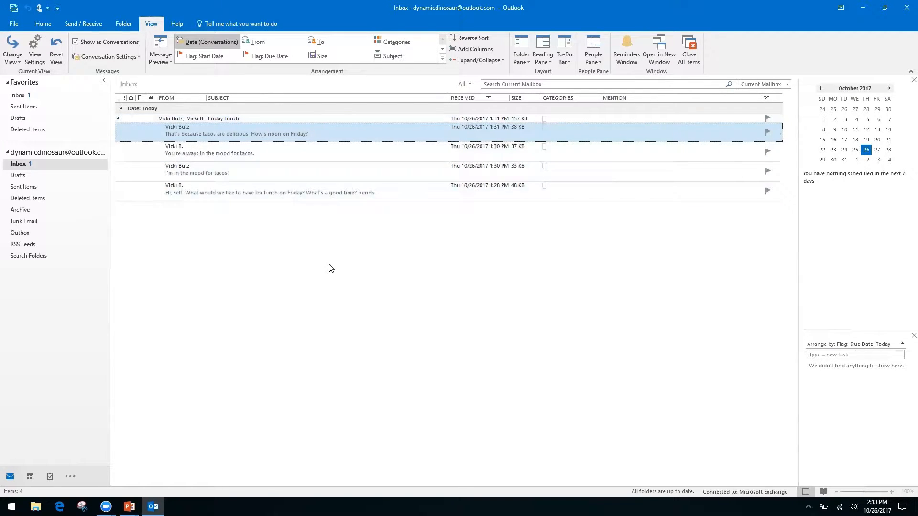
# Open the oldest Friday Lunch message, which asks what and when to eat Friday
pyautogui.doubleClick(303, 189)
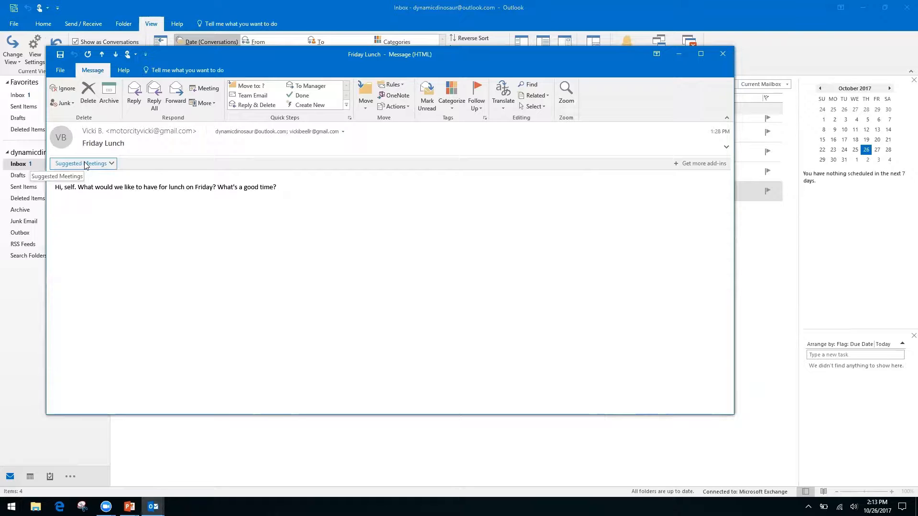
# Schedule the suggested Friday, October 27 lunch, 12:00–12:30 PM, with location Ihop
pyautogui.click(108, 163)
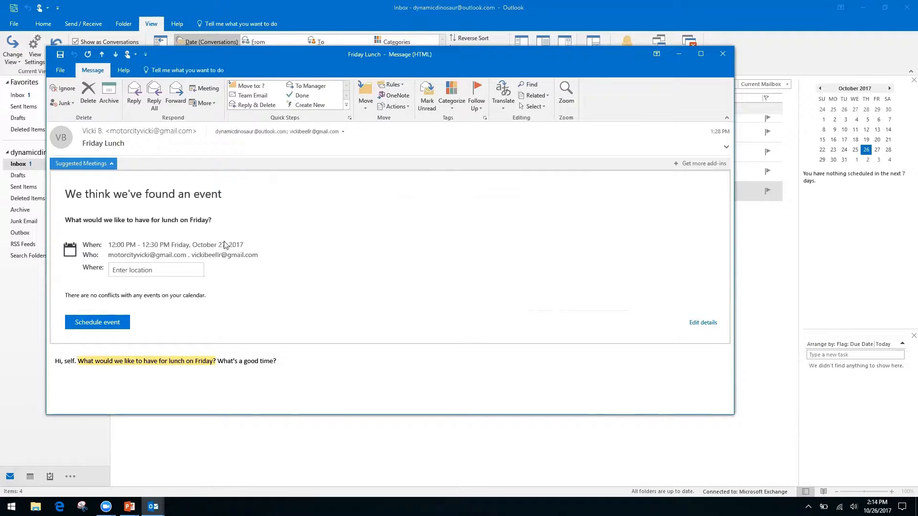
pyautogui.click(154, 270)
pyautogui.write('Ihop')
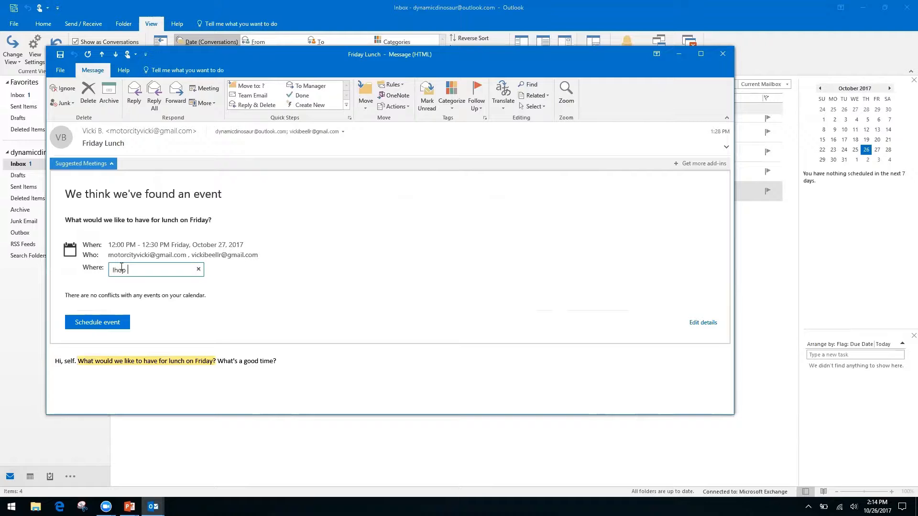
pyautogui.press('Return')
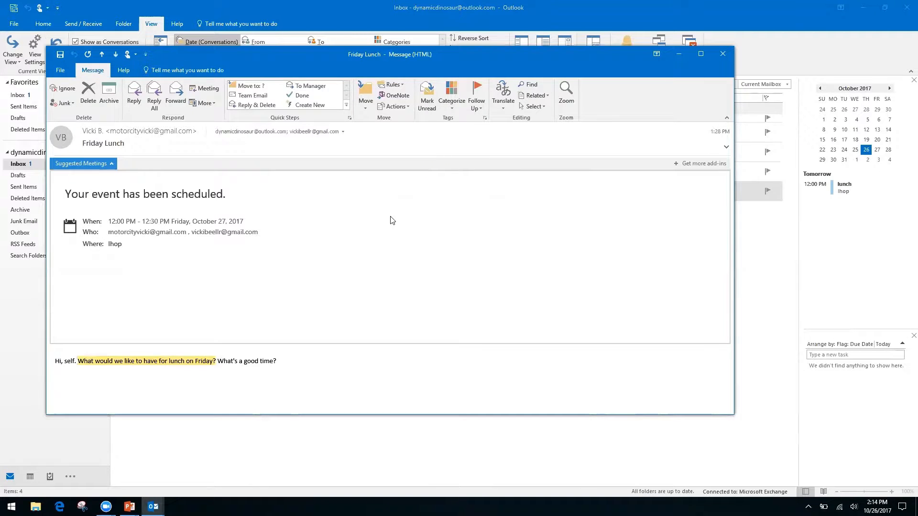
# Close the message, view October 27 in Month view, then switch to PowerPoint's Productivity & Calendars slide
pyautogui.click(724, 56)
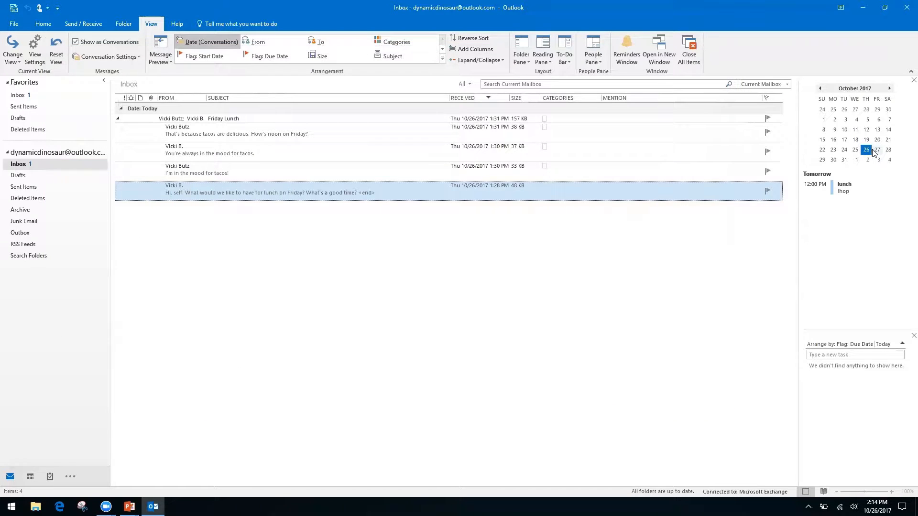
pyautogui.doubleClick(877, 150)
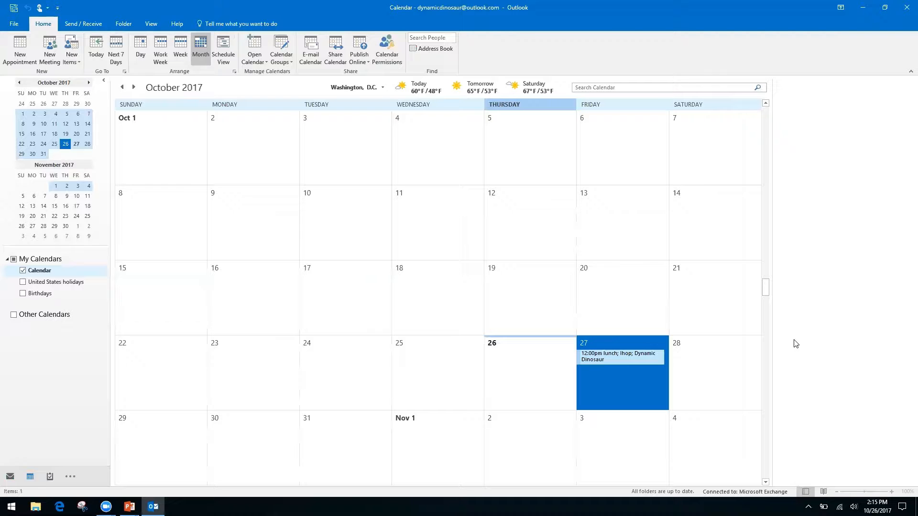
pyautogui.hotkey('alt', 'Tab')
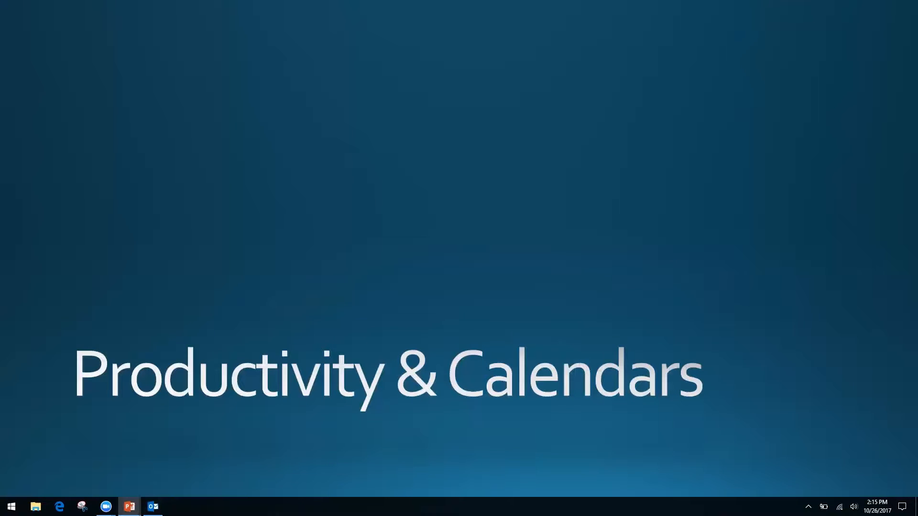
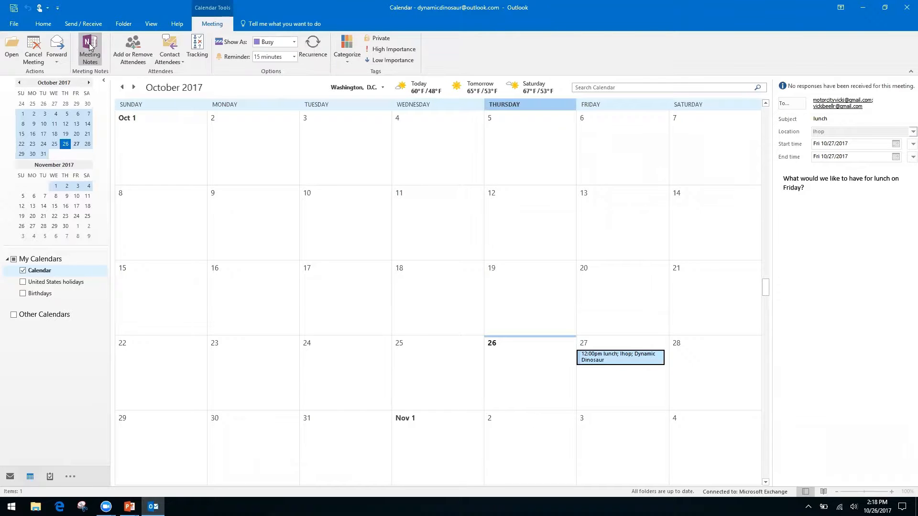
# Start private meeting notes for the lunch meeting in OneNote's Quick Notes section
pyautogui.click(89, 45)
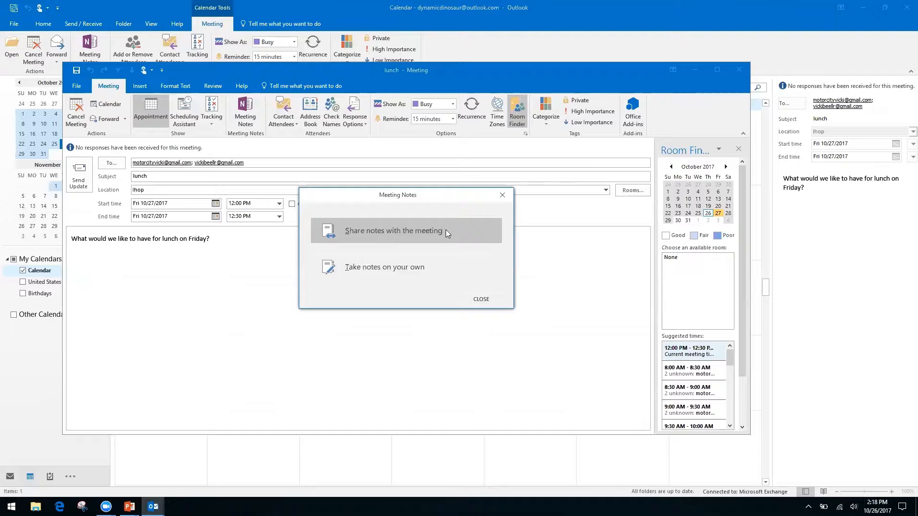
pyautogui.click(377, 267)
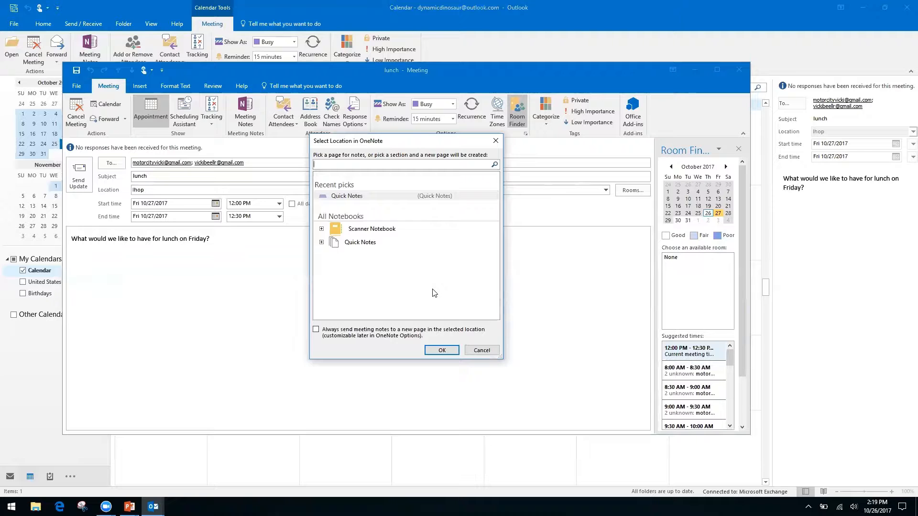
pyautogui.click(361, 243)
pyautogui.click(321, 242)
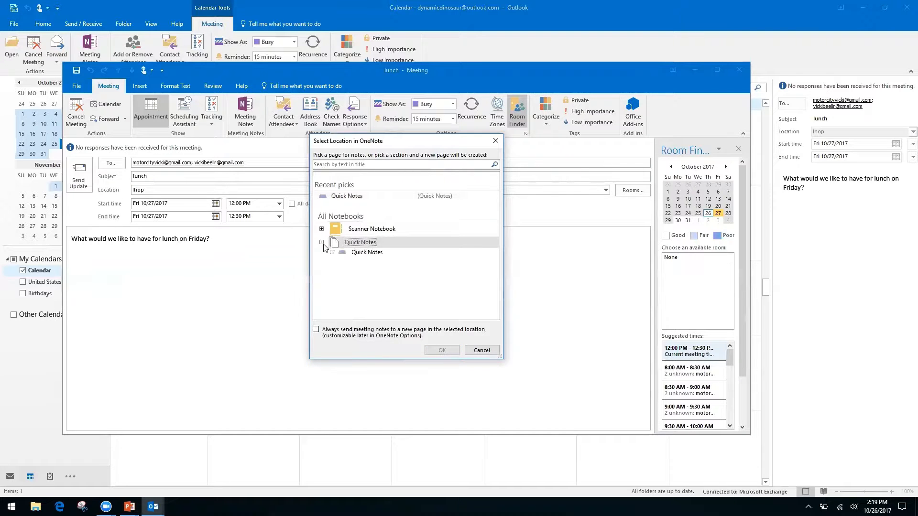
pyautogui.click(367, 253)
pyautogui.click(441, 351)
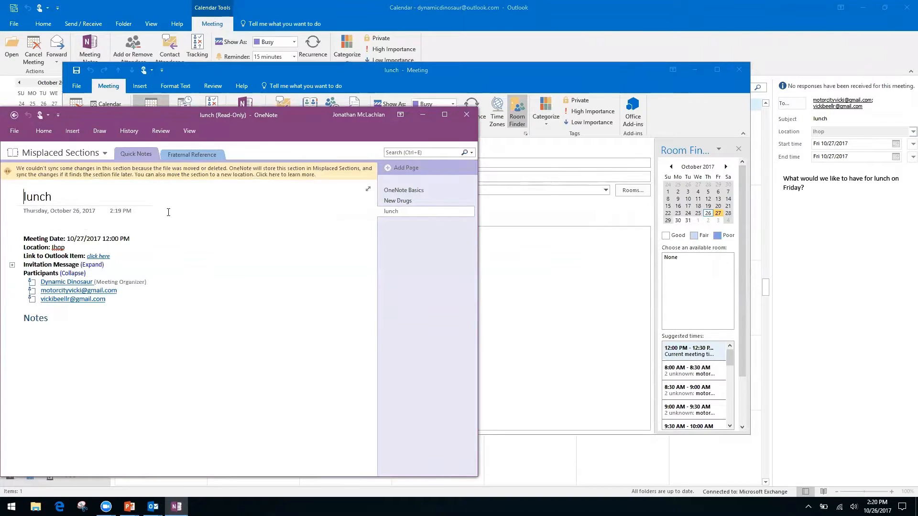
# Try the context menus on the OneNote 'lunch' page and place the caret below the Notes heading
pyautogui.click(45, 223)
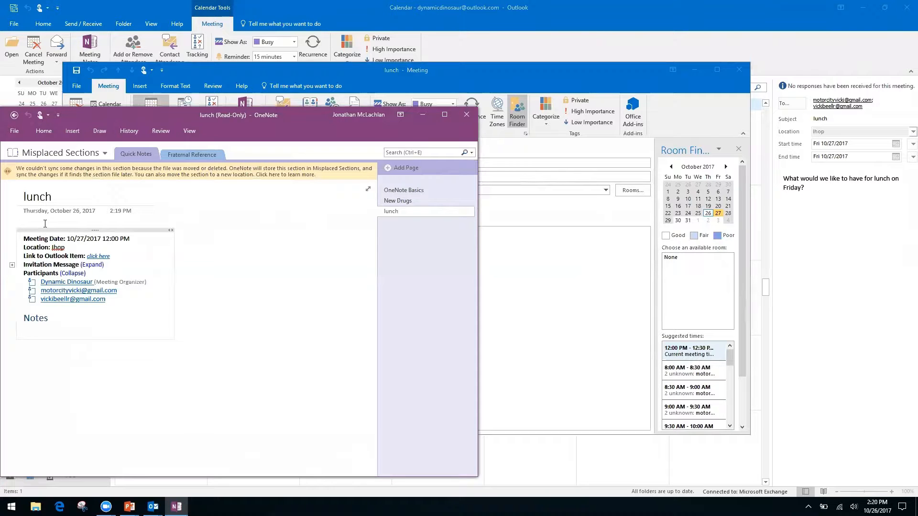
pyautogui.rightClick(71, 366)
pyautogui.click(46, 327)
pyautogui.rightClick(62, 318)
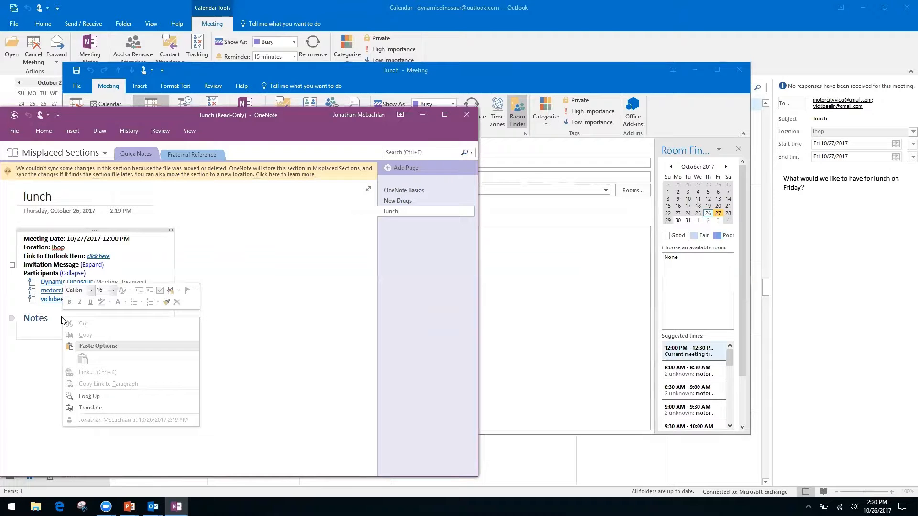
pyautogui.click(260, 337)
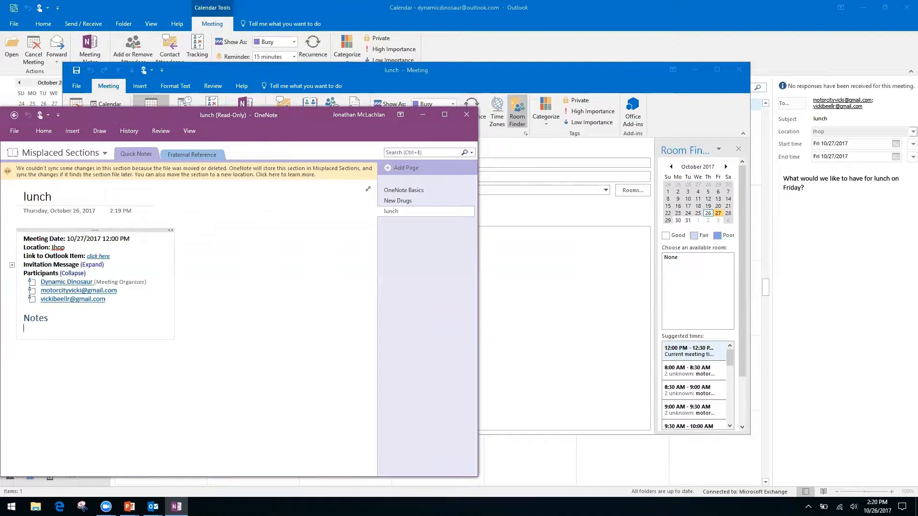
pyautogui.click(120, 321)
pyautogui.click(22, 353)
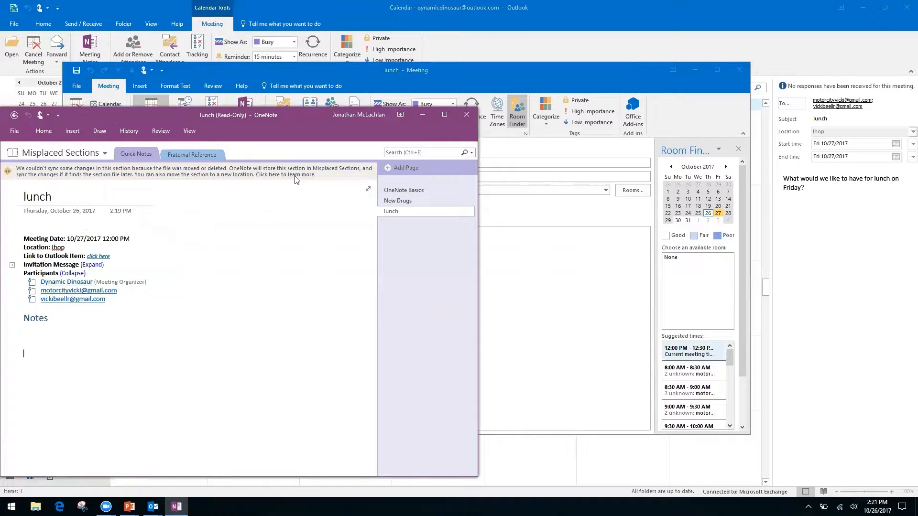
# Go back a notebook section, then close OneNote and the lunch meeting window
pyautogui.click(14, 116)
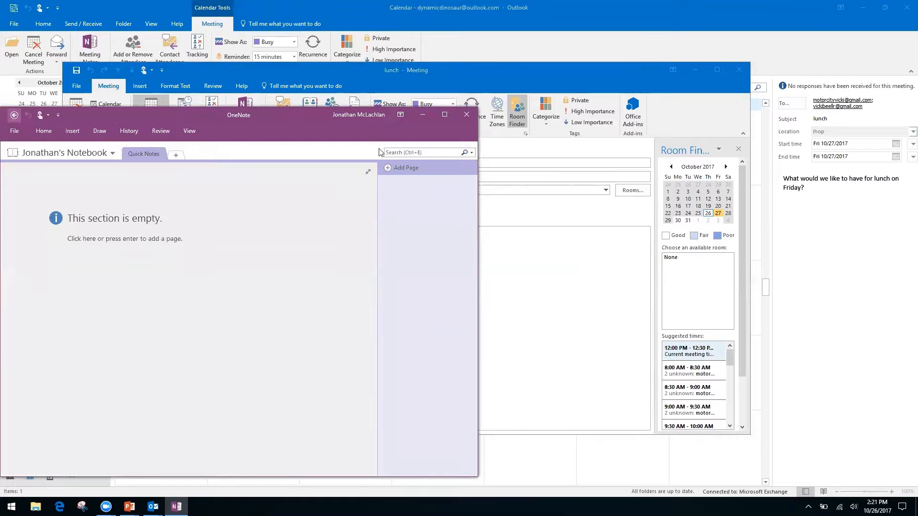
pyautogui.click(466, 114)
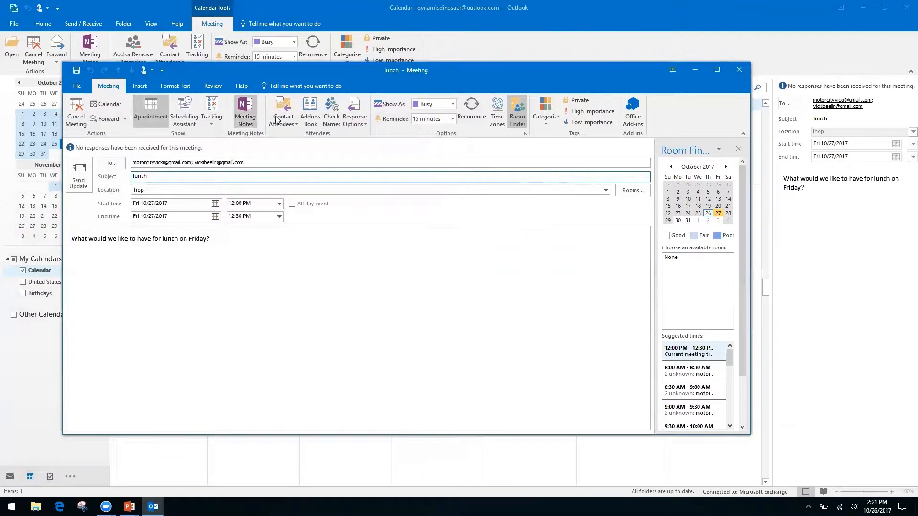
pyautogui.click(738, 71)
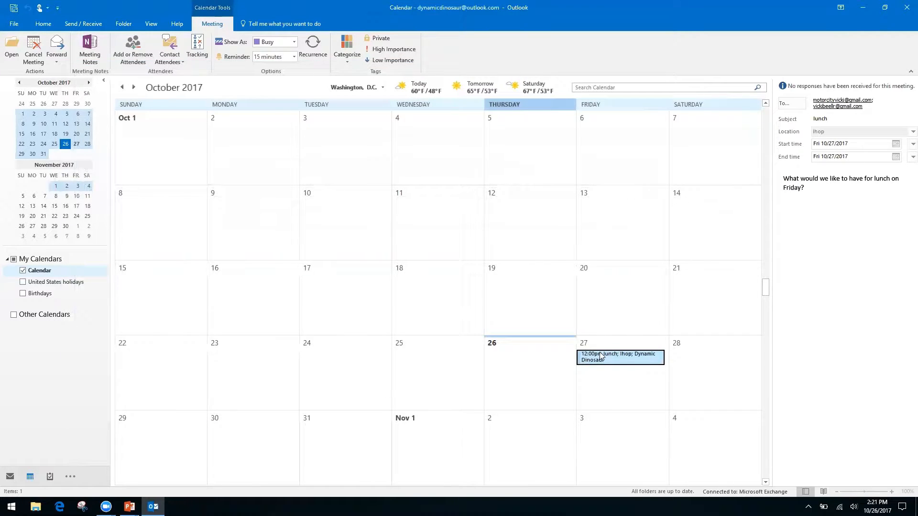
# Reopen the Friday lunch, file private notes in the personal notebook's Quick Notes section, then close both windows
pyautogui.doubleClick(596, 353)
pyautogui.click(246, 113)
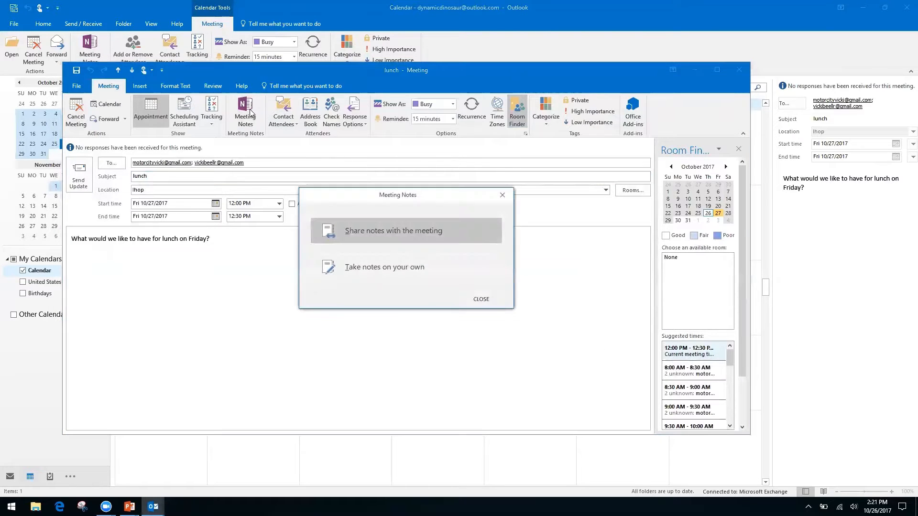
pyautogui.click(411, 266)
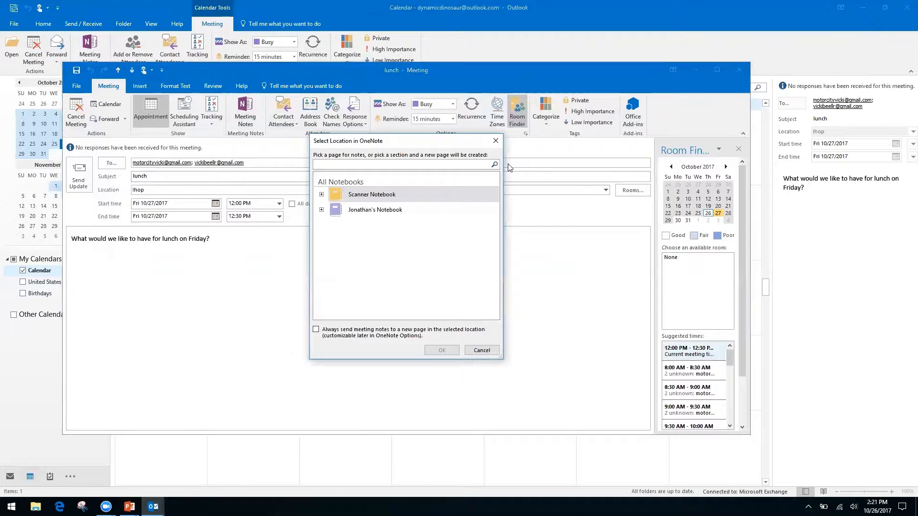
pyautogui.click(322, 195)
pyautogui.click(321, 195)
pyautogui.click(321, 210)
pyautogui.click(366, 223)
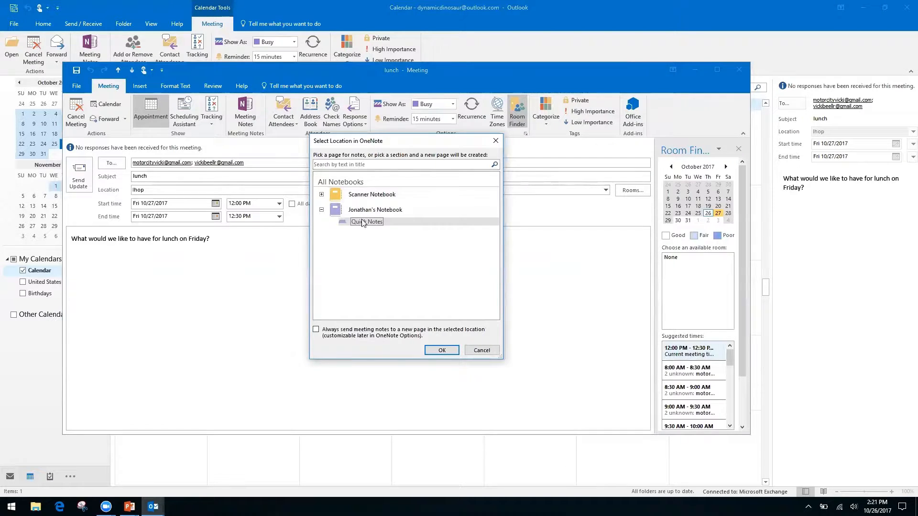
pyautogui.click(442, 350)
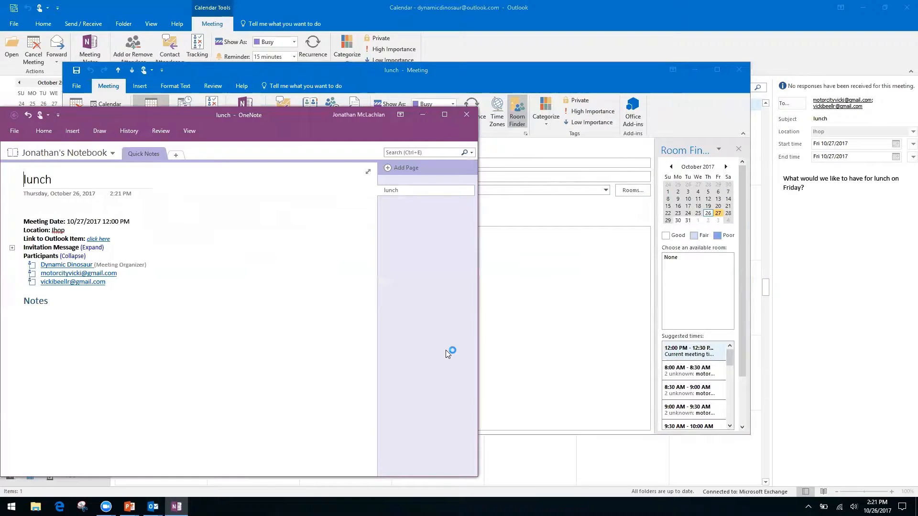
pyautogui.click(467, 115)
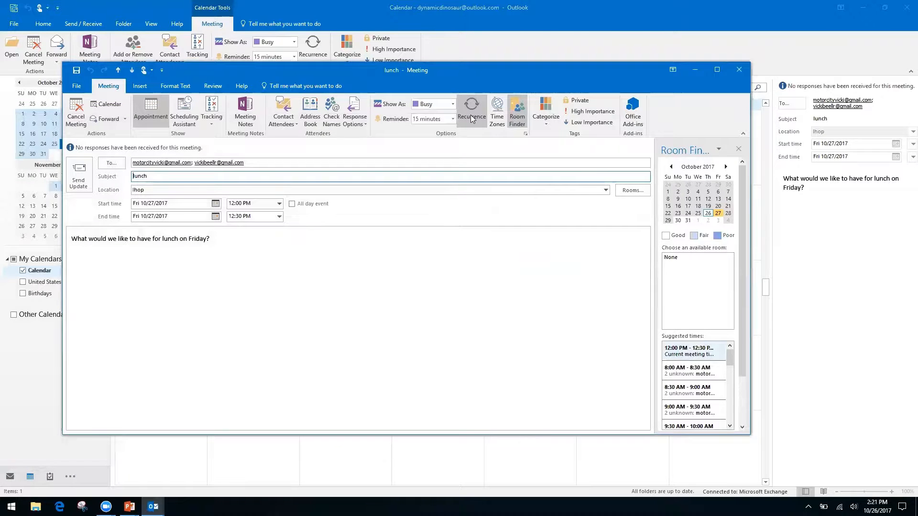
pyautogui.click(740, 71)
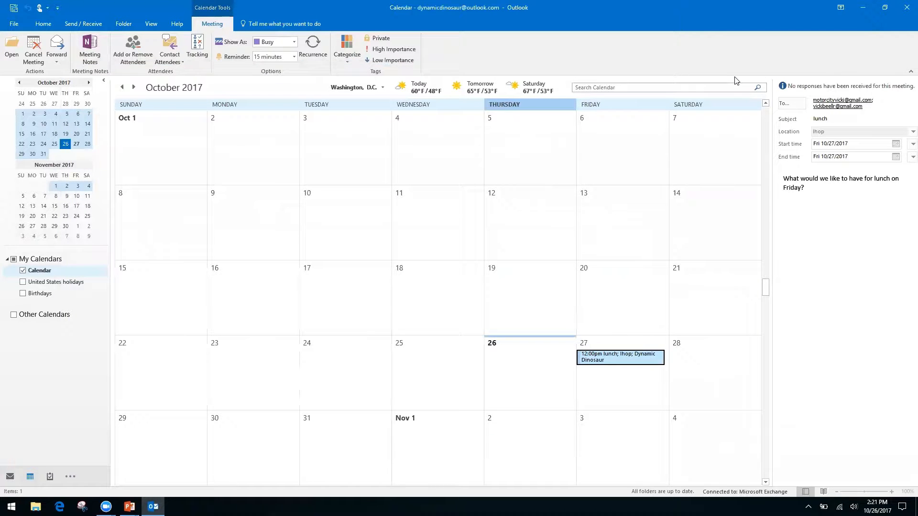
# Advance the PowerPoint slide show to 'Quicksteps, Rules, and Search Folders', then return to Outlook
pyautogui.hotkey('alt', 'Tab')
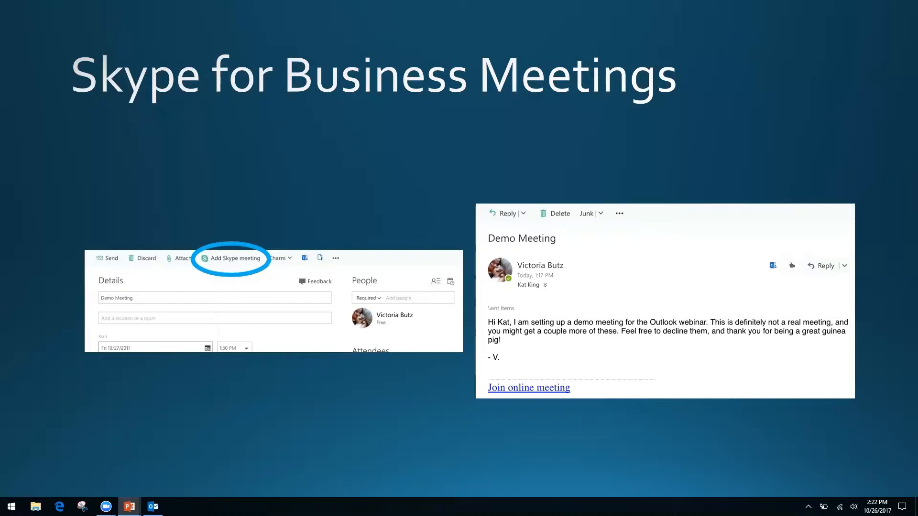
pyautogui.press('Right')
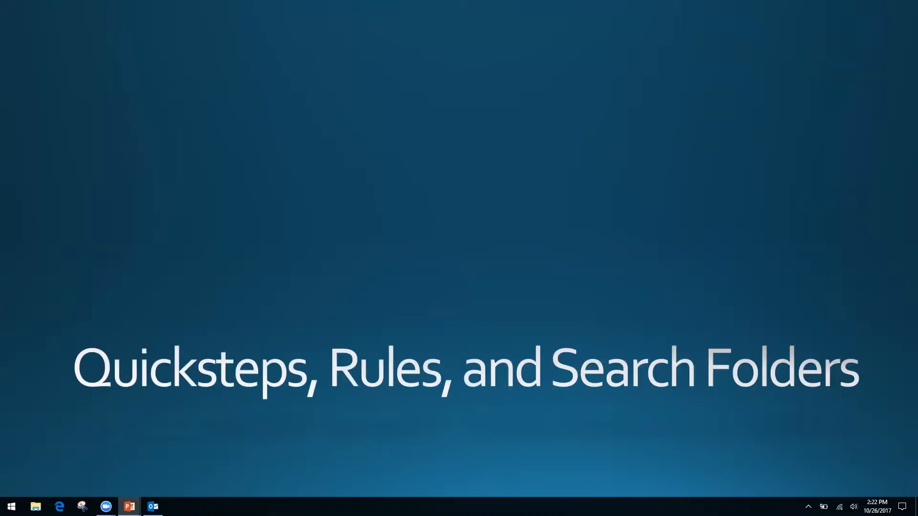
pyautogui.hotkey('alt', 'Tab')
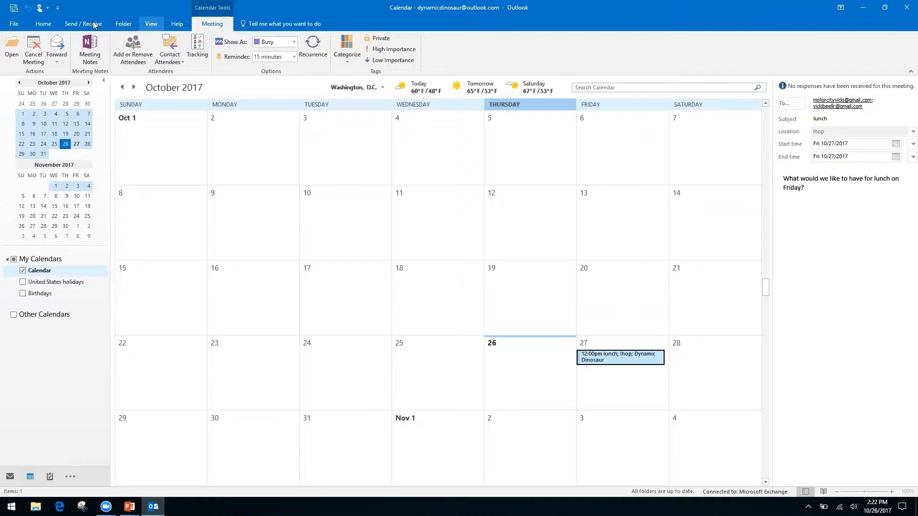
# Create a calendar sharing invitation with Share Calendar on the Home ribbon
pyautogui.click(43, 23)
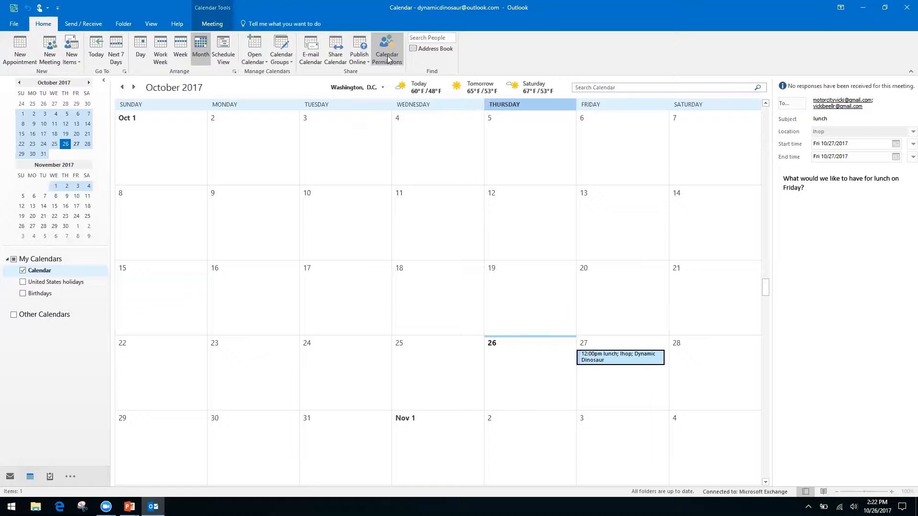
pyautogui.rightClick(329, 57)
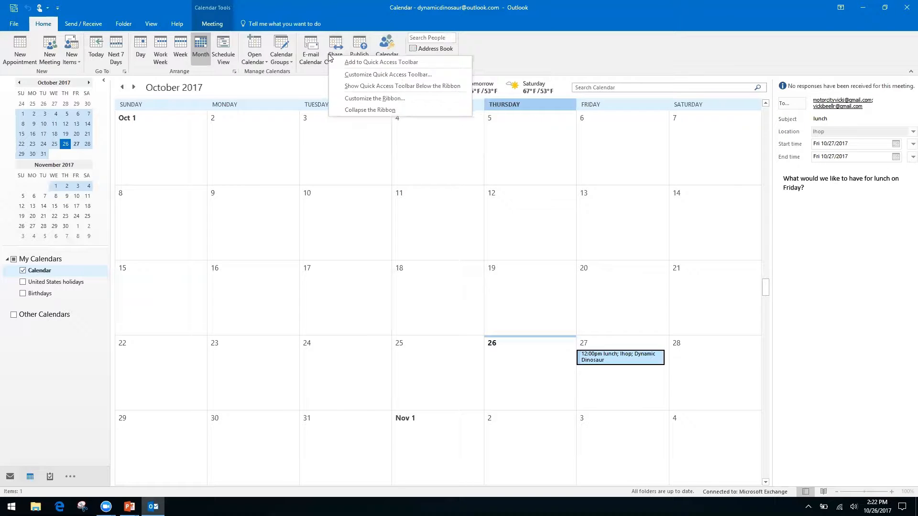
pyautogui.click(335, 43)
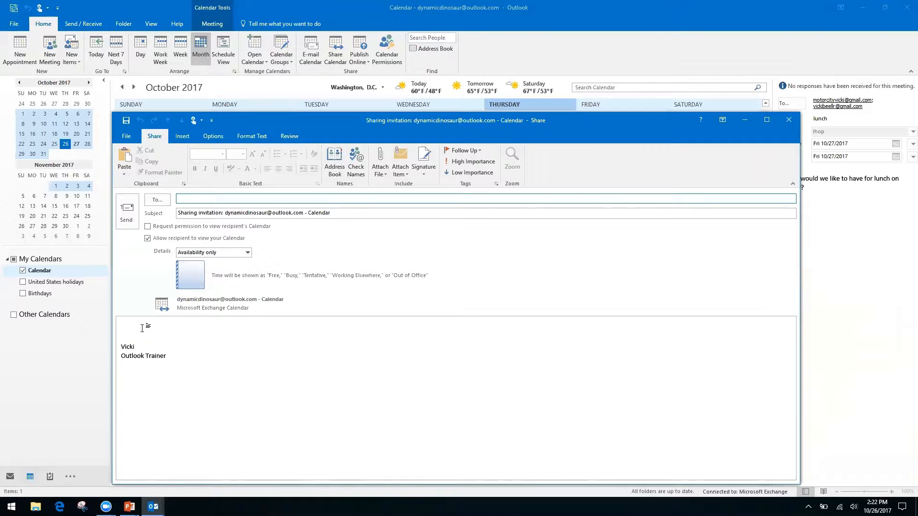
# Ask to view the recipient's calendar in the sharing invitation
pyautogui.click(147, 227)
pyautogui.click(148, 226)
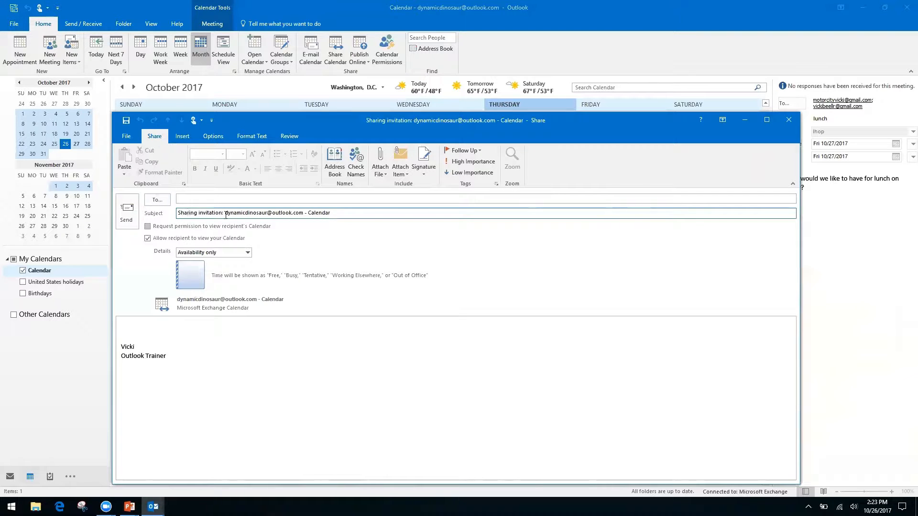
pyautogui.click(148, 227)
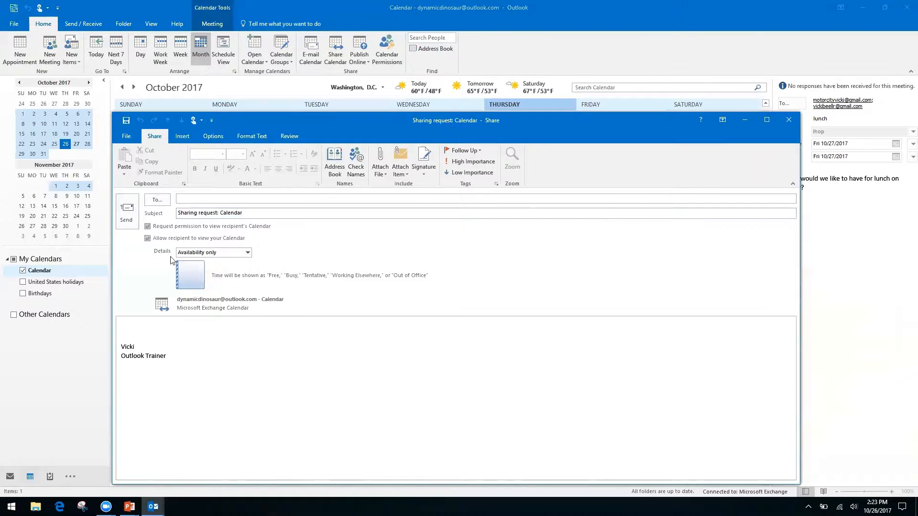
pyautogui.click(133, 326)
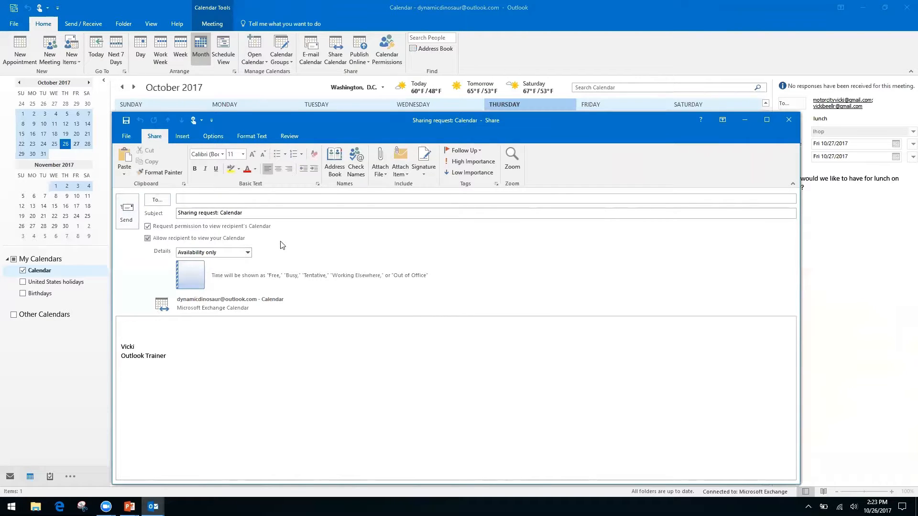
# Keep shared details at Availability only, then close the invitation without saving
pyautogui.click(248, 253)
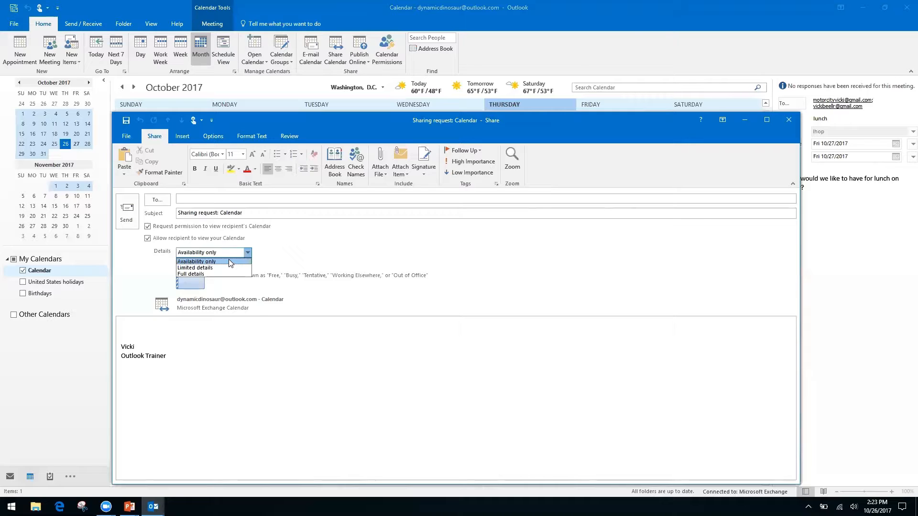
pyautogui.click(286, 245)
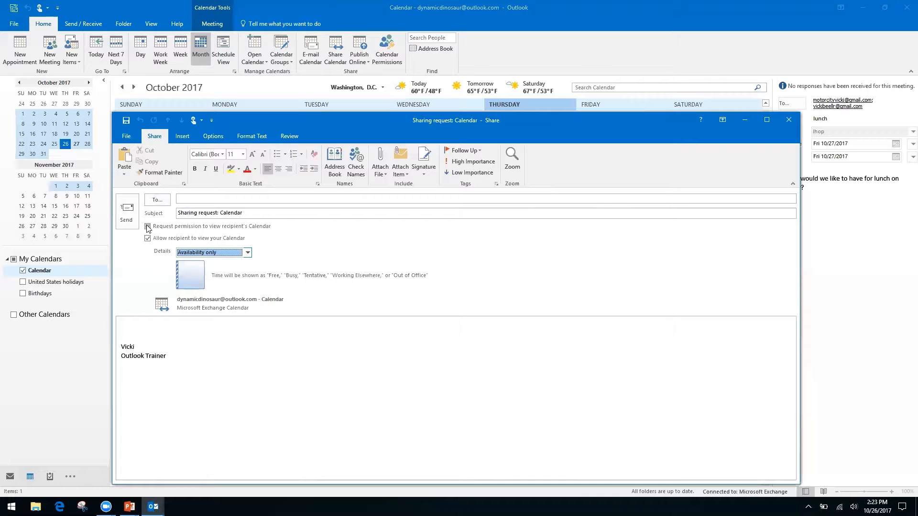
pyautogui.click(788, 120)
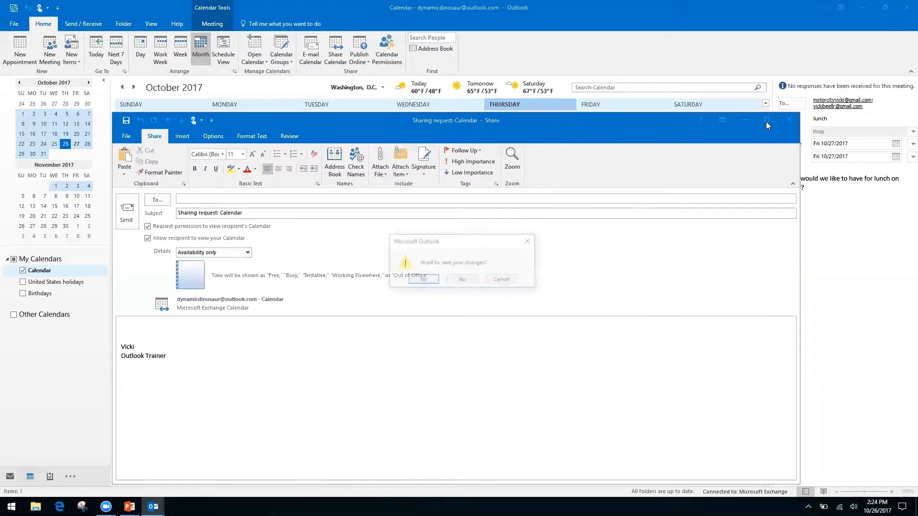
pyautogui.click(463, 280)
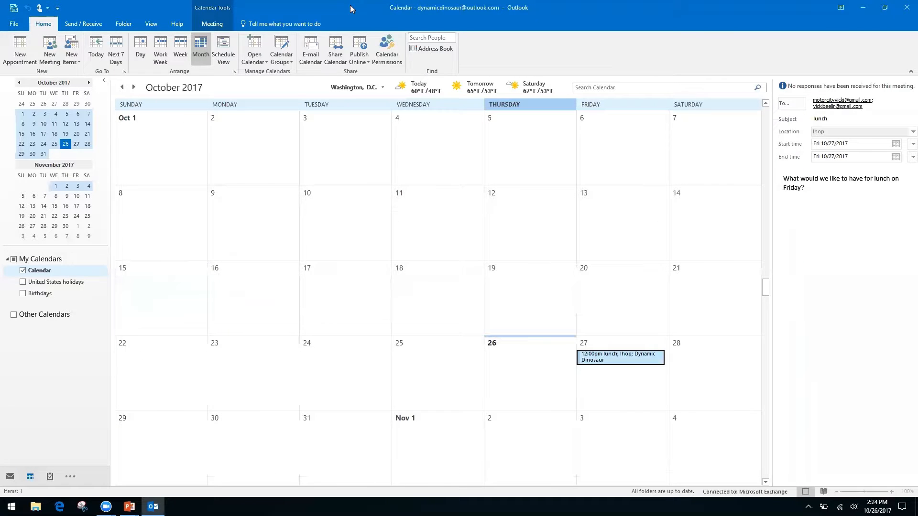
# Open Calendar Permissions, showing Default at Free/Busy time and Anonymous at None
pyautogui.click(388, 43)
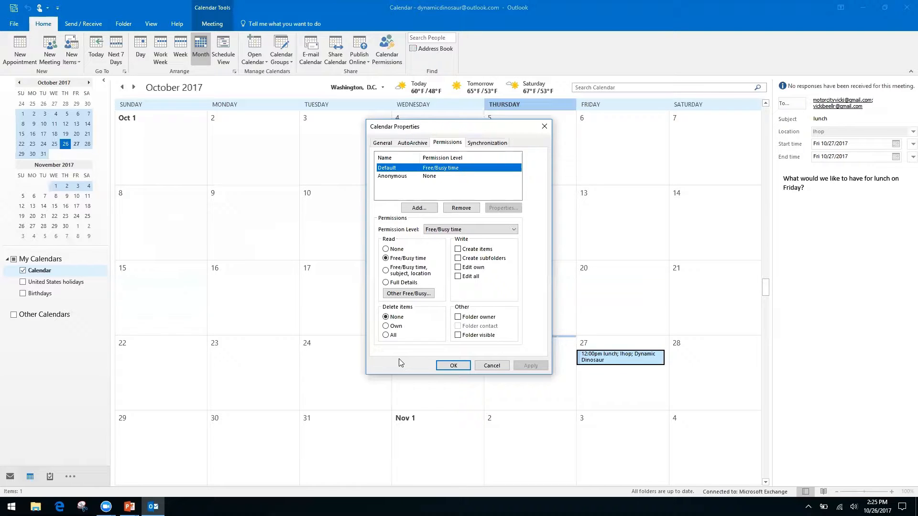
# Close Calendar Properties, glance at the PowerPoint title slide, and return to Outlook
pyautogui.click(546, 128)
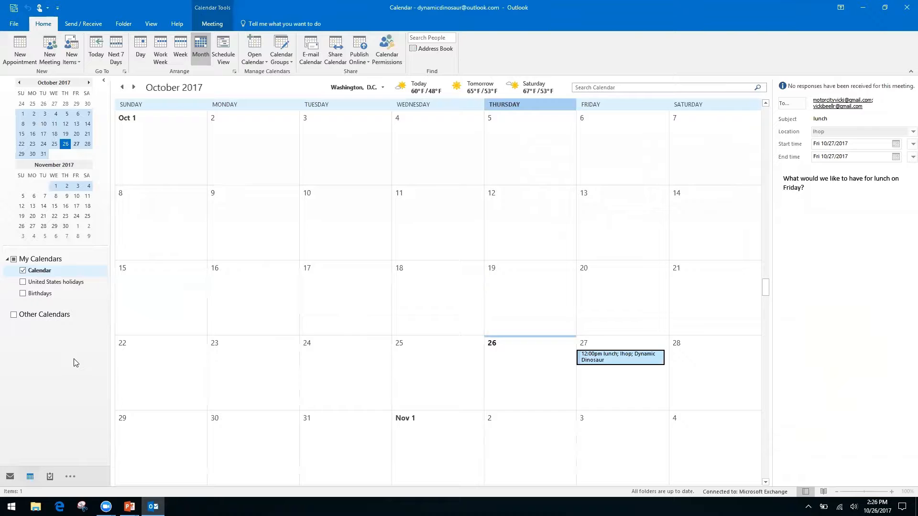
pyautogui.hotkey('alt', 'Tab')
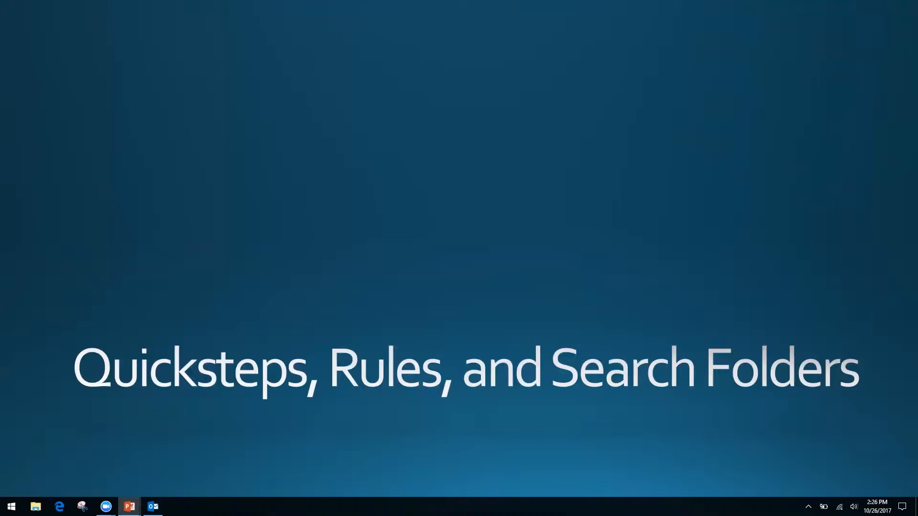
pyautogui.hotkey('alt', 'Tab')
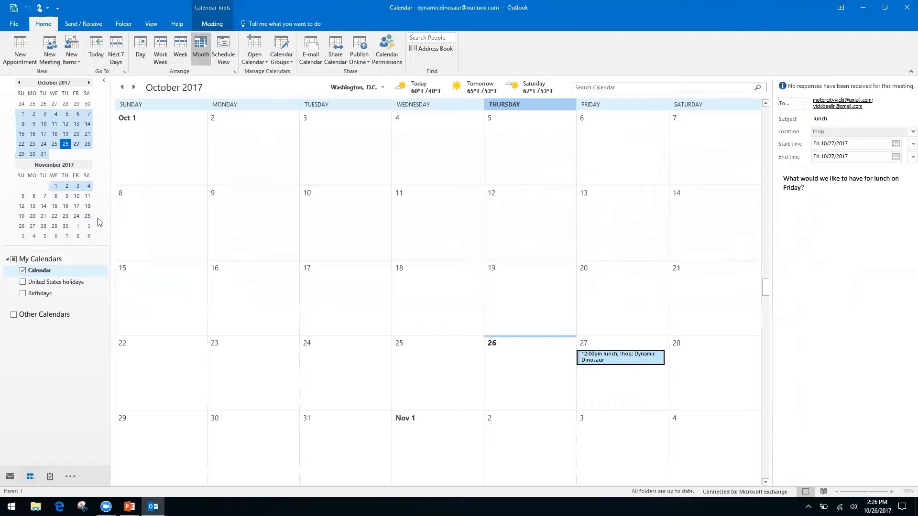
# Switch to the Inbox with Ctrl+1 to show the Friday Lunch conversation
pyautogui.hotkey('ctrl', '1')
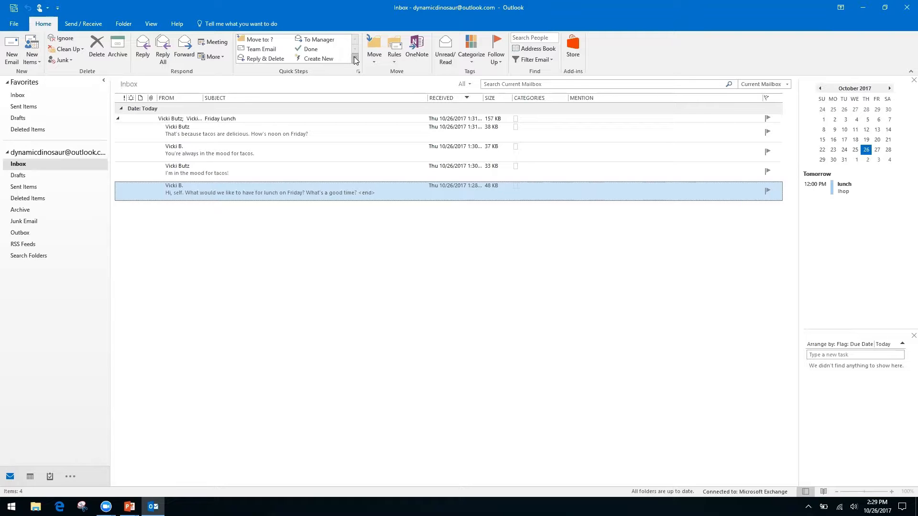
# Start a new Custom quick step from the Quick Steps gallery, leaving the default name My Quick Step
pyautogui.click(355, 58)
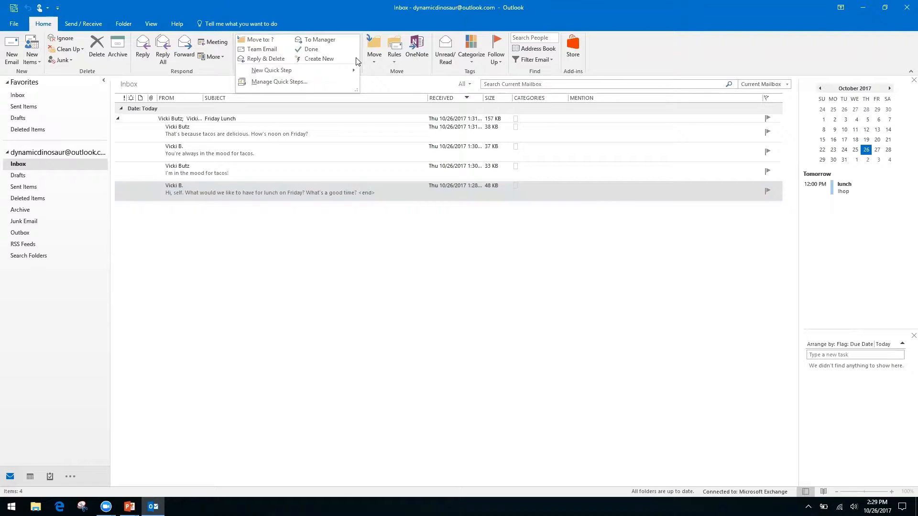
pyautogui.click(373, 58)
pyautogui.click(338, 16)
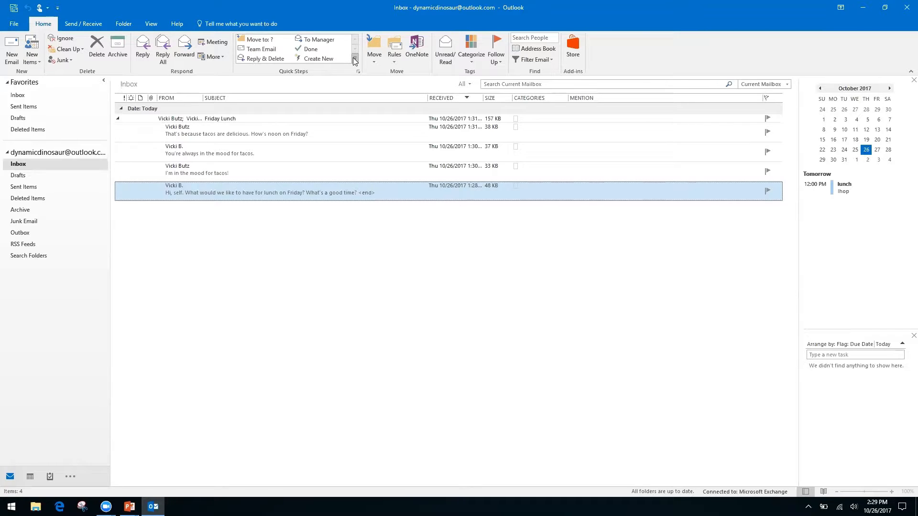
pyautogui.click(354, 59)
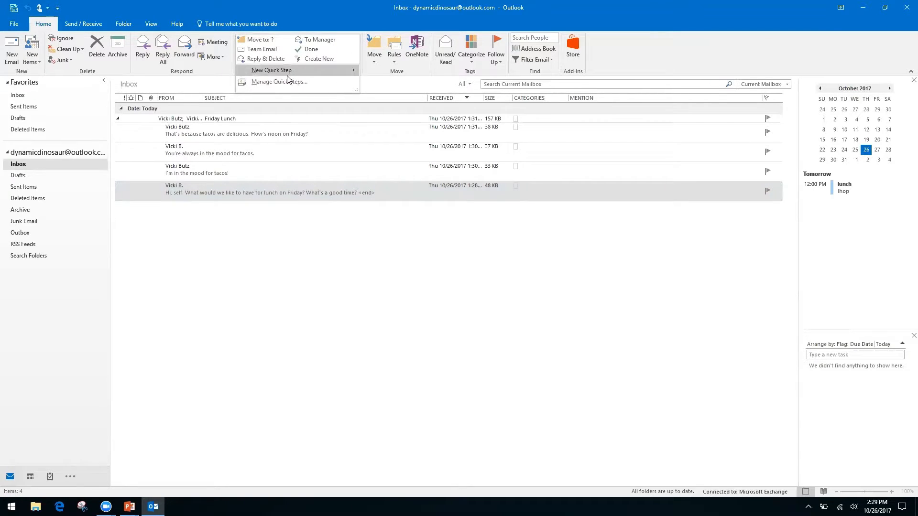
pyautogui.moveTo(266, 70)
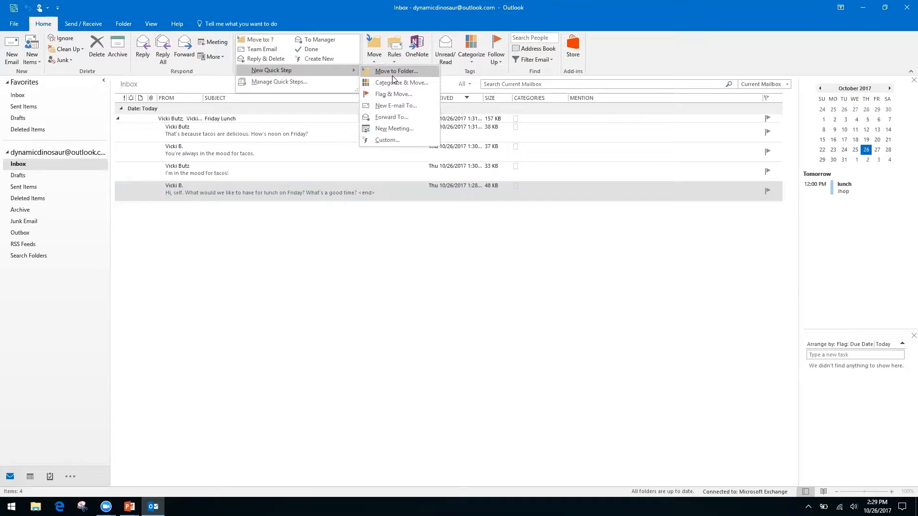
pyautogui.click(385, 139)
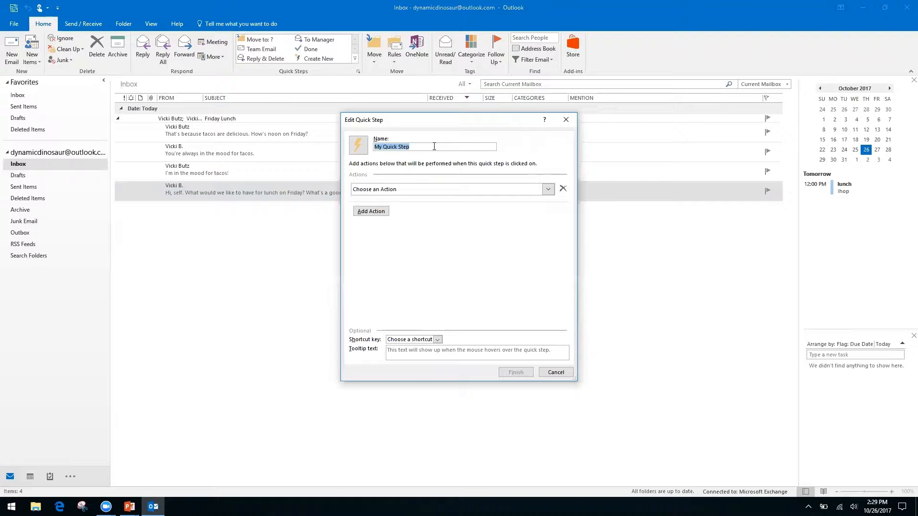
# Name the custom quick step 'Request' and choose Reply as its first action
pyautogui.write('Request')
pyautogui.click(547, 191)
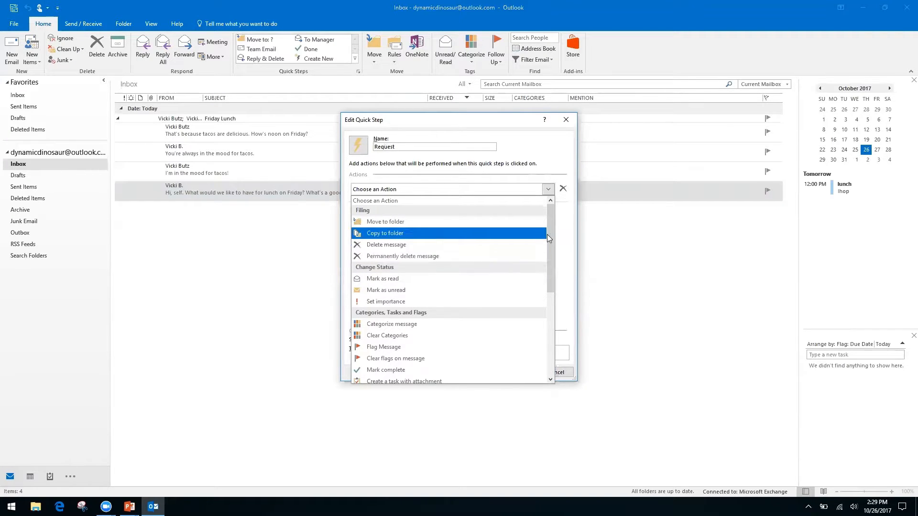
pyautogui.moveTo(549, 235); pyautogui.dragTo(542, 315)
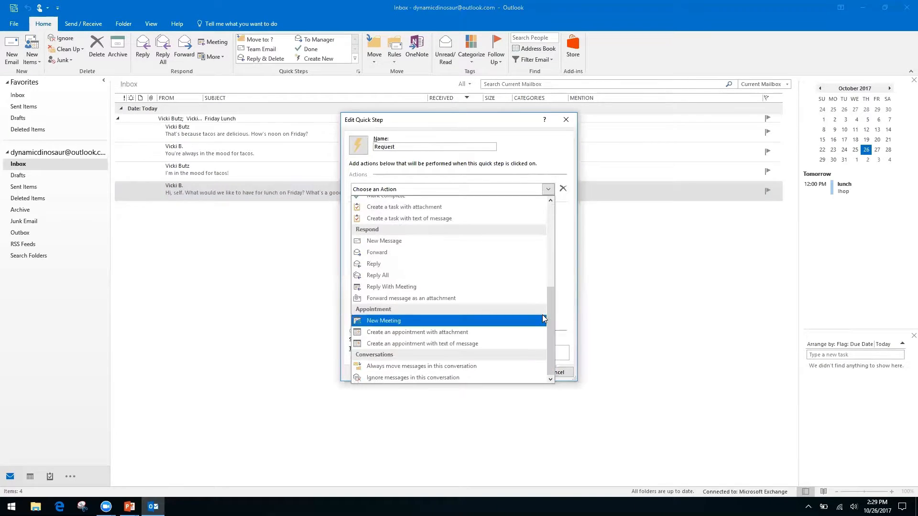
pyautogui.click(376, 265)
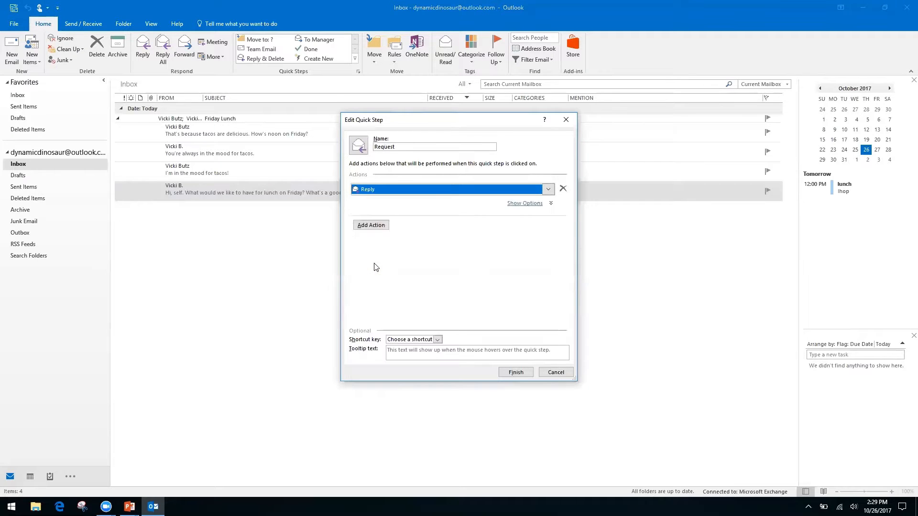
pyautogui.click(371, 228)
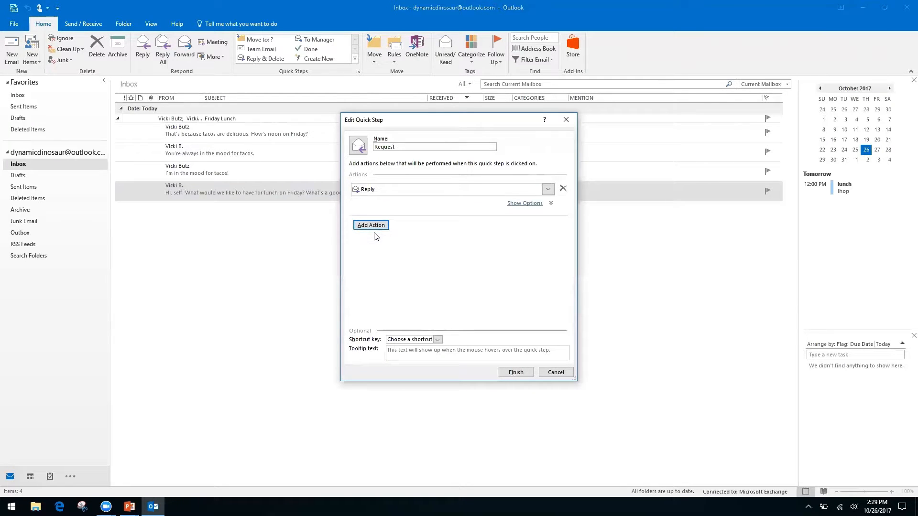
# Give the Reply action the text 'Hello, thank you for your request… it is being processed'
pyautogui.click(528, 204)
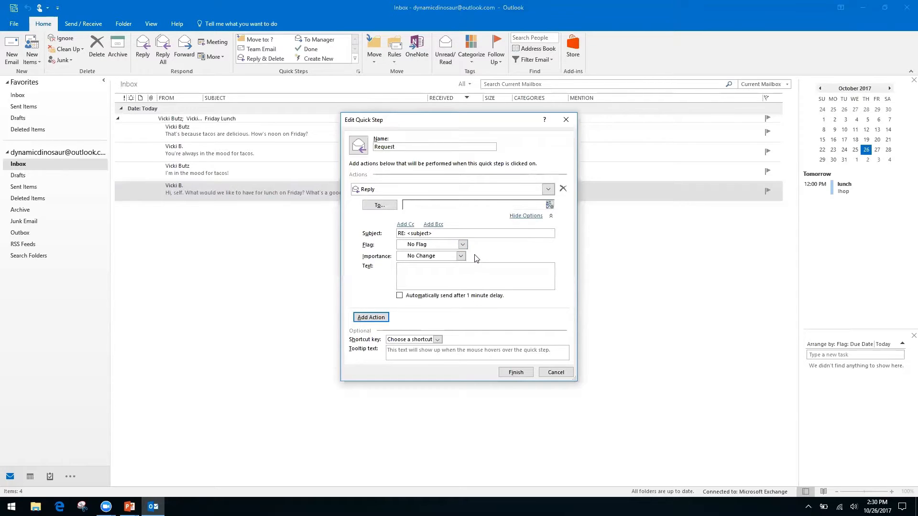
pyautogui.rightClick(477, 269)
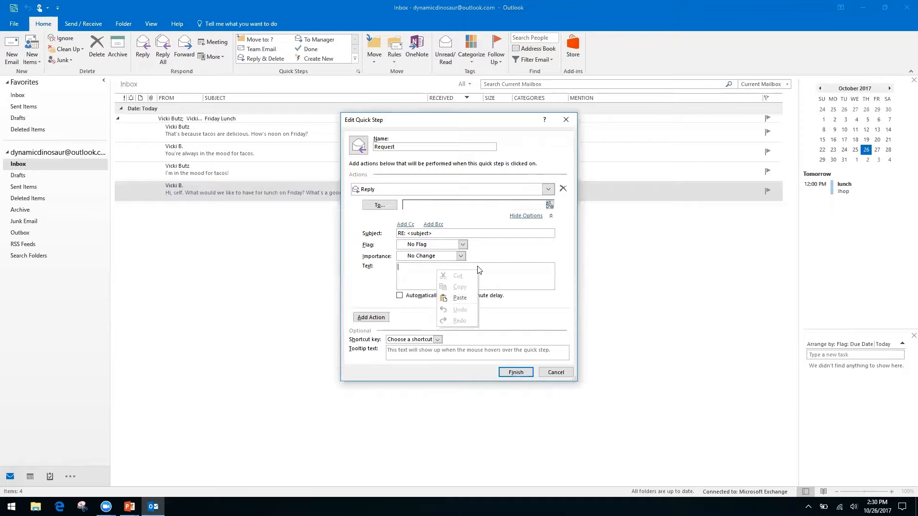
pyautogui.click(409, 273)
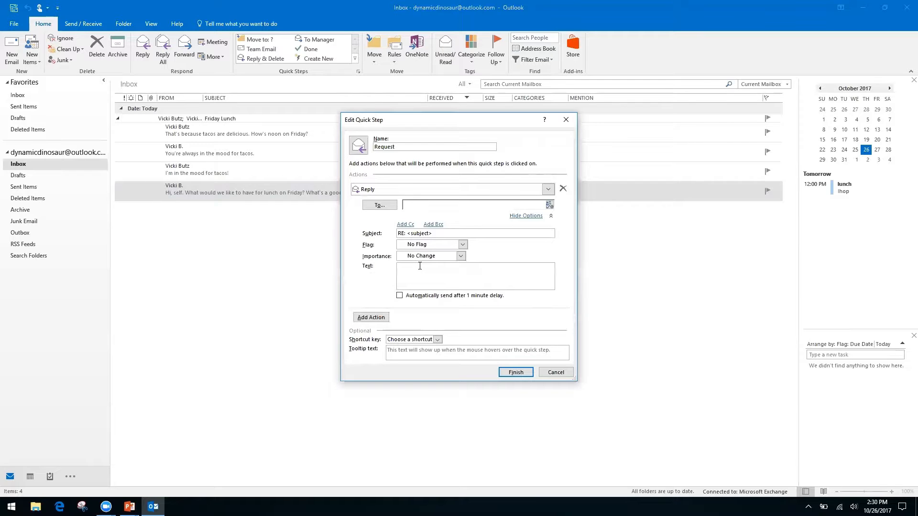
pyautogui.write('Hello, thank you for your request. We have receive it, and it is being processed ')
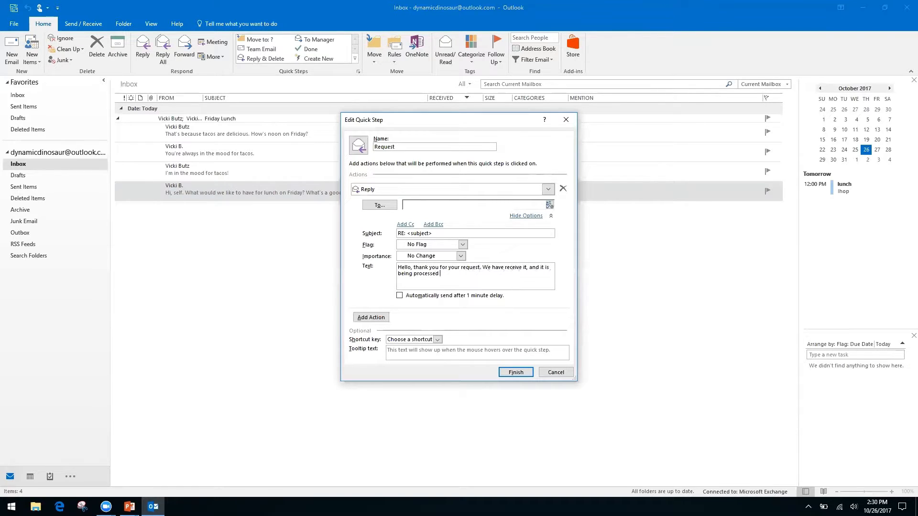
pyautogui.write('by our team.')
# Add a Cc line to the reply, then collapse the Reply action's extra options
pyautogui.click(405, 225)
pyautogui.click(431, 227)
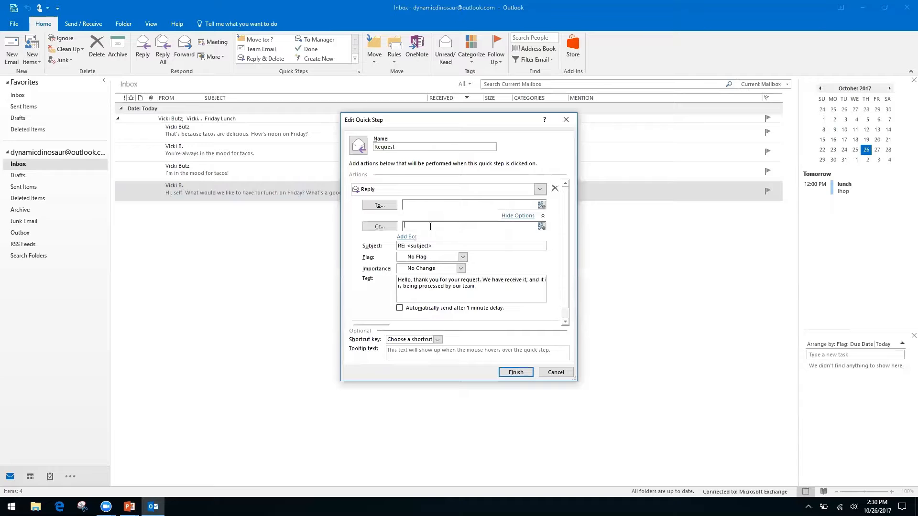
pyautogui.rightClick(494, 226)
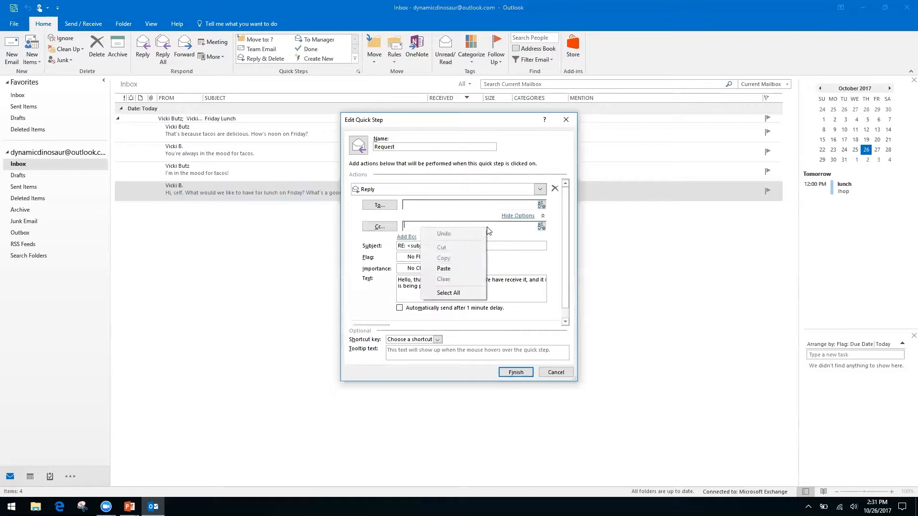
pyautogui.rightClick(517, 223)
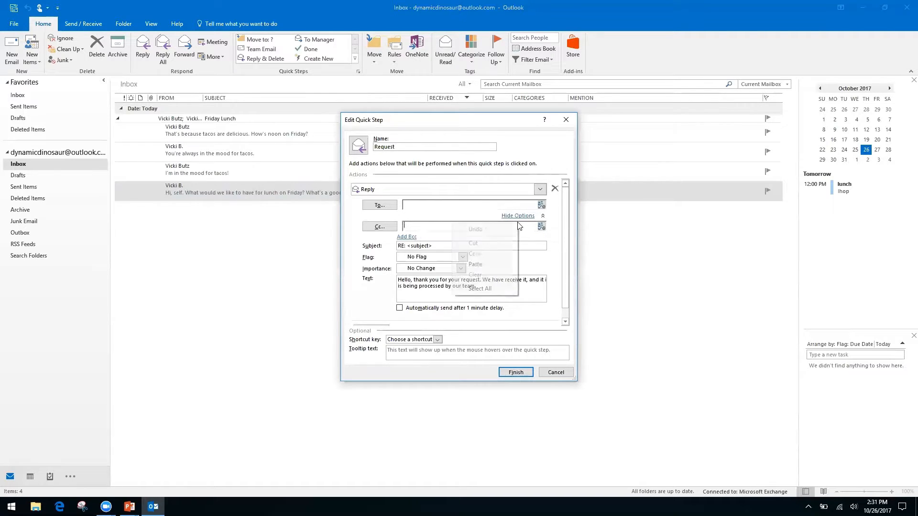
pyautogui.click(355, 258)
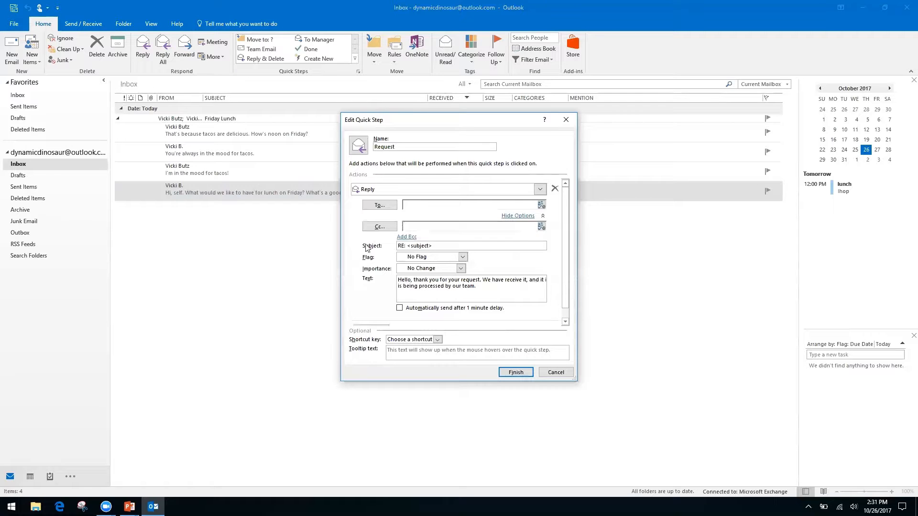
pyautogui.rightClick(421, 226)
pyautogui.rightClick(445, 225)
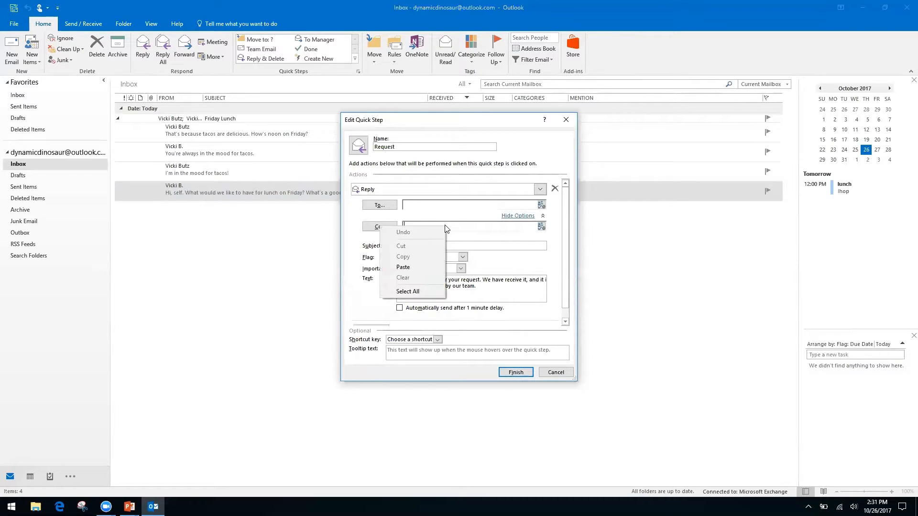
pyautogui.click(363, 274)
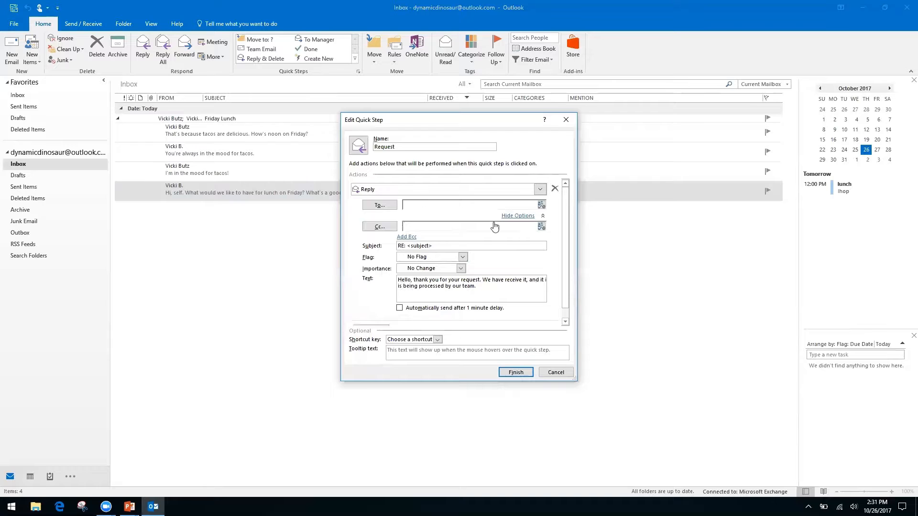
pyautogui.click(520, 217)
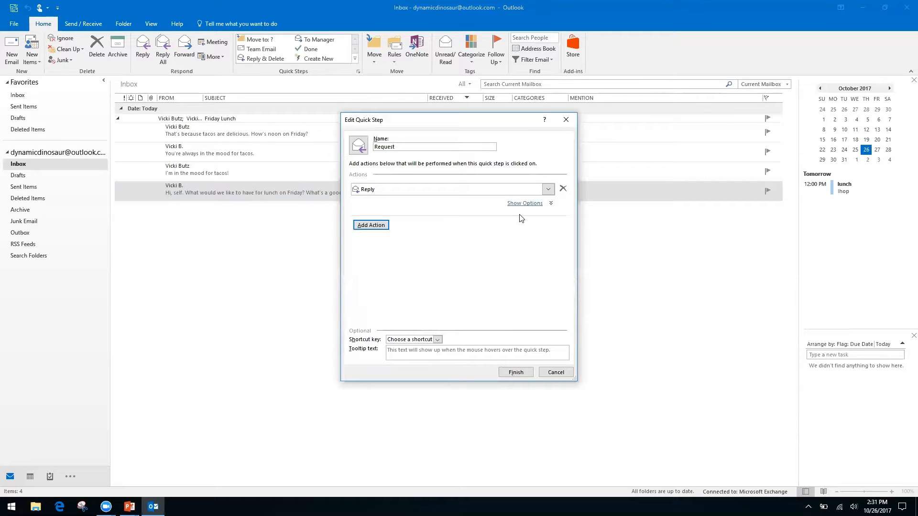
# Add a second Forward action addressed to the fixed recipient's e-mail address
pyautogui.click(370, 225)
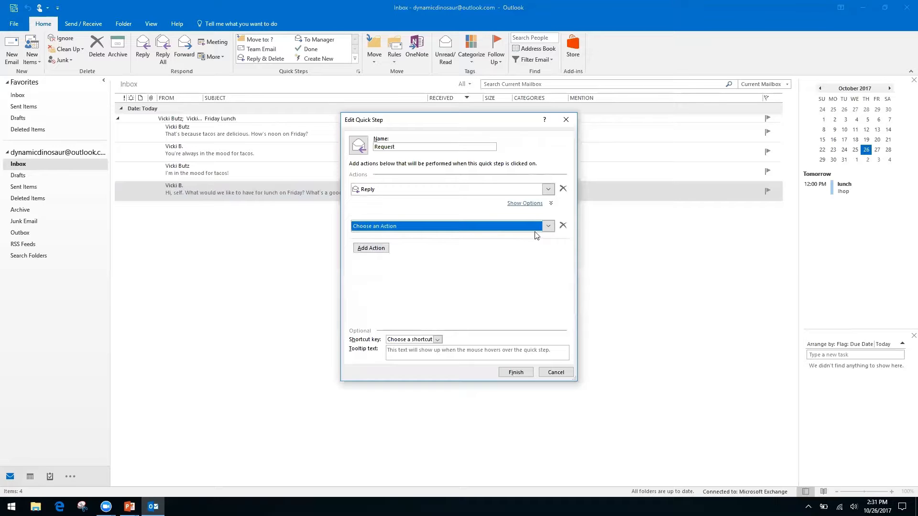
pyautogui.click(552, 229)
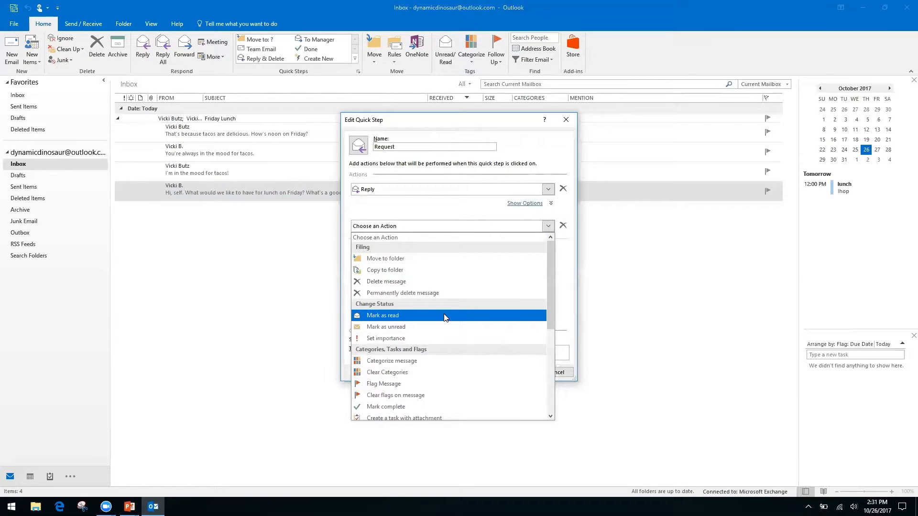
pyautogui.scroll(-1, 548, 309)
pyautogui.moveTo(548, 309); pyautogui.dragTo(548, 375)
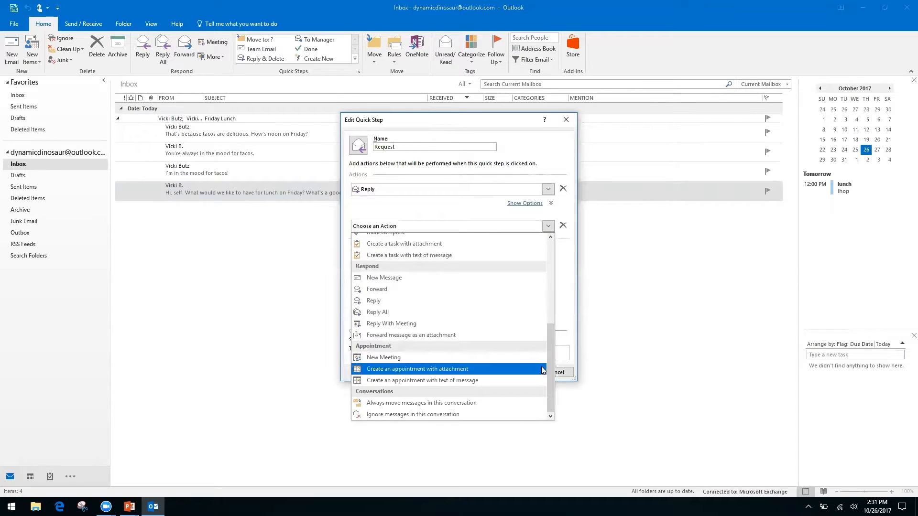
pyautogui.click(378, 289)
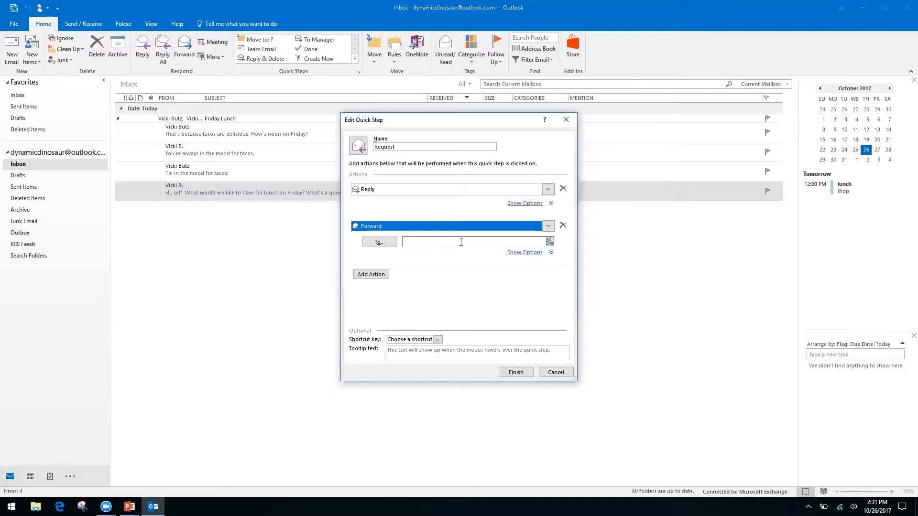
pyautogui.click(458, 241)
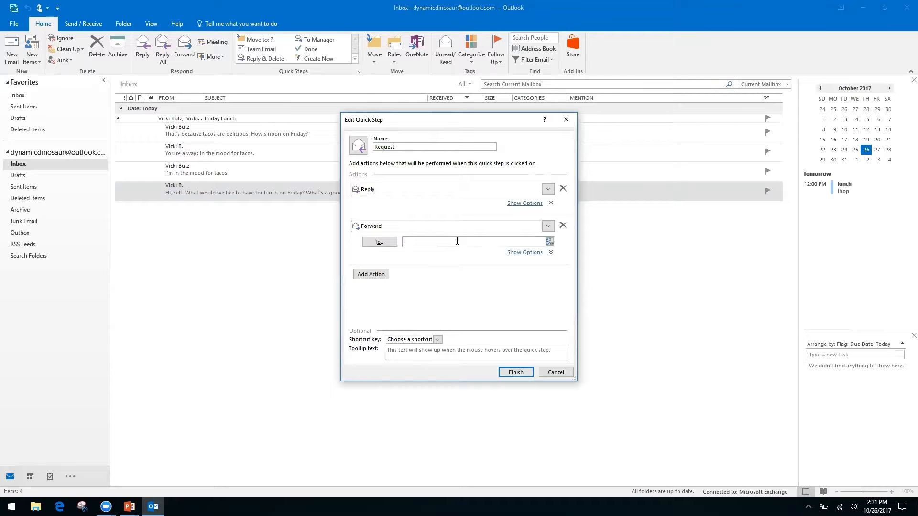
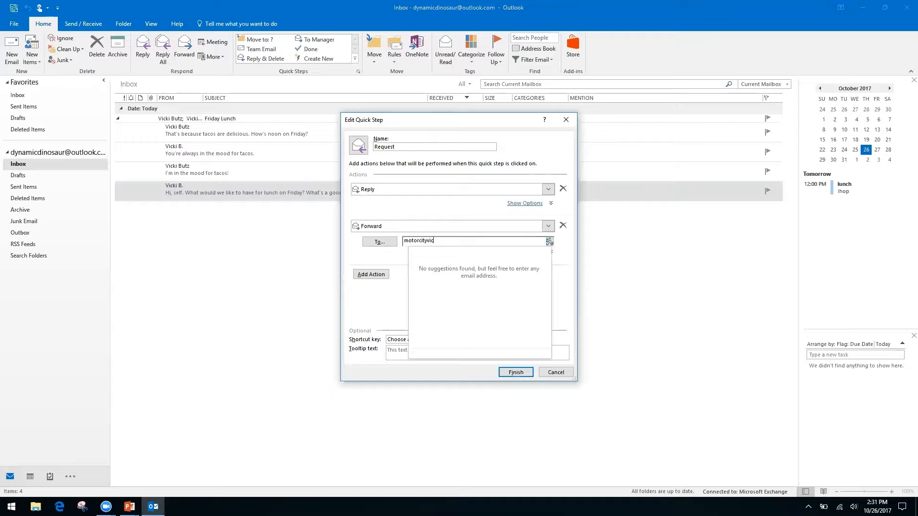
pyautogui.press('Tab')
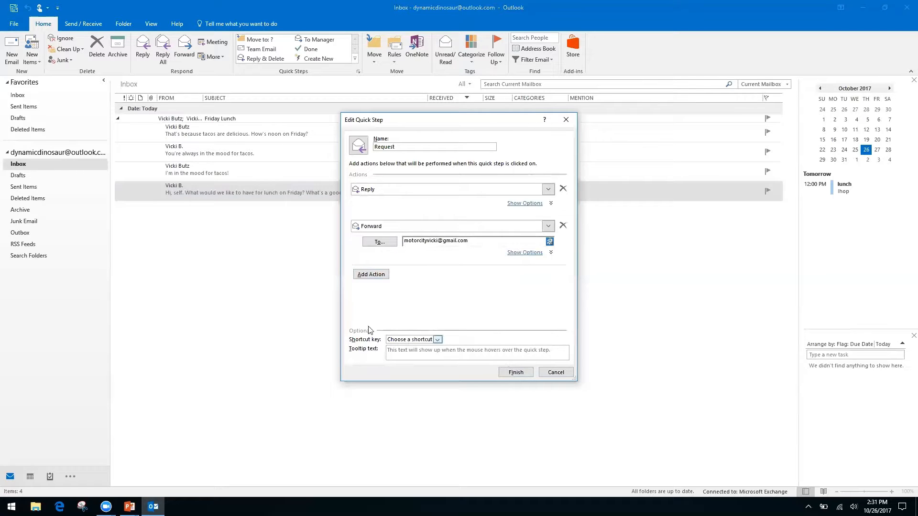
# Assign shortcut key CTRL+SHIFT+2 and save the Request quick step
pyautogui.click(437, 340)
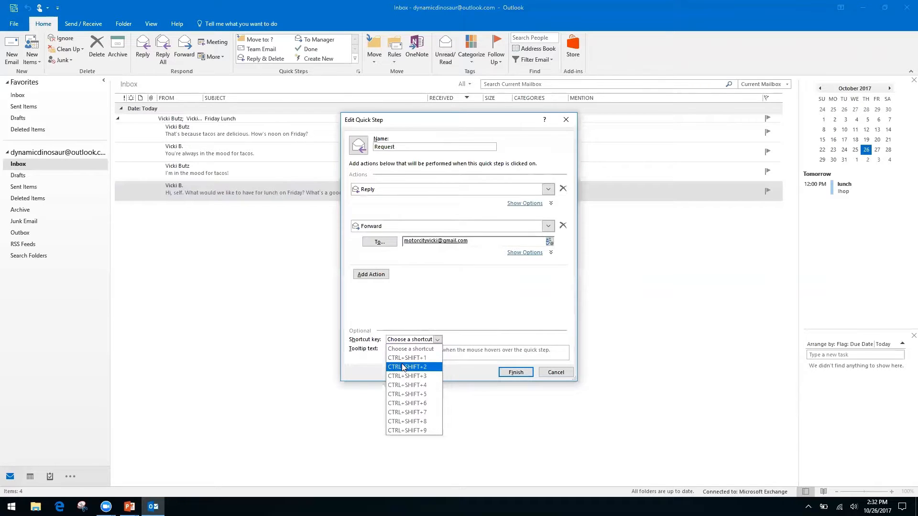
pyautogui.click(419, 368)
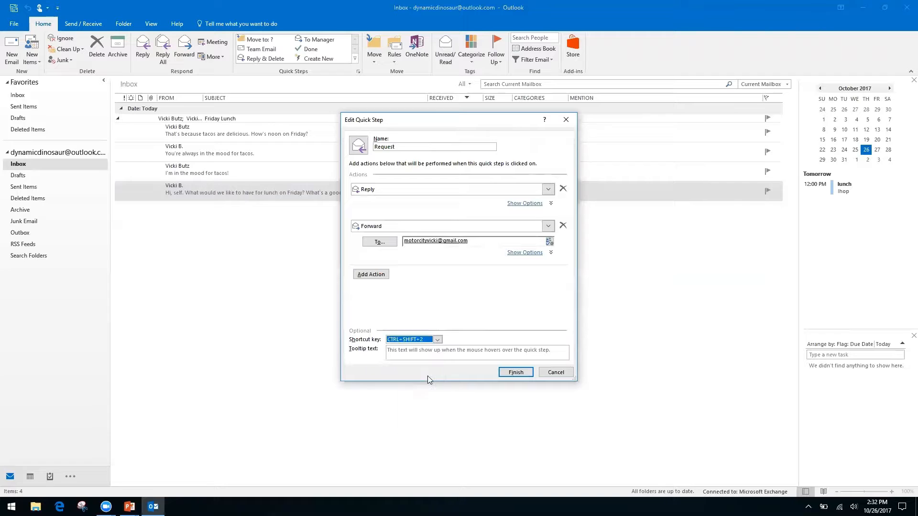
pyautogui.click(515, 372)
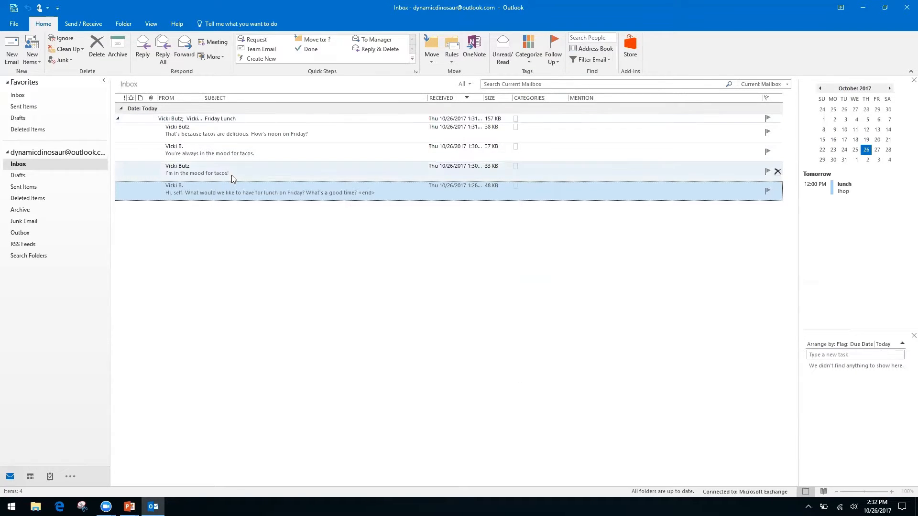
pyautogui.click(249, 171)
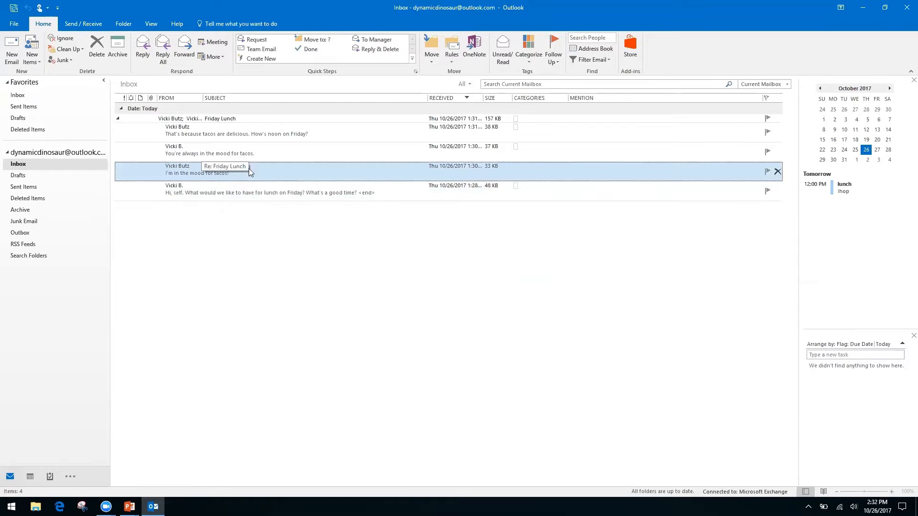
pyautogui.hotkey('ctrl', 'r')
pyautogui.hotkey('ctrl', 'f')
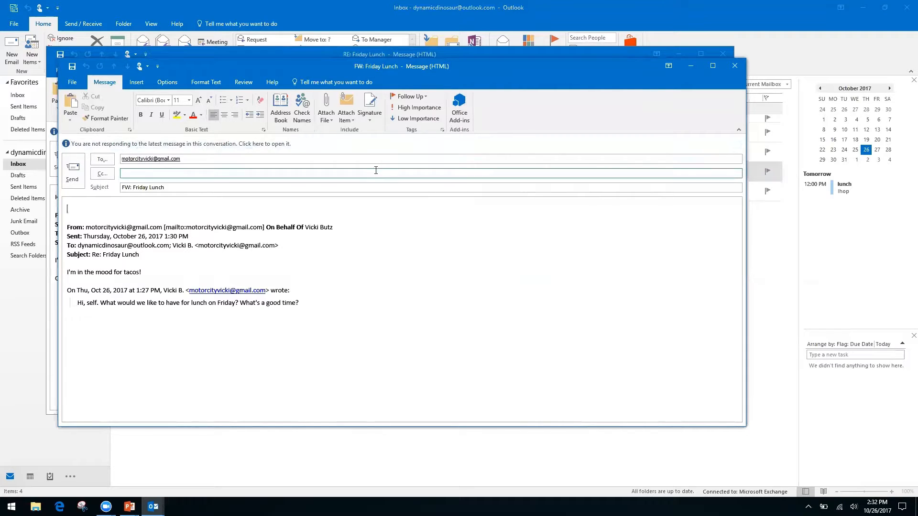
pyautogui.click(734, 70)
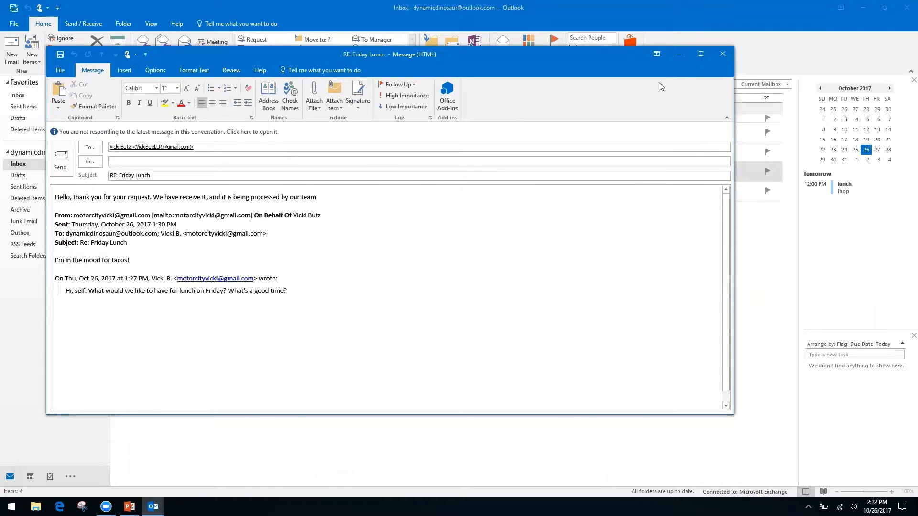
pyautogui.click(723, 57)
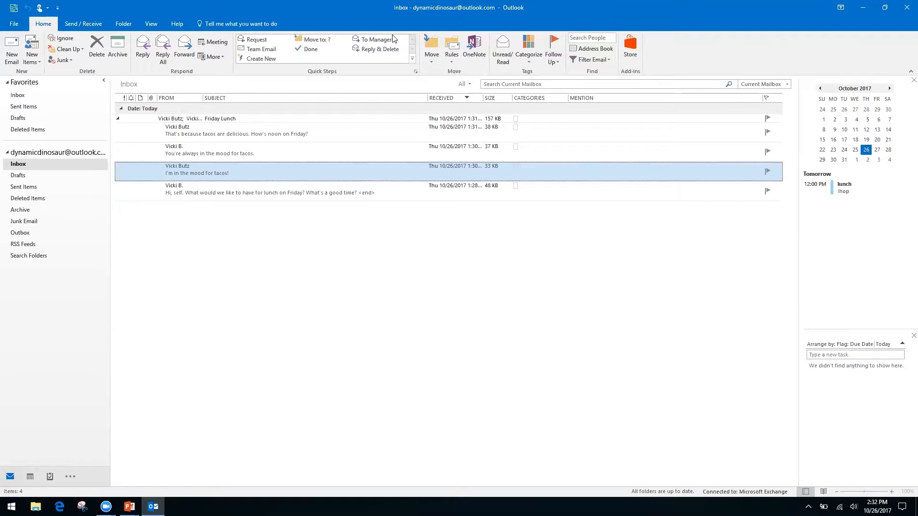
# Create a new quick step named 'Folders' with Move to folder as its action
pyautogui.click(261, 59)
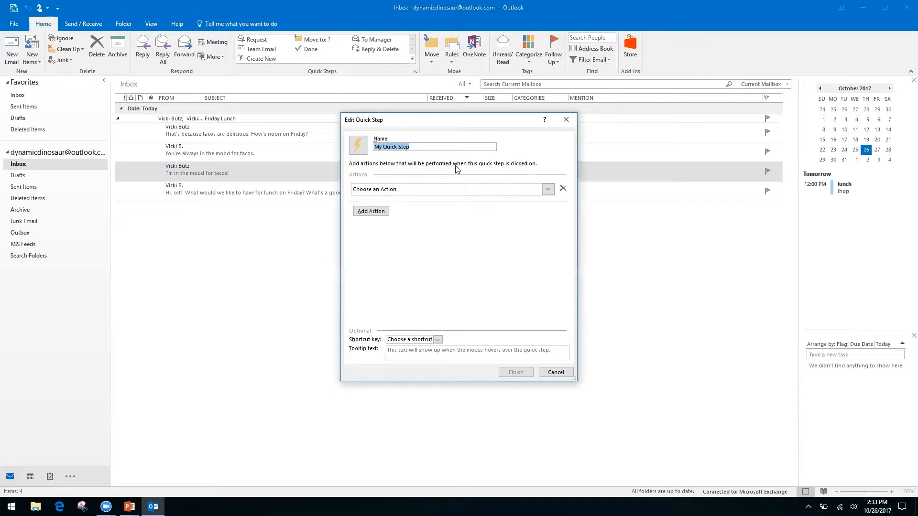
pyautogui.click(416, 145)
pyautogui.hotkey('ctrl', 'a')
pyautogui.write('Folders')
pyautogui.click(548, 189)
pyautogui.click(418, 227)
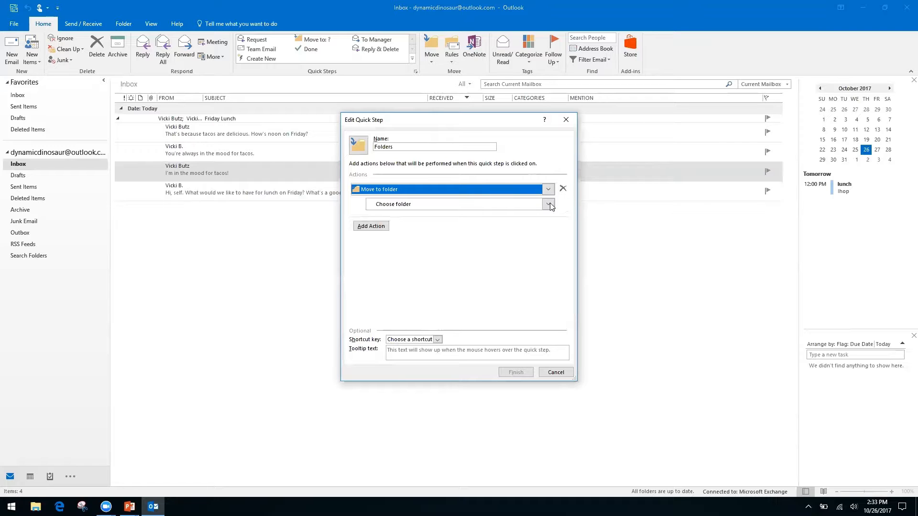
# Dismiss the Windows update prompt and bring up the destination folder choices
pyautogui.click(19, 285)
pyautogui.click(561, 373)
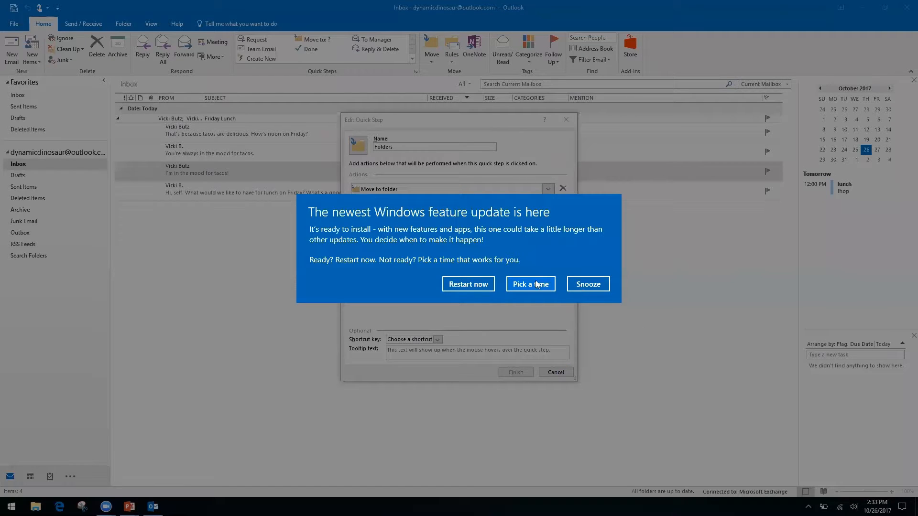
pyautogui.click(595, 287)
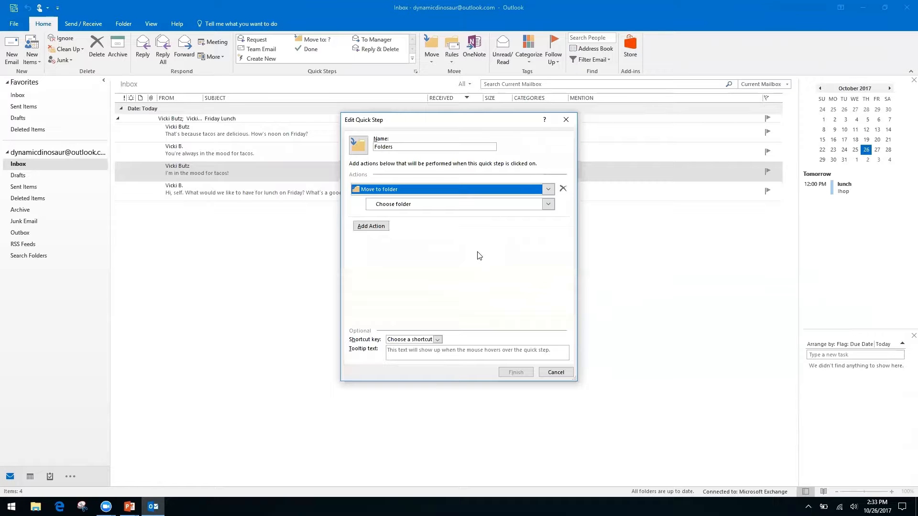
pyautogui.click(387, 208)
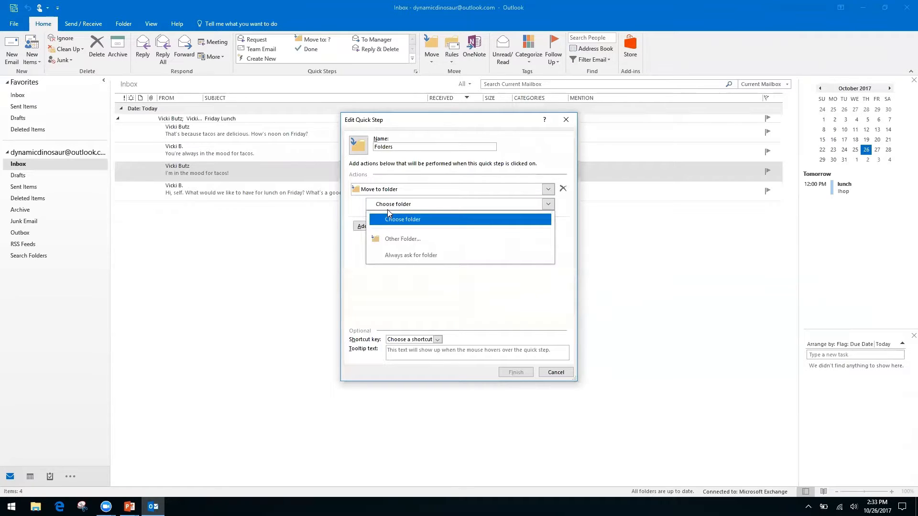
# Create a new 'Finances' folder and set it as the quick step's destination
pyautogui.click(413, 239)
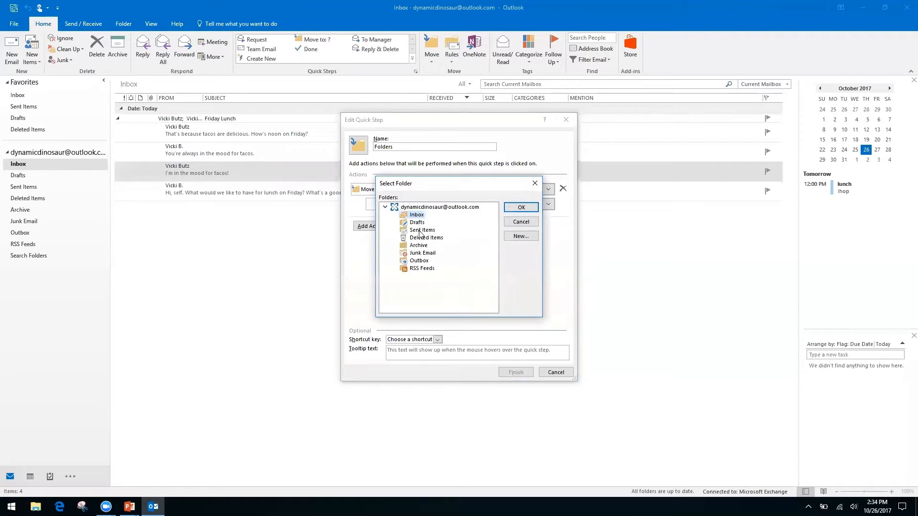
pyautogui.click(520, 237)
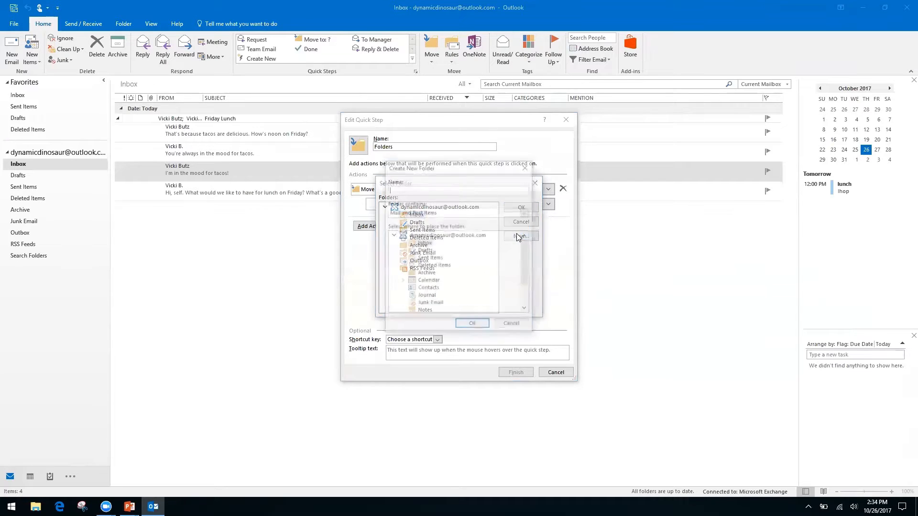
pyautogui.write('Finances')
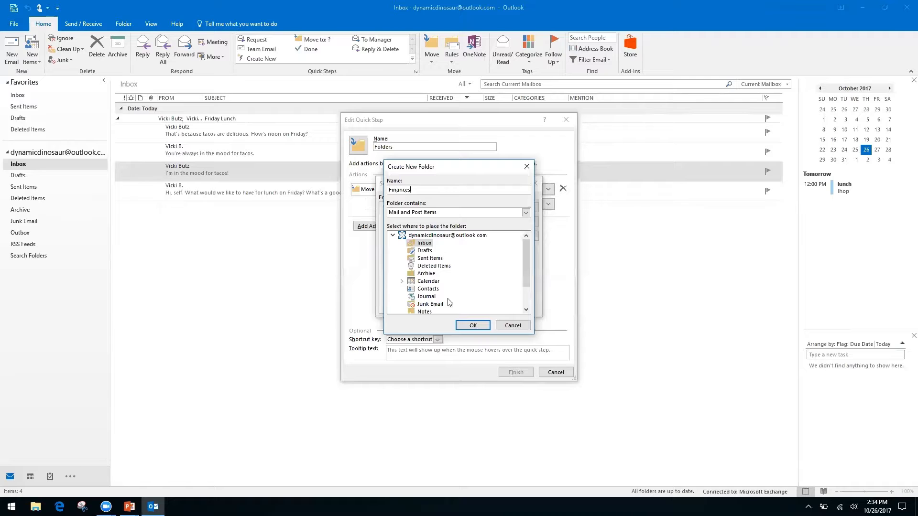
pyautogui.click(473, 325)
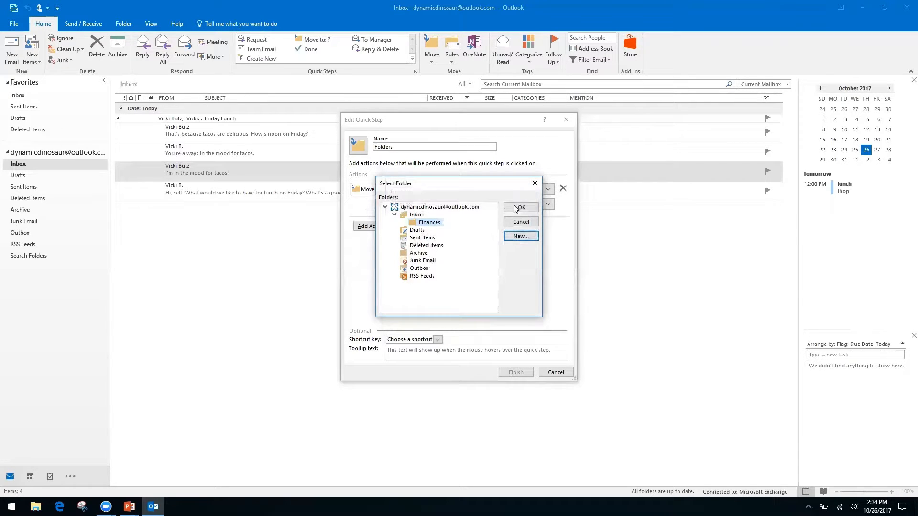
pyautogui.click(527, 210)
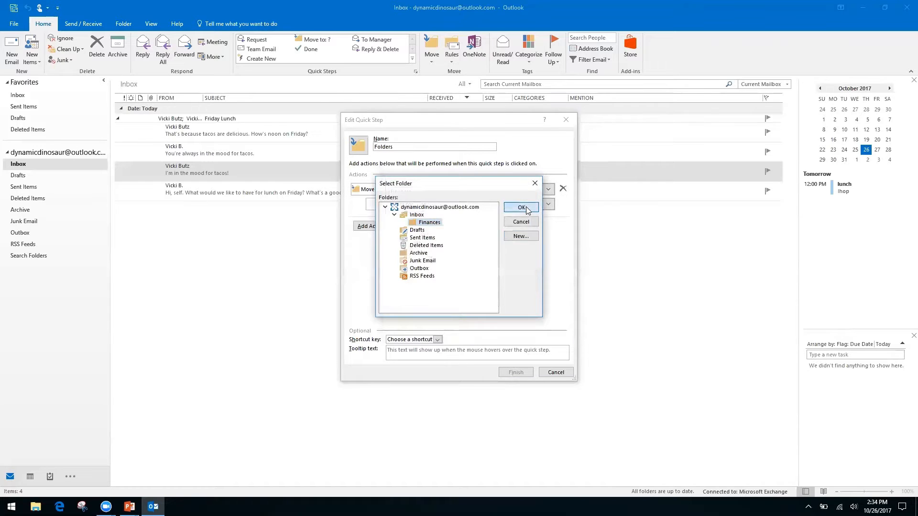
# Rename the quick step to 'Finances' and save it
pyautogui.click(414, 146)
pyautogui.write('Fina')
pyautogui.press('BackSpace')
pyautogui.press('BackSpace')
pyautogui.press('BackSpace')
pyautogui.press('BackSpace')
pyautogui.press('BackSpace')
pyautogui.press('BackSpace')
pyautogui.press('BackSpace')
pyautogui.press('BackSpace')
pyautogui.press('BackSpace')
pyautogui.press('BackSpace')
pyautogui.press('BackSpace')
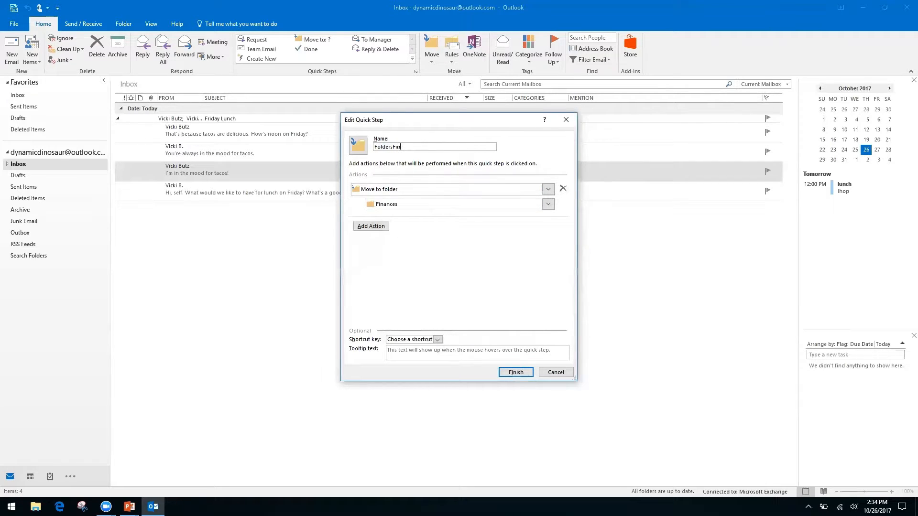
pyautogui.write('Finances')
pyautogui.click(516, 372)
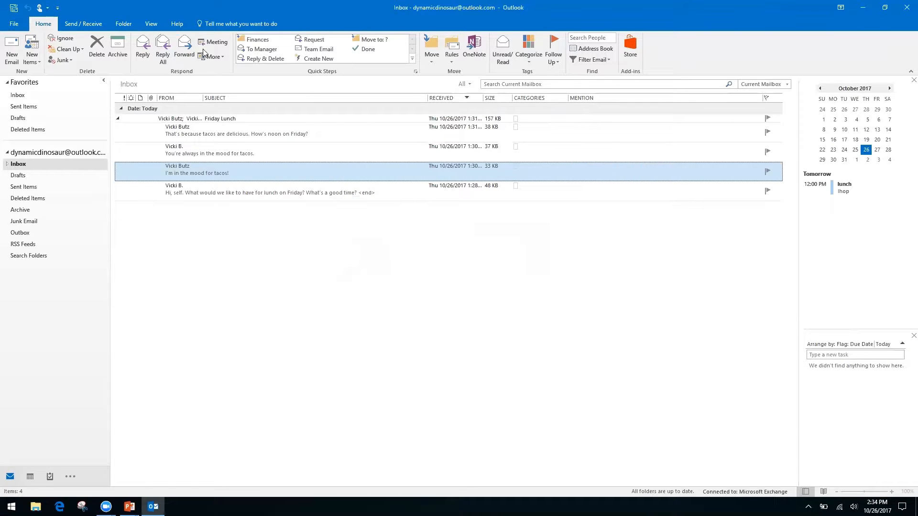
# Run the Finances quick step on the tacos message, verify it in Inbox > Finances, then return to Inbox
pyautogui.click(258, 42)
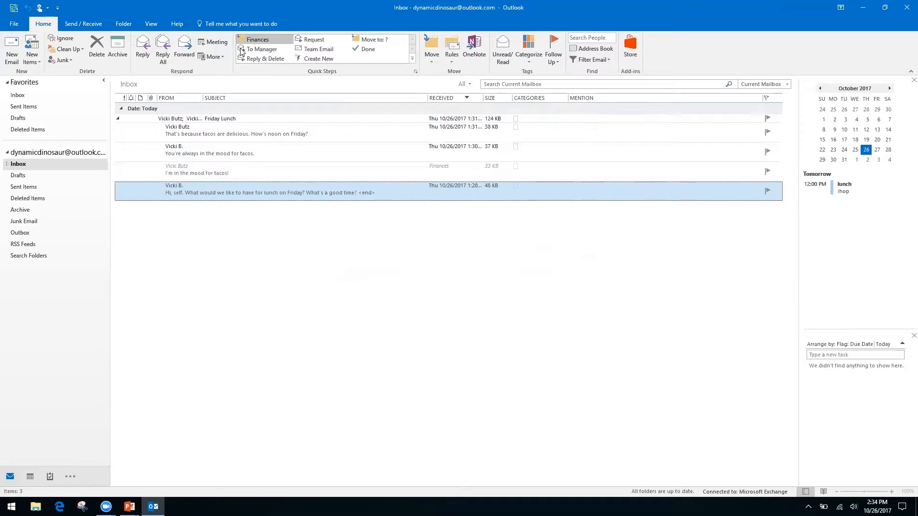
pyautogui.click(8, 164)
pyautogui.click(26, 175)
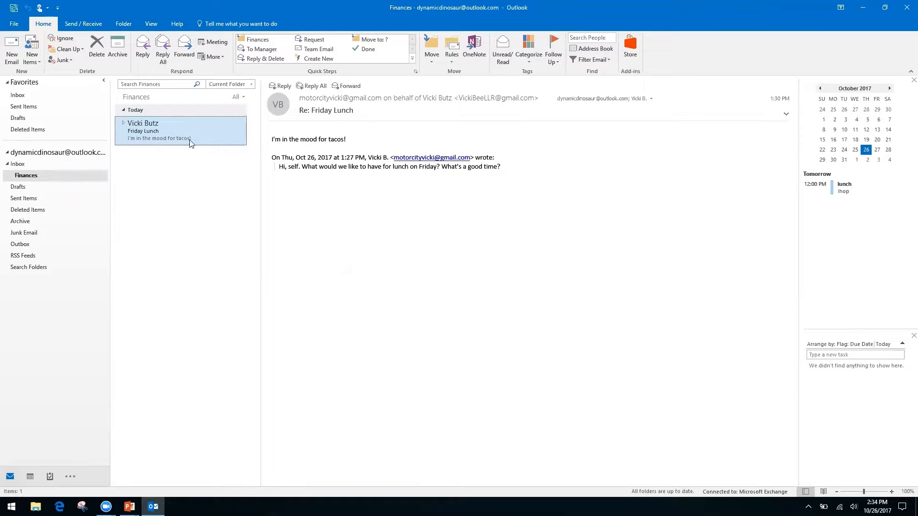
pyautogui.click(20, 164)
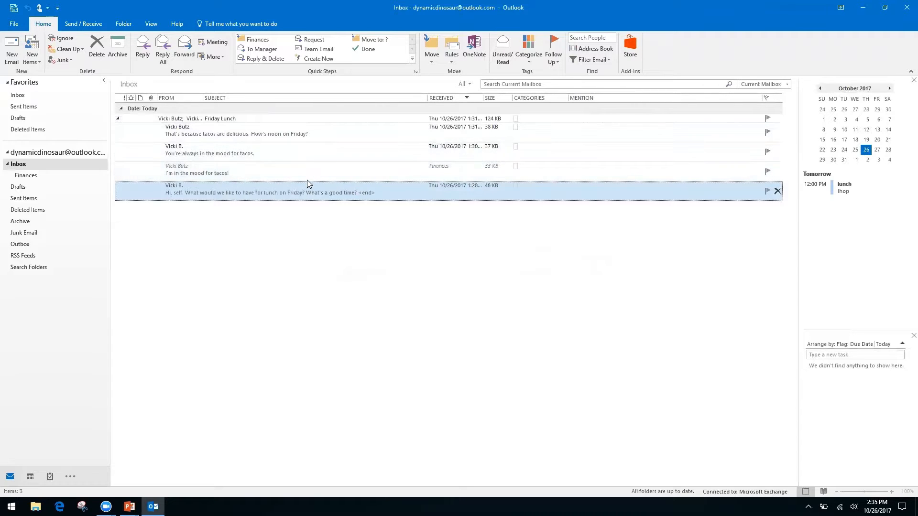
# Expand the Friday Lunch conversation and open, then close, its newest message
pyautogui.click(120, 122)
pyautogui.click(118, 120)
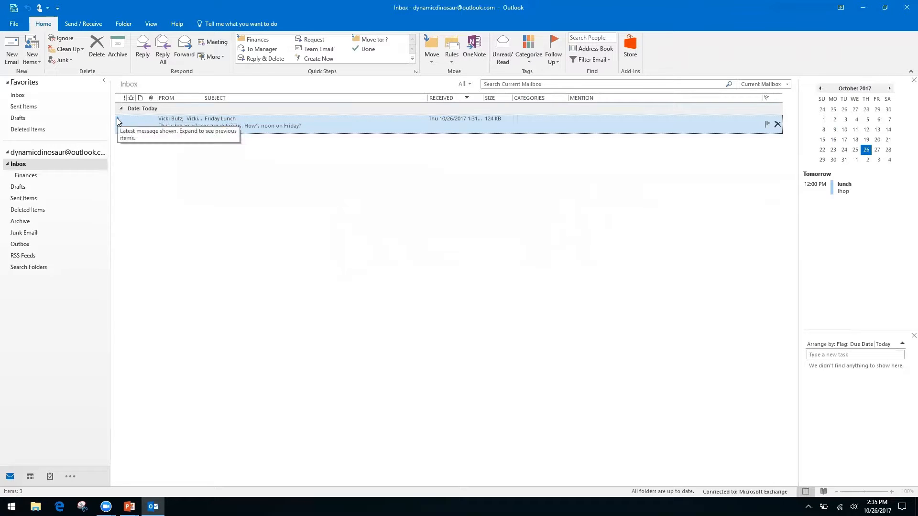
pyautogui.moveTo(111, 128); pyautogui.dragTo(111, 128)
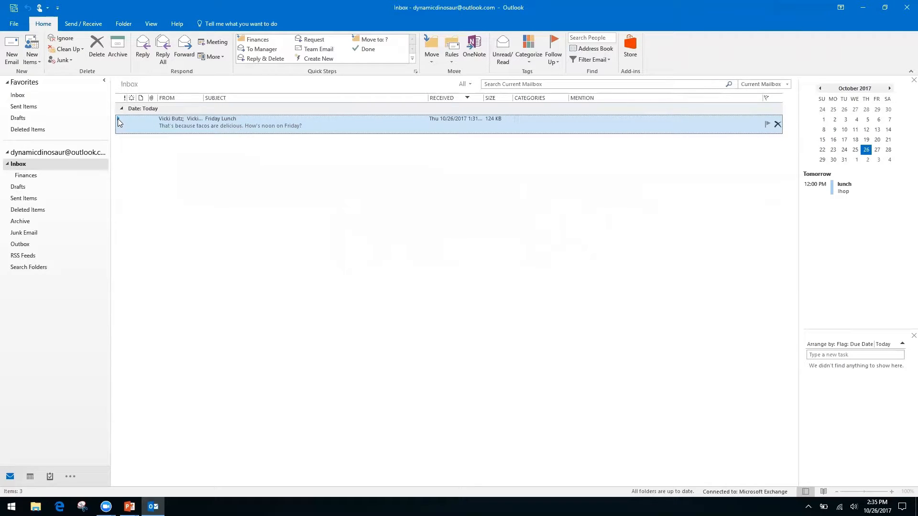
pyautogui.click(119, 119)
pyautogui.click(120, 120)
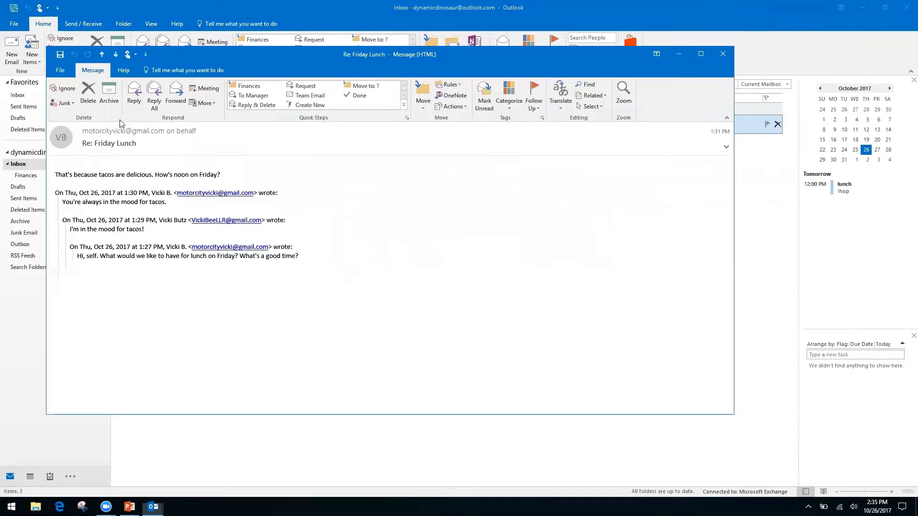
pyautogui.click(722, 54)
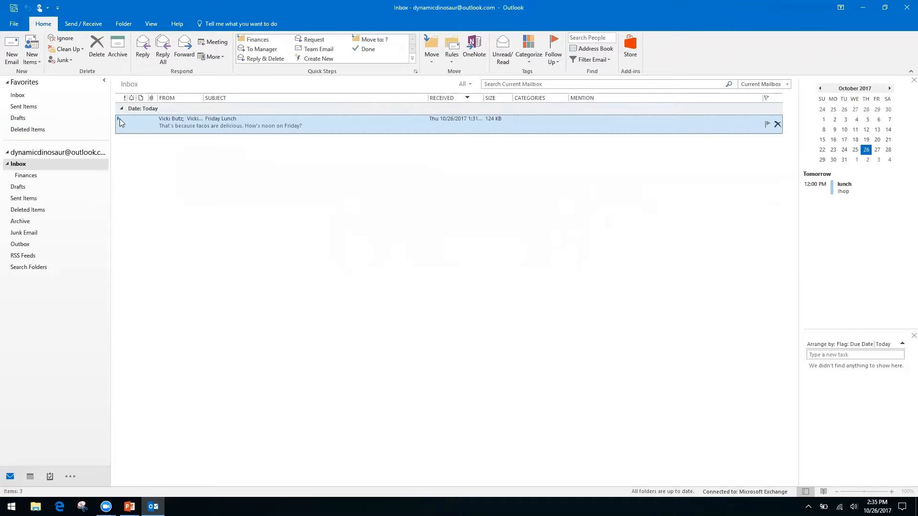
pyautogui.click(119, 118)
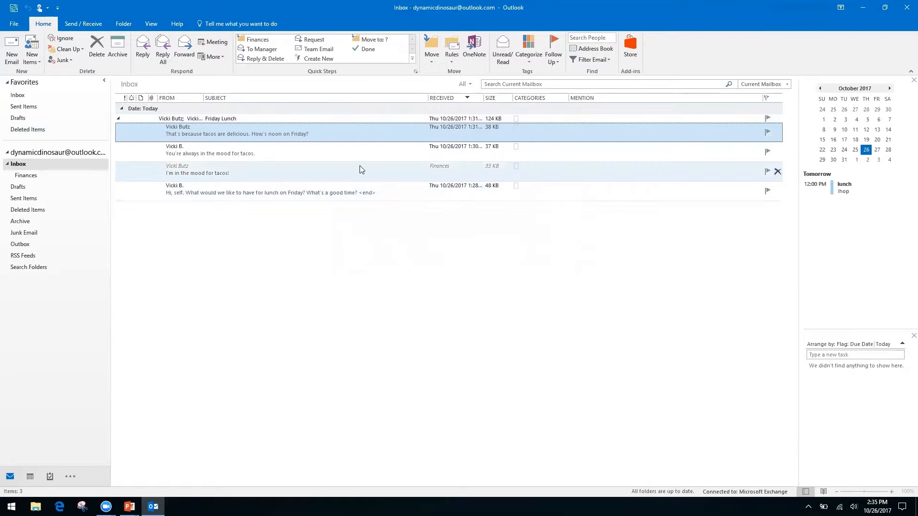
# Delete the 'You're always in the mood for tacos.' reply, collapse the conversation, and switch to PowerPoint
pyautogui.click(325, 168)
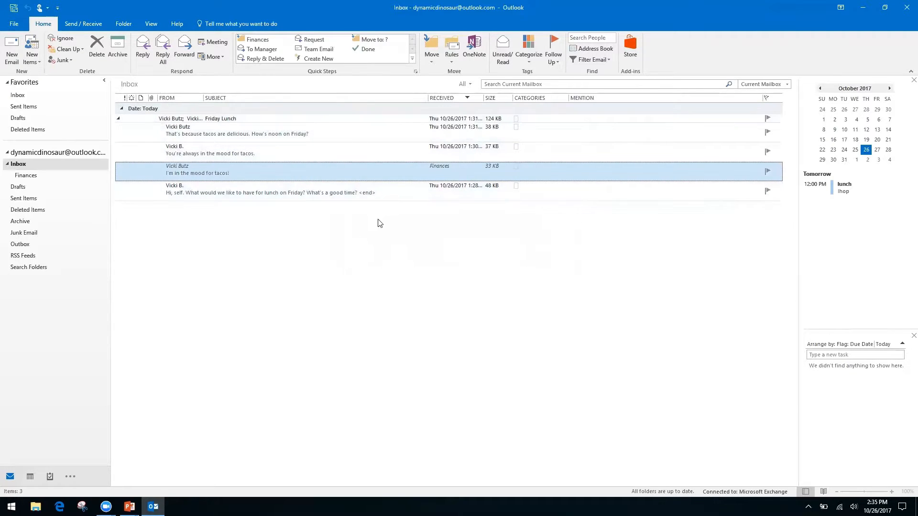
pyautogui.click(320, 151)
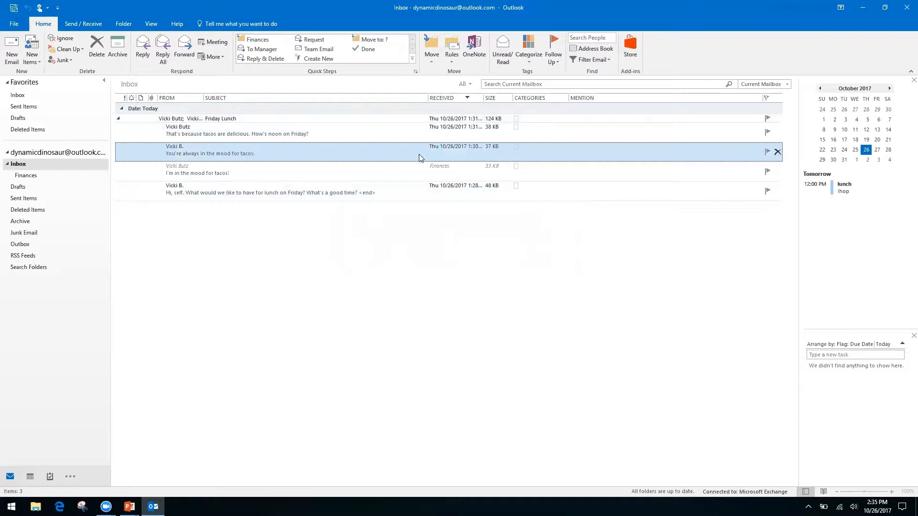
pyautogui.click(97, 47)
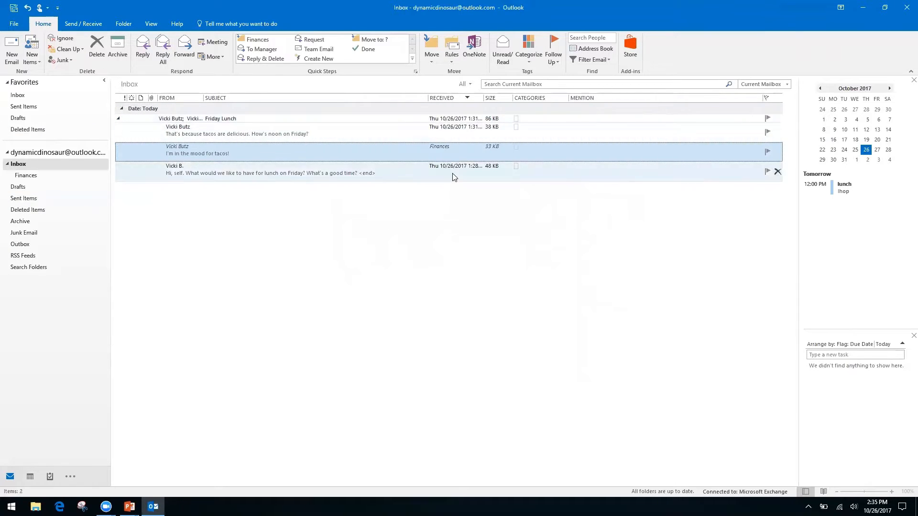
pyautogui.click(118, 120)
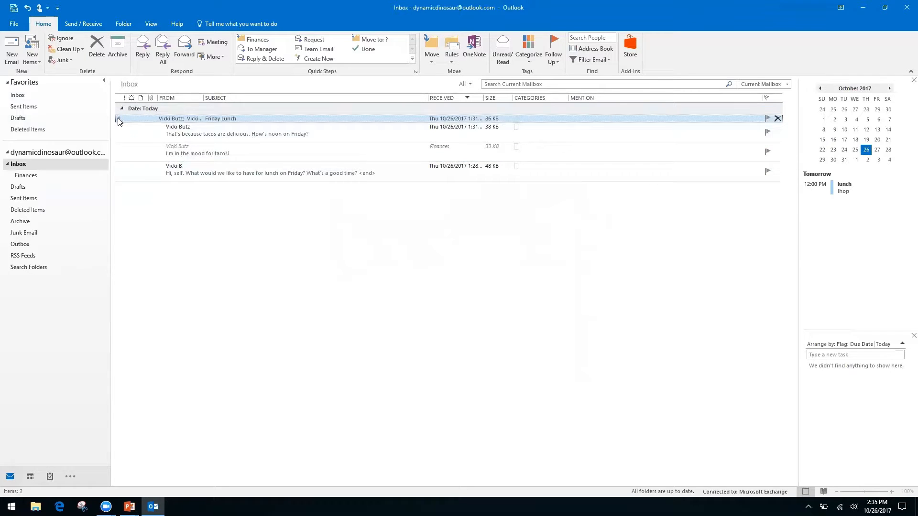
pyautogui.click(118, 118)
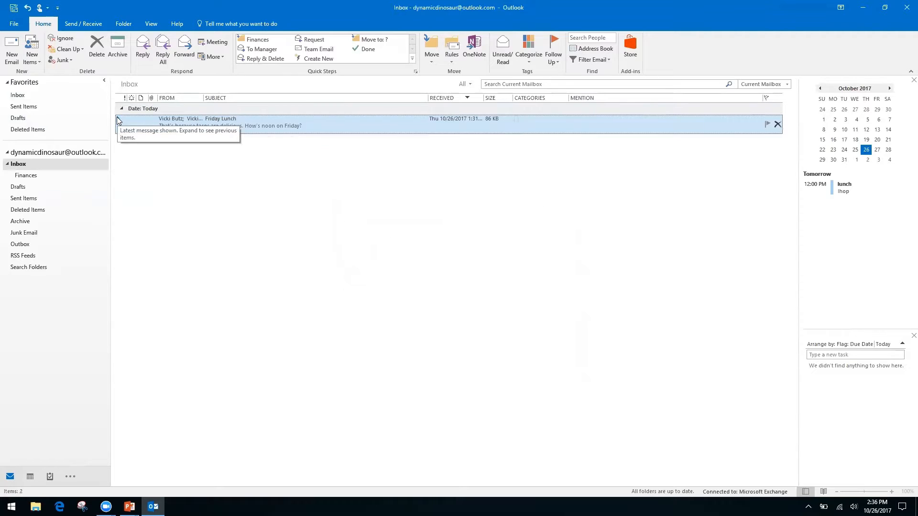
pyautogui.click(119, 119)
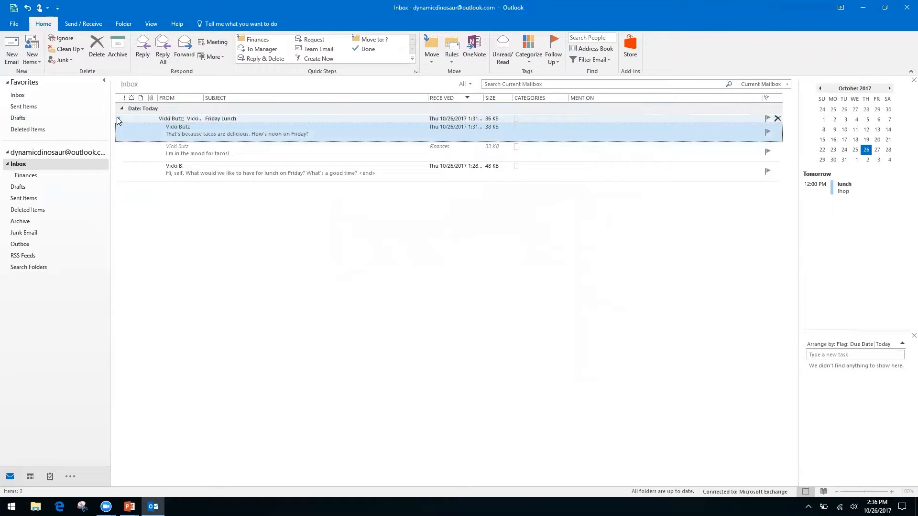
pyautogui.click(119, 120)
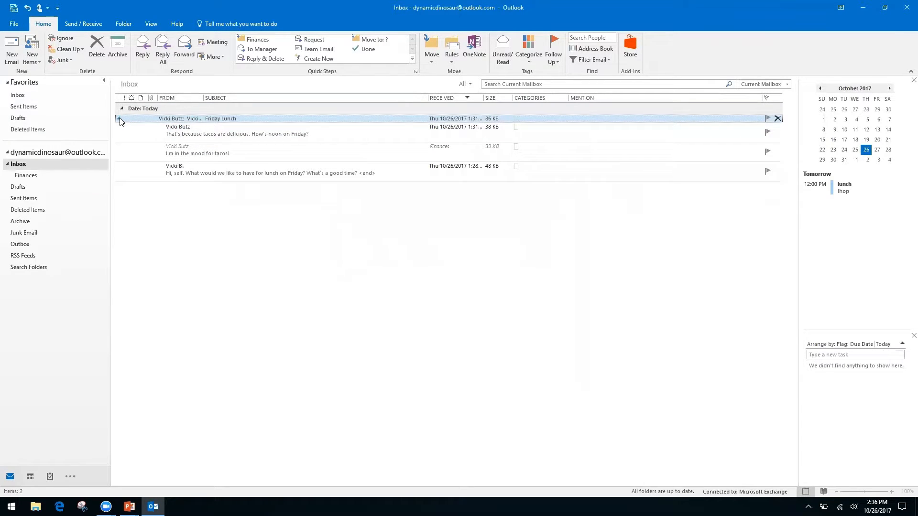
pyautogui.click(119, 120)
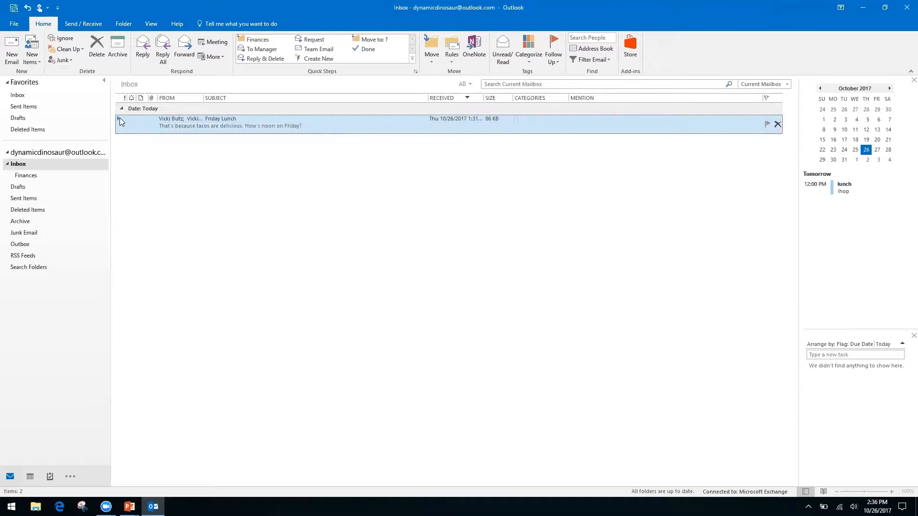
pyautogui.hotkey('alt', 'Tab')
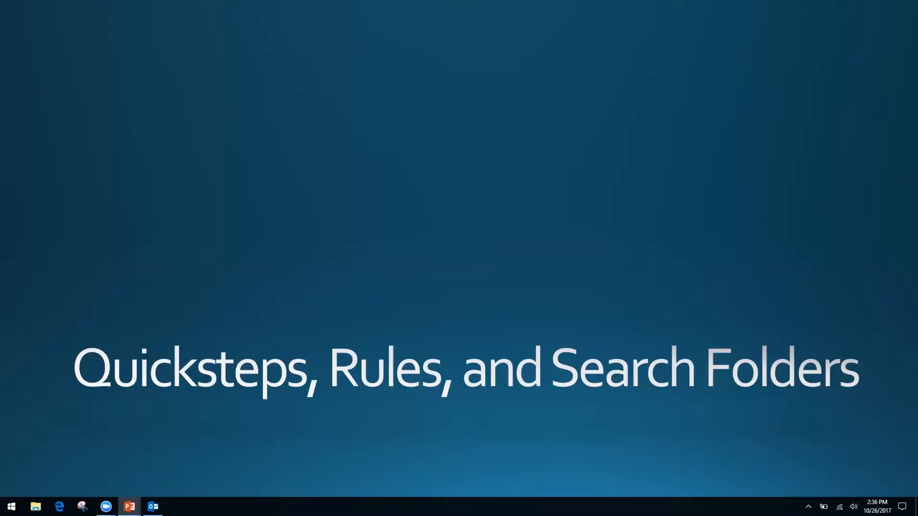
# Switch from the PowerPoint slide show back to the Outlook Inbox with Alt+Tab
pyautogui.hotkey('alt', 'Tab')
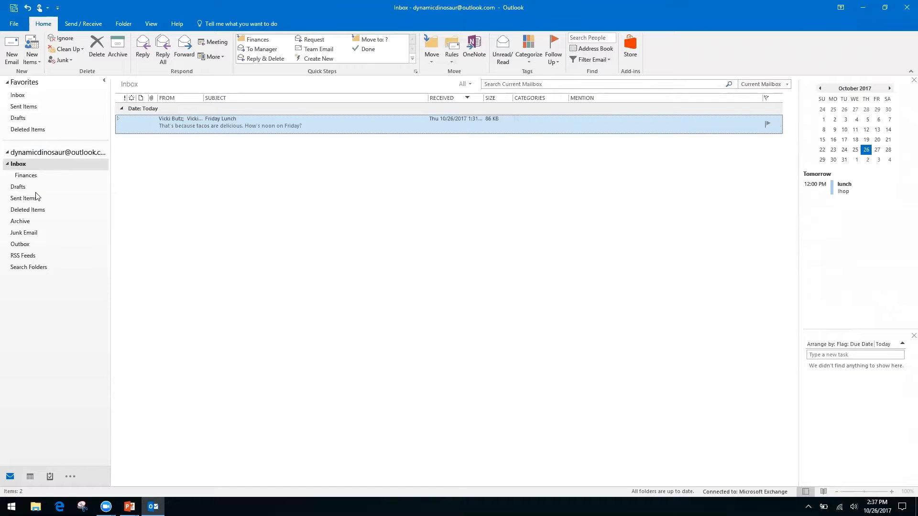
# From the Inbox, start Create Rule for the Friday Lunch conversation via the Rules menu
pyautogui.click(33, 285)
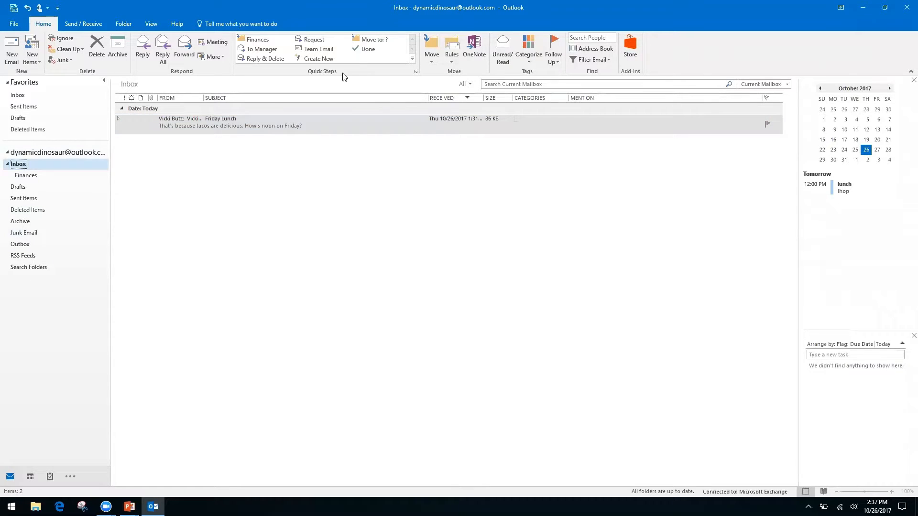
pyautogui.click(451, 63)
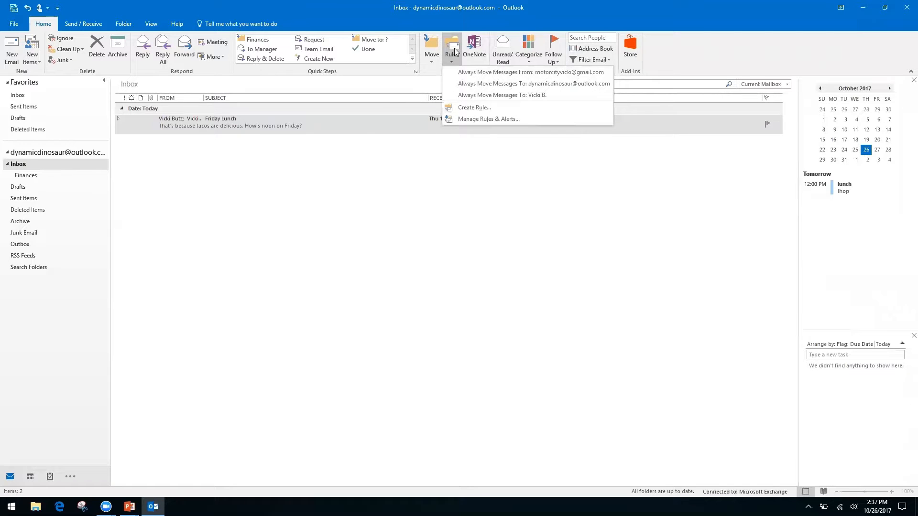
pyautogui.click(472, 108)
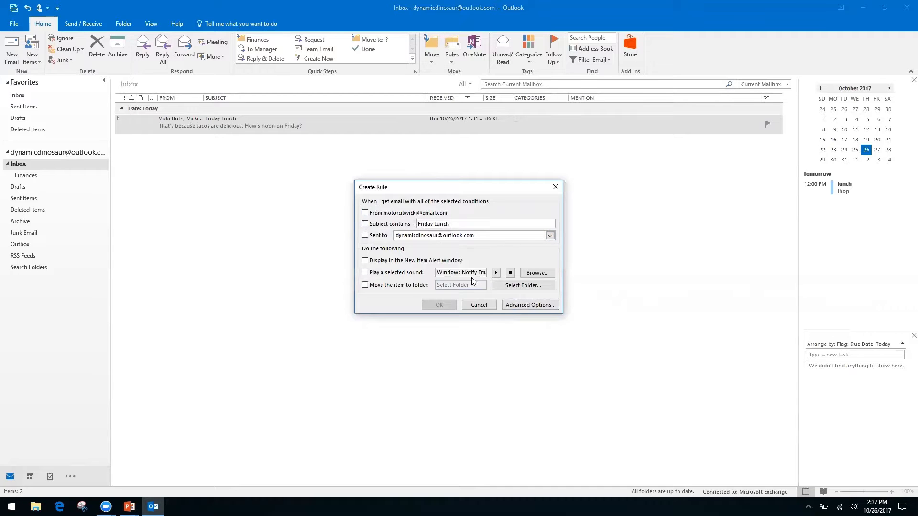
# Replace the rule's 'my name is in the Cc box' condition with 'my name is not in the To box'
pyautogui.click(520, 304)
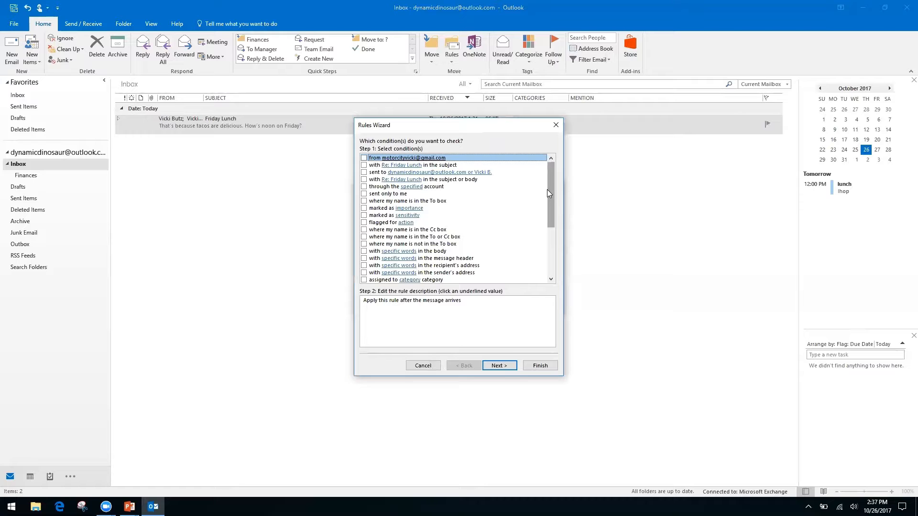
pyautogui.click(365, 229)
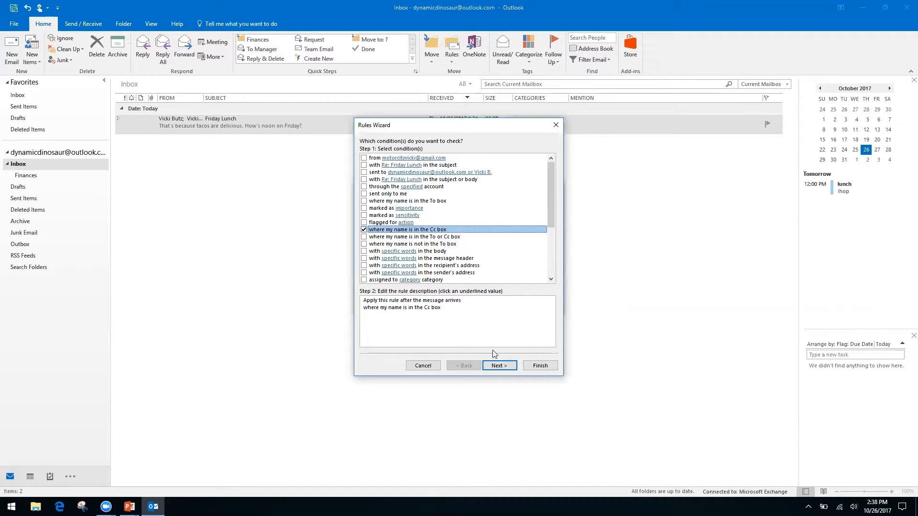
pyautogui.click(364, 230)
pyautogui.click(364, 244)
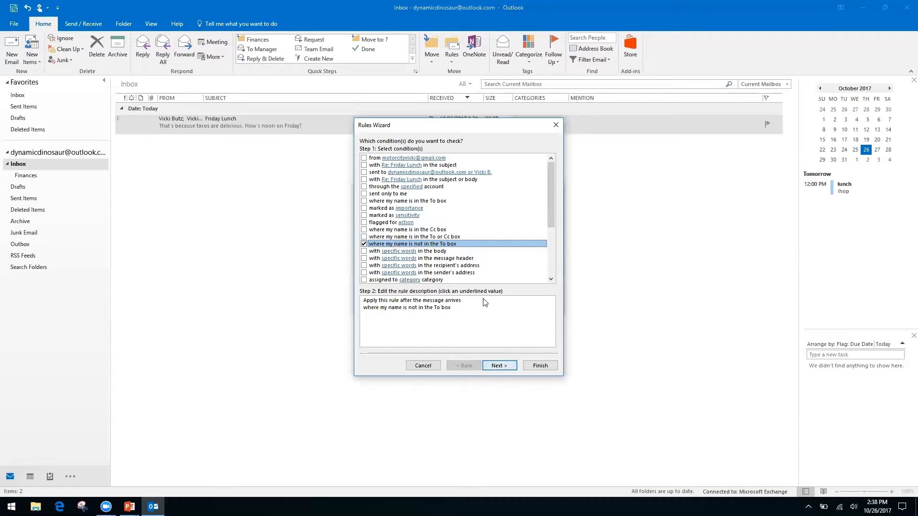
pyautogui.click(507, 367)
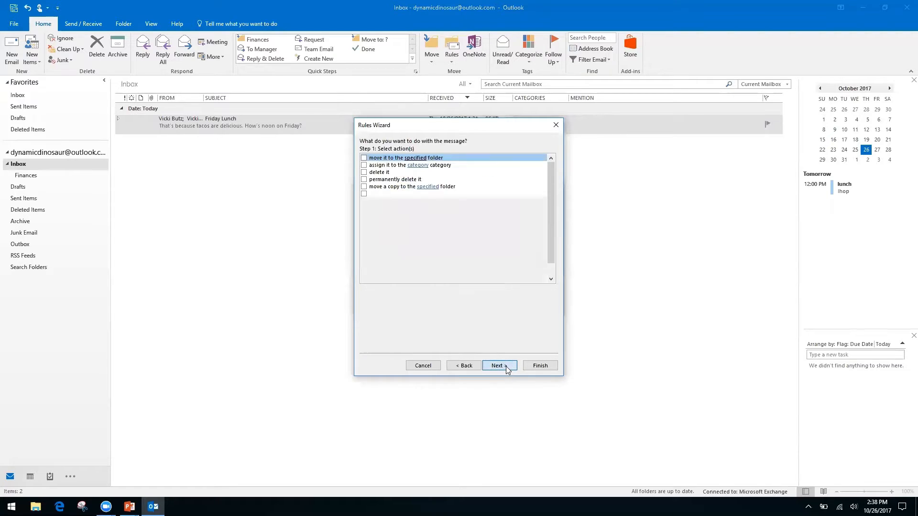
# Make the rule move matching messages to a new Inbox CC folder created under Inbox
pyautogui.click(363, 158)
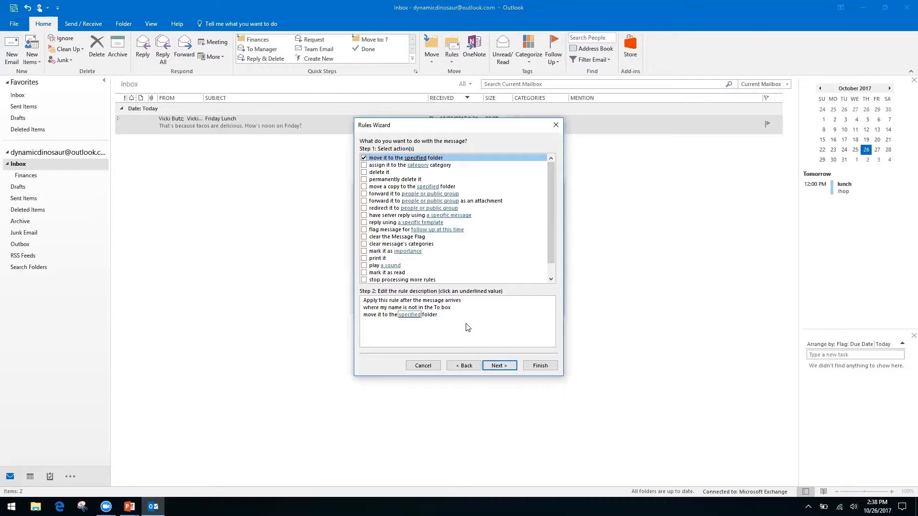
pyautogui.click(410, 315)
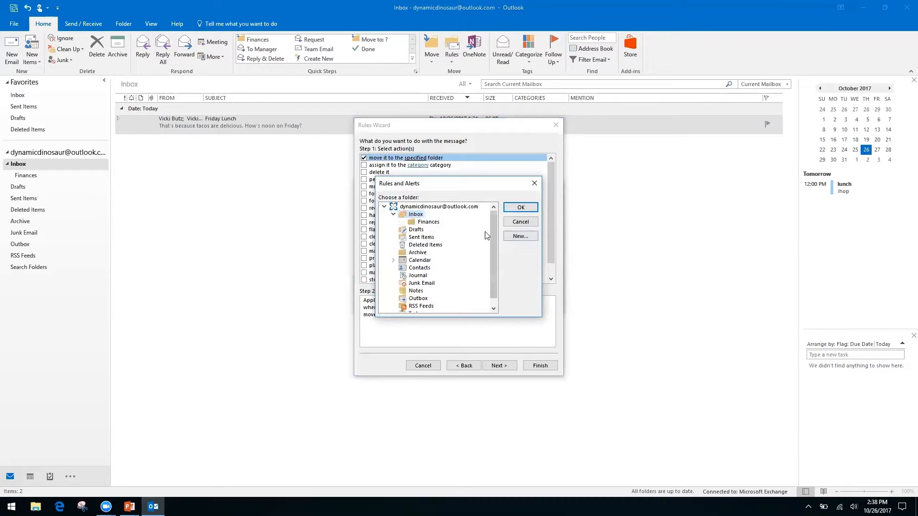
pyautogui.click(524, 238)
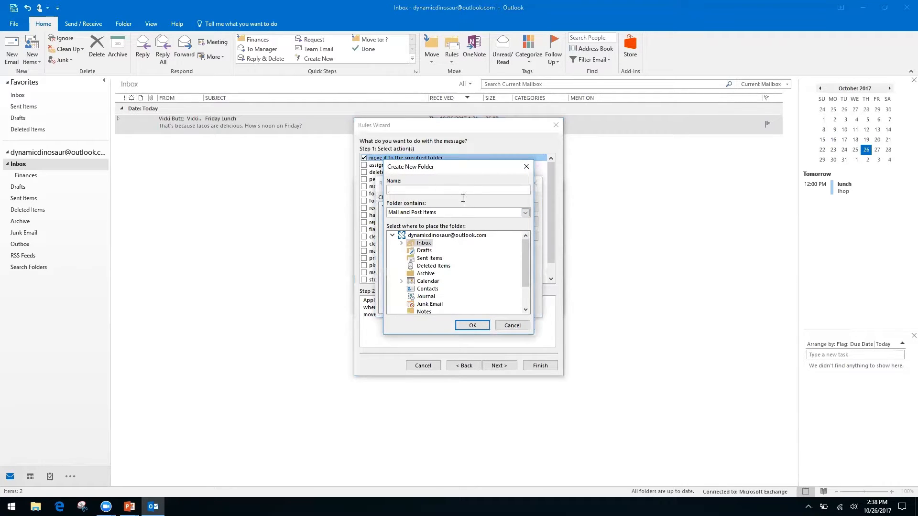
pyautogui.click(420, 236)
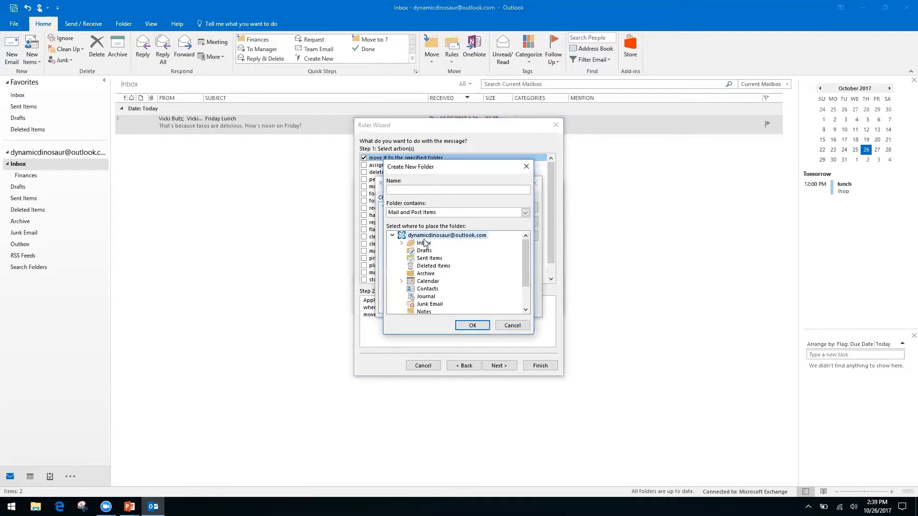
pyautogui.click(424, 244)
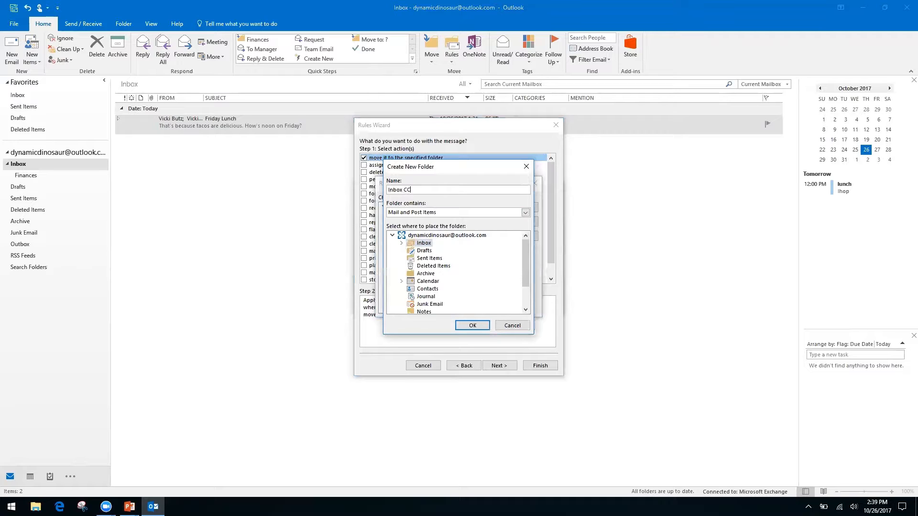
pyautogui.click(472, 325)
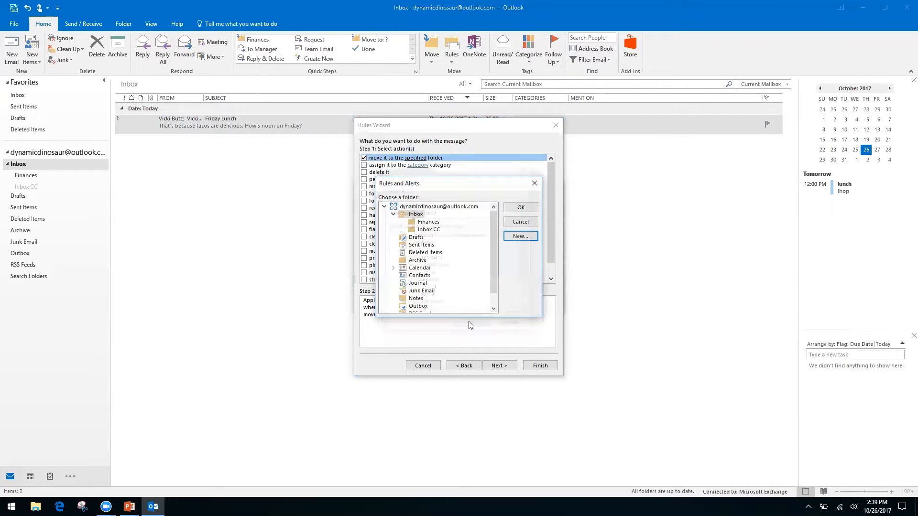
pyautogui.click(513, 208)
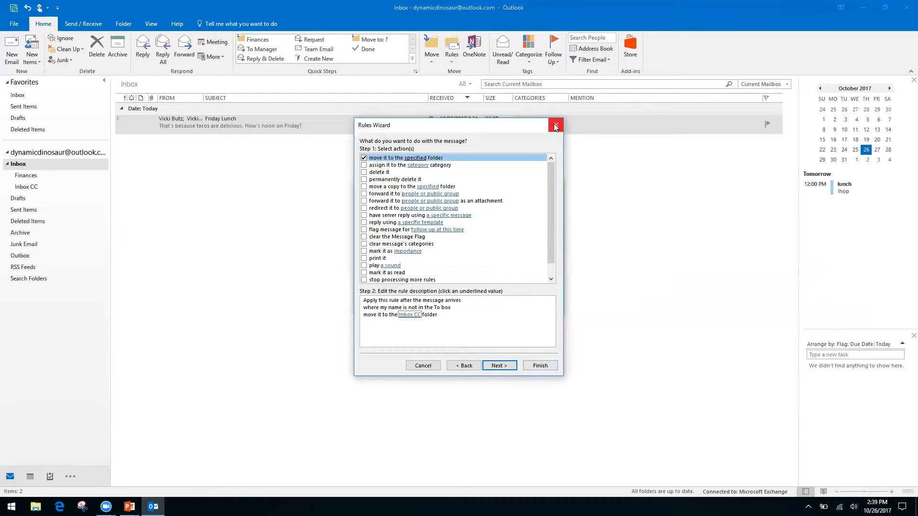
pyautogui.click(511, 369)
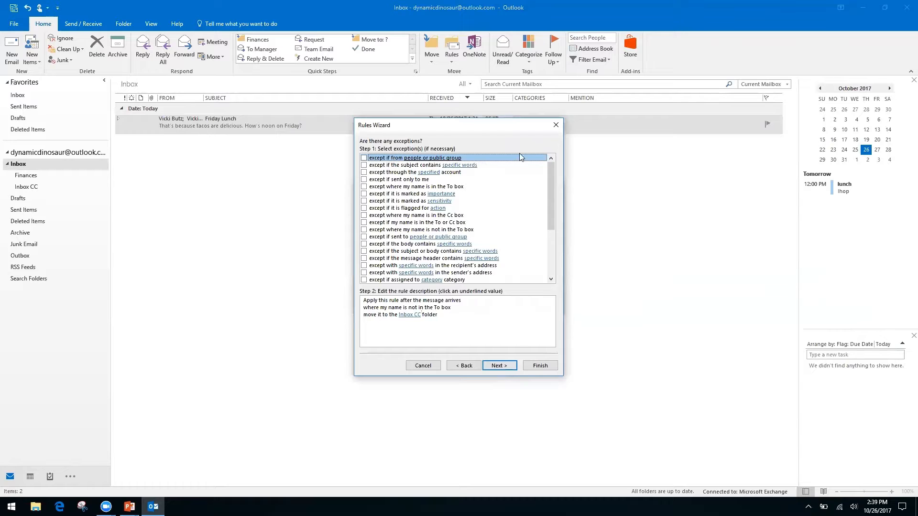
# Try an 'except if from people or public group' exception, then remove it, leaving no exceptions
pyautogui.click(418, 315)
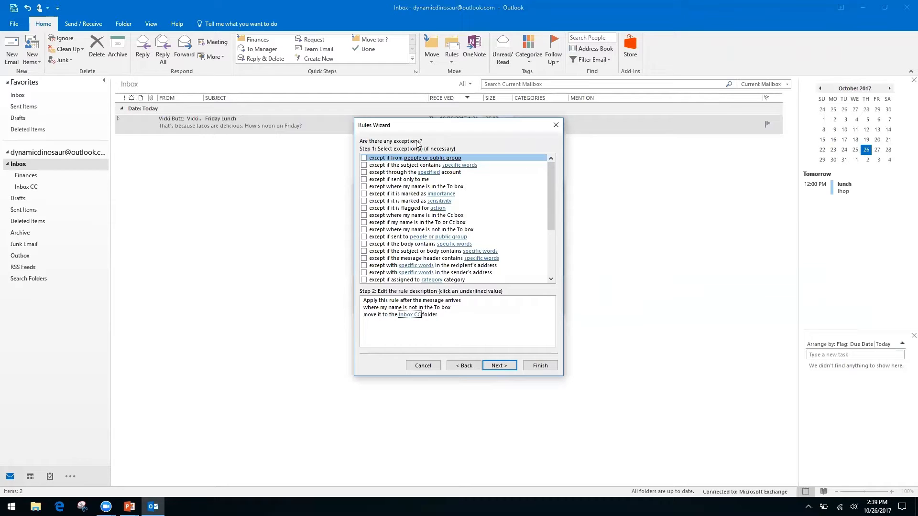
pyautogui.click(364, 158)
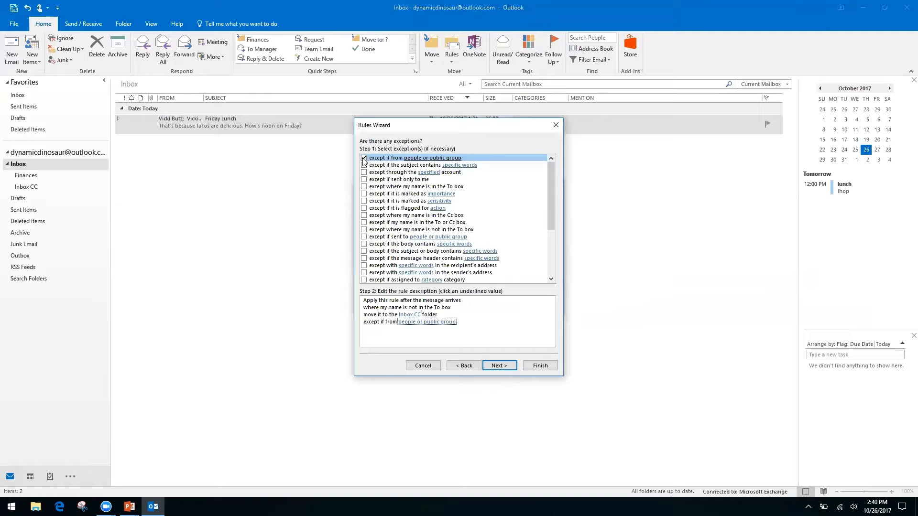
pyautogui.click(406, 323)
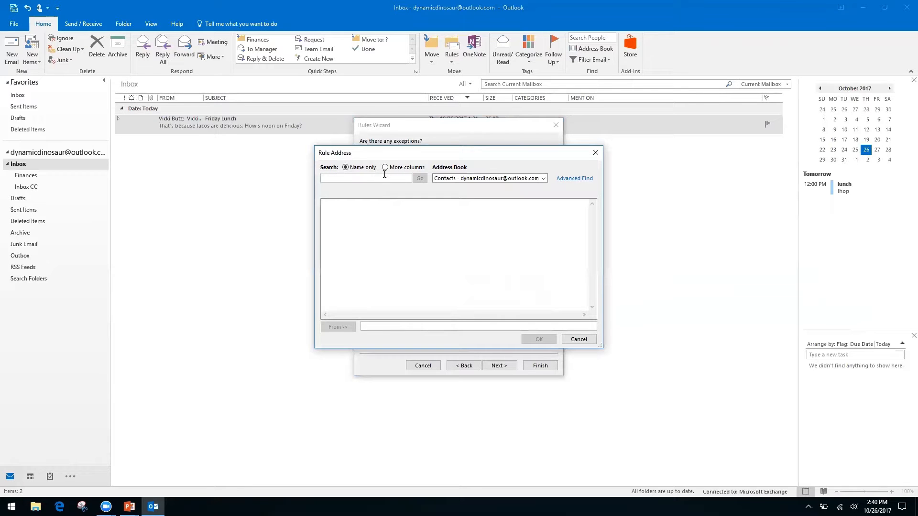
pyautogui.rightClick(542, 179)
pyautogui.click(563, 160)
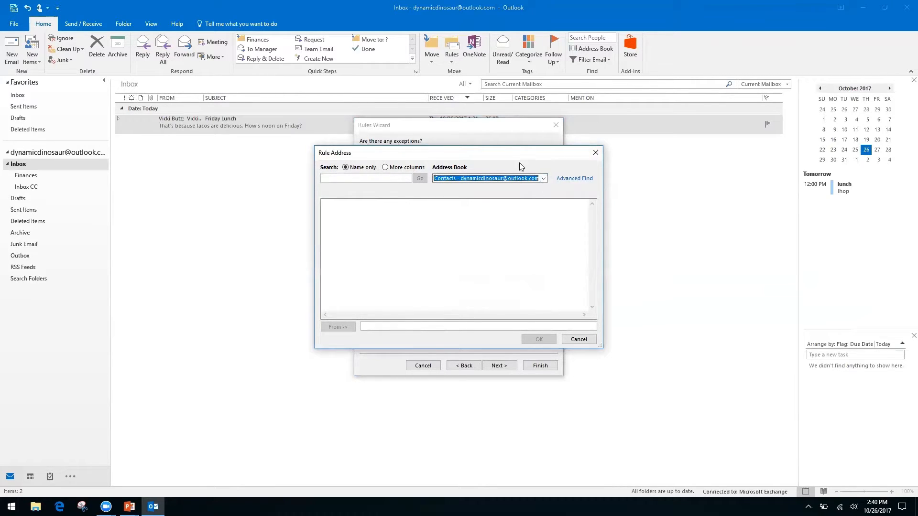
pyautogui.click(595, 152)
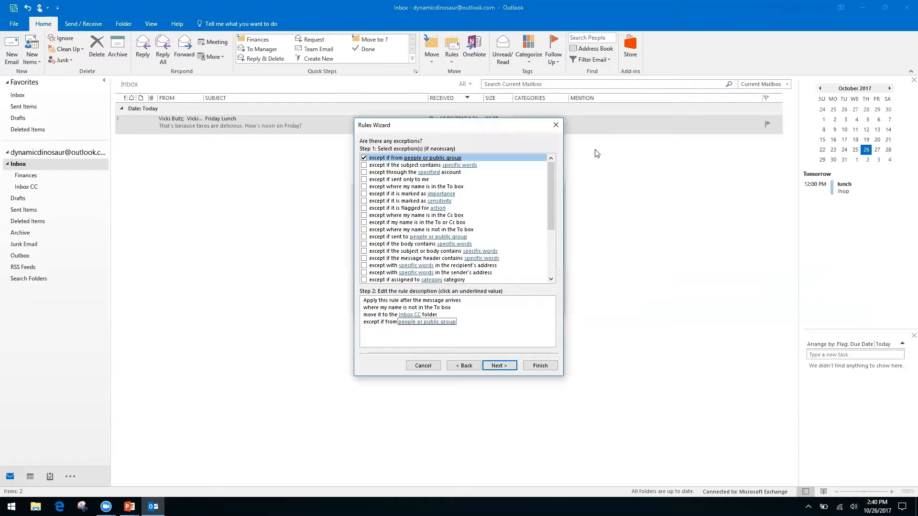
pyautogui.click(364, 157)
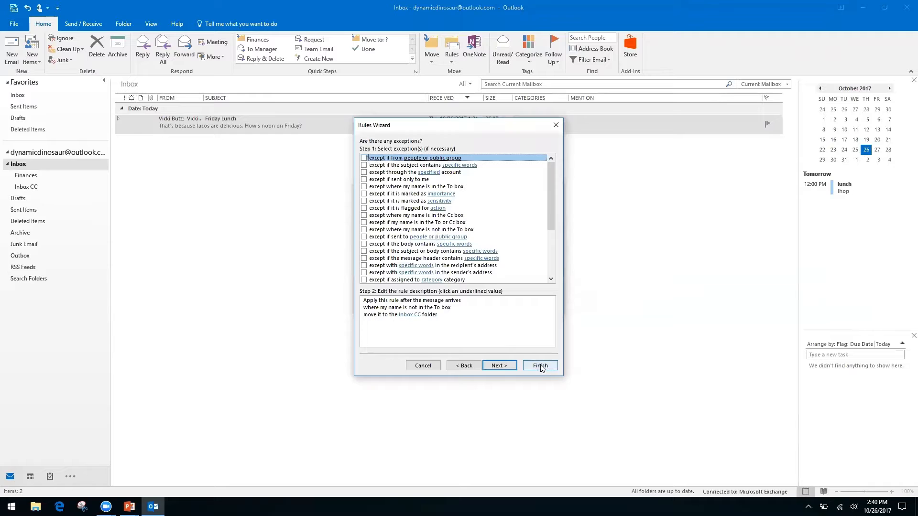
pyautogui.click(500, 366)
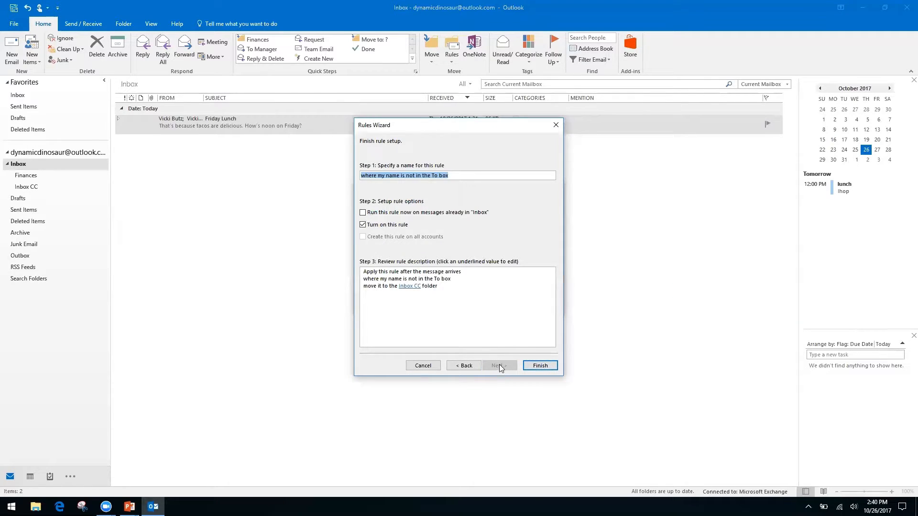
# Finish the rule with 'Run this rule now on messages already in Inbox' enabled
pyautogui.click(362, 213)
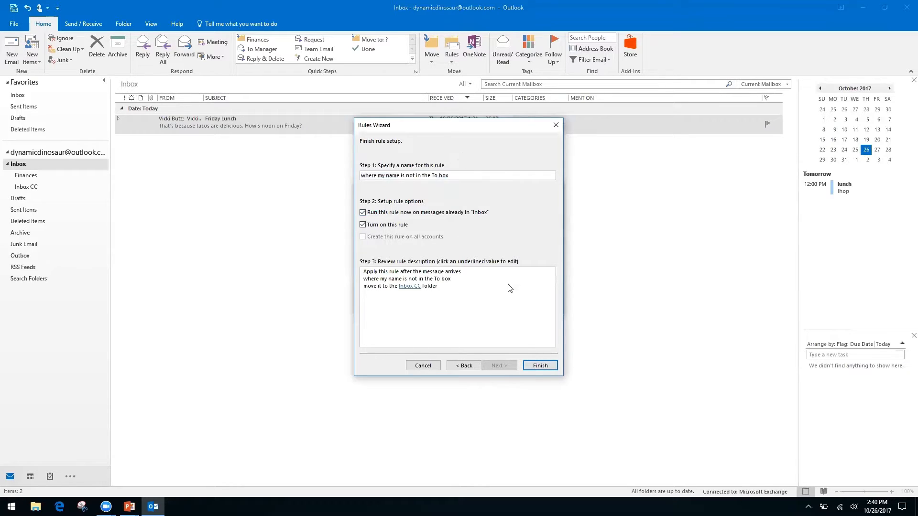
pyautogui.click(541, 366)
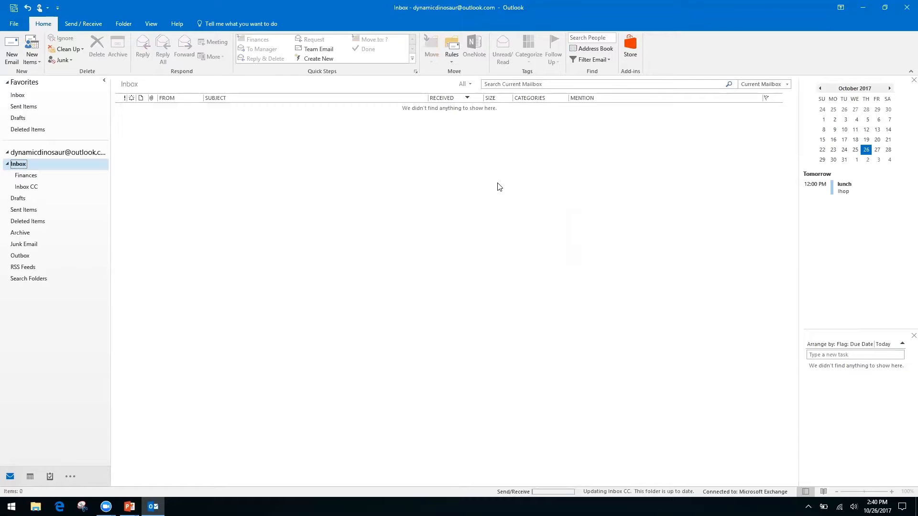
pyautogui.click(451, 61)
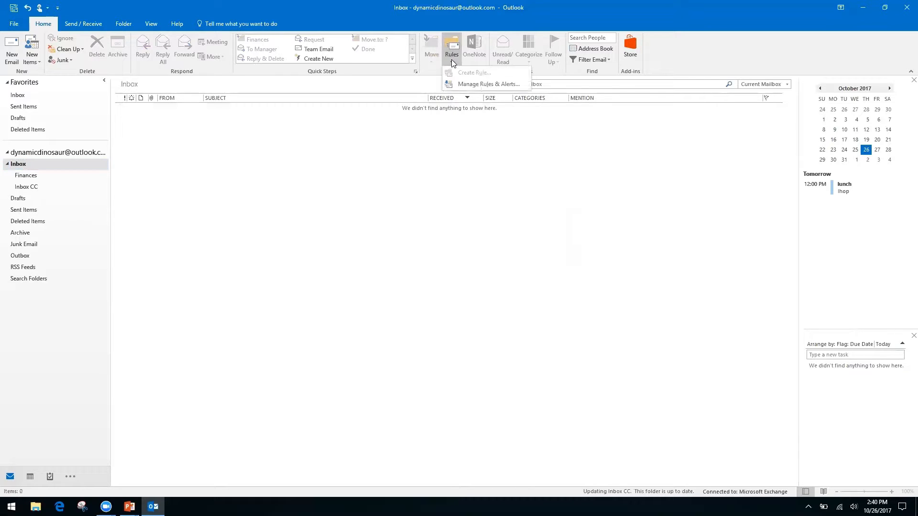
pyautogui.click(475, 84)
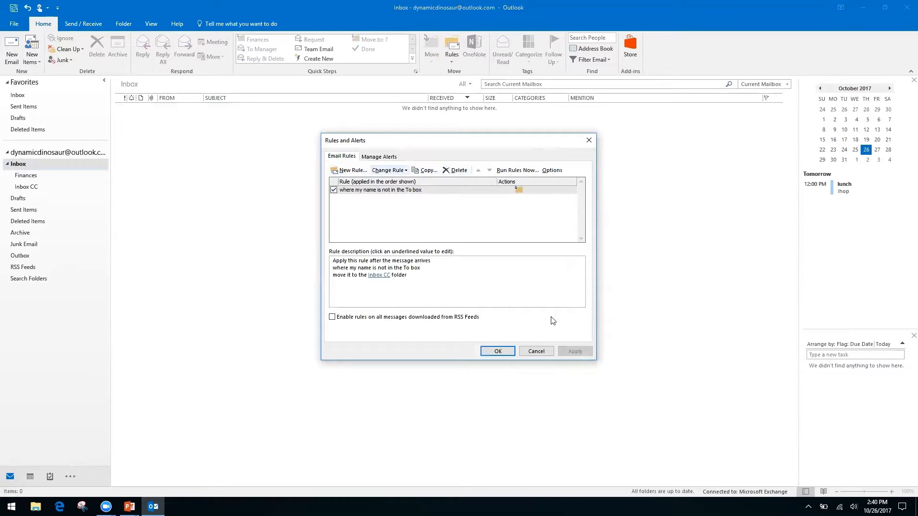
pyautogui.click(537, 355)
pyautogui.click(451, 61)
pyautogui.click(399, 150)
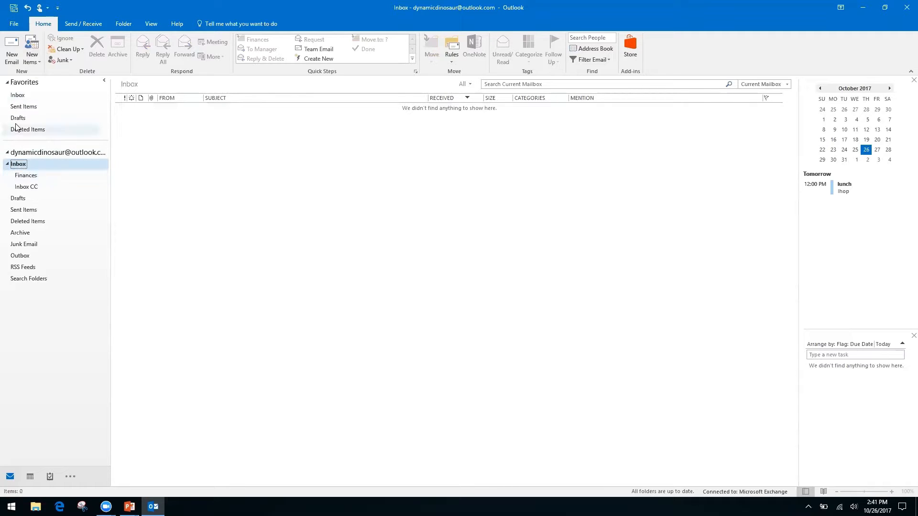
pyautogui.click(59, 152)
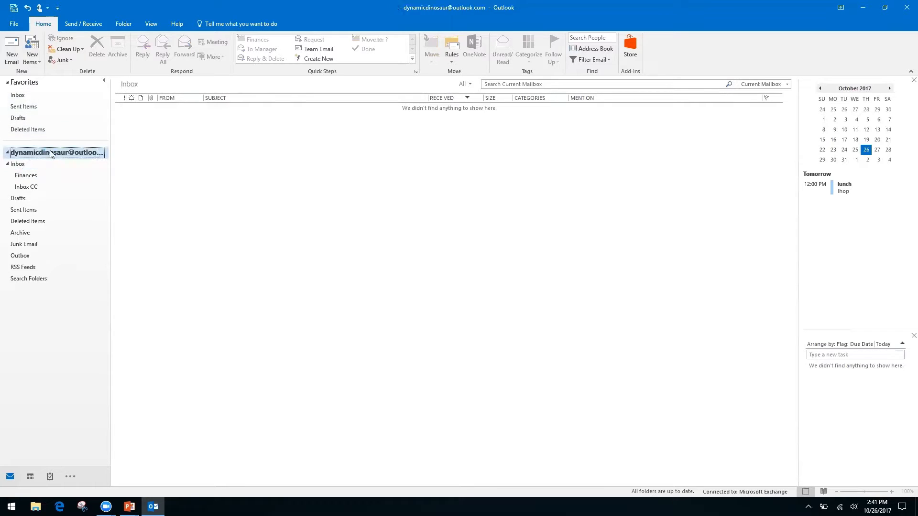
pyautogui.click(17, 96)
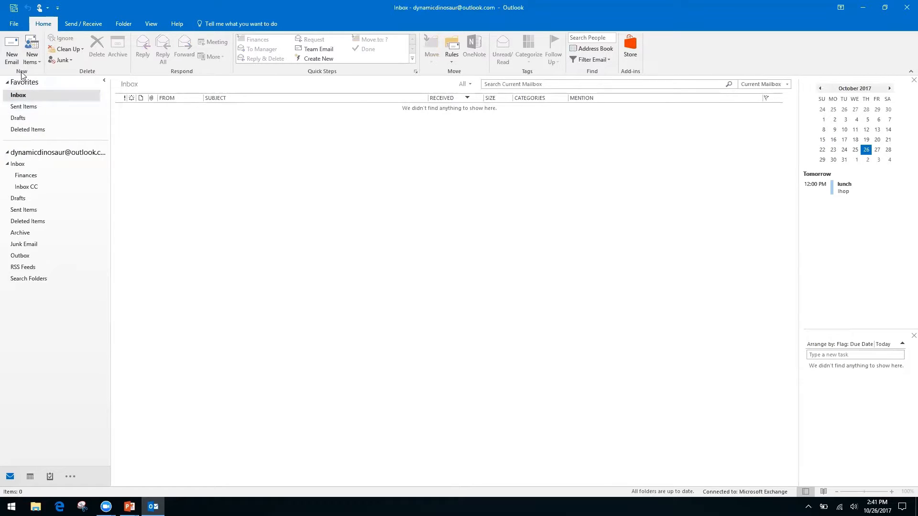
pyautogui.click(14, 164)
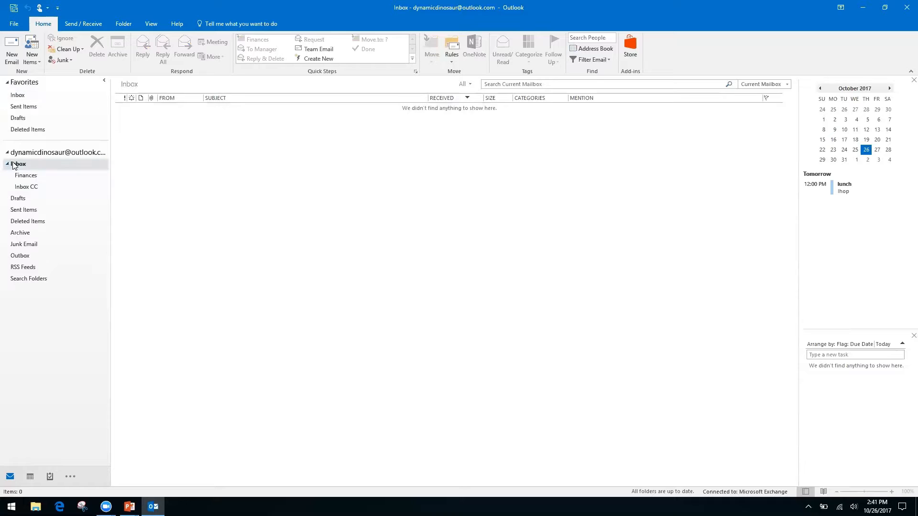
pyautogui.click(25, 188)
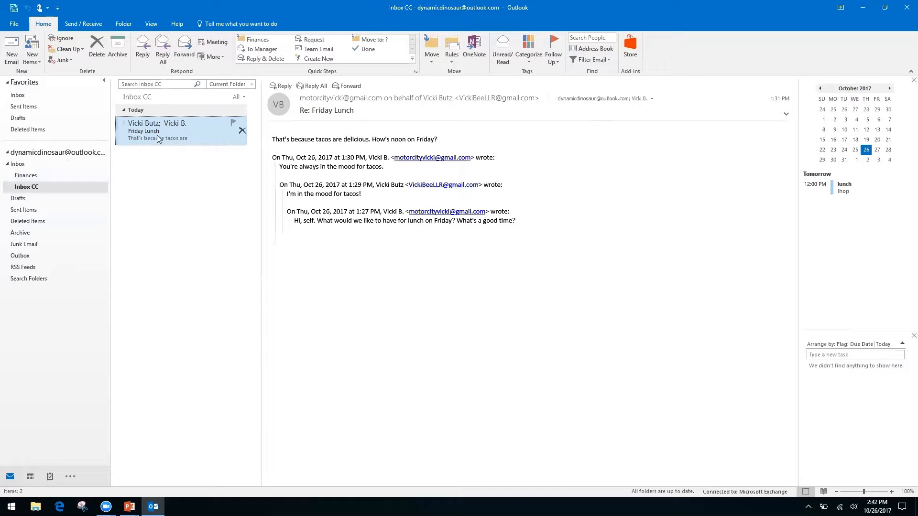
# Choose New Search Folder from the Search Folders context menu
pyautogui.rightClick(28, 278)
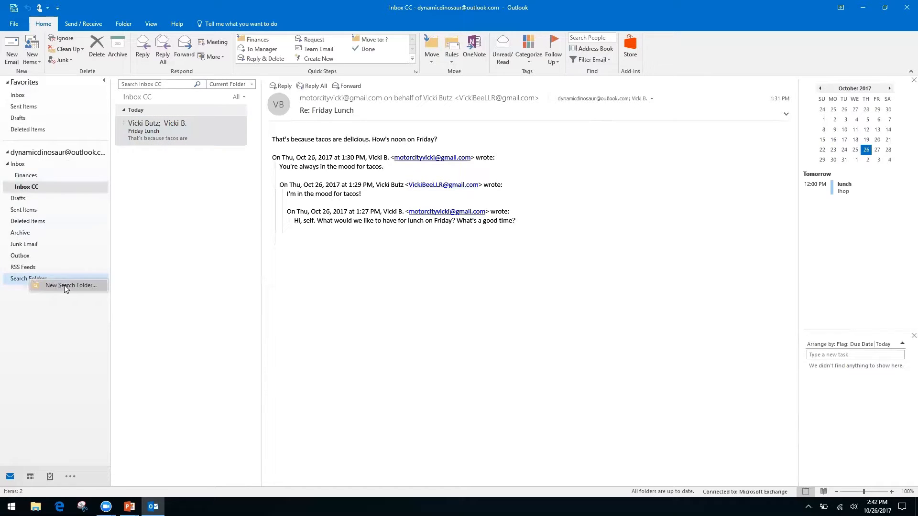
pyautogui.click(43, 337)
pyautogui.rightClick(30, 283)
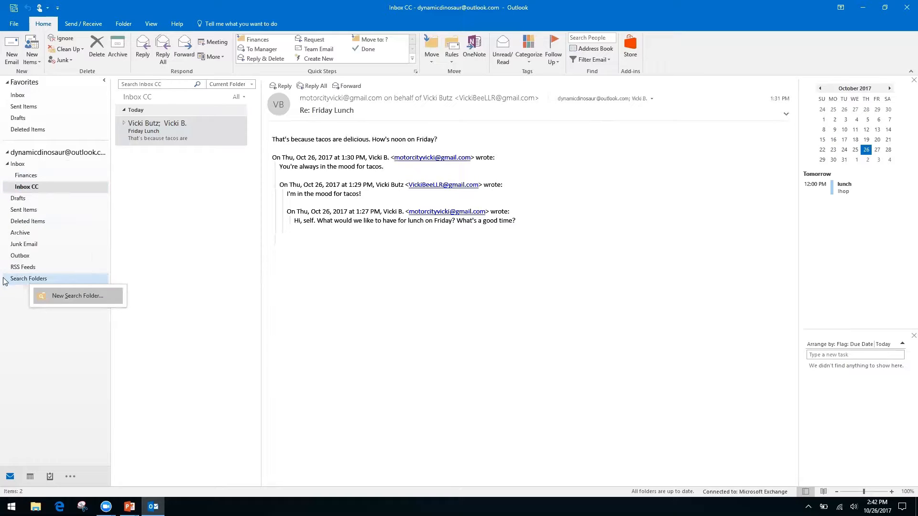
pyautogui.click(14, 303)
pyautogui.rightClick(42, 280)
pyautogui.click(66, 287)
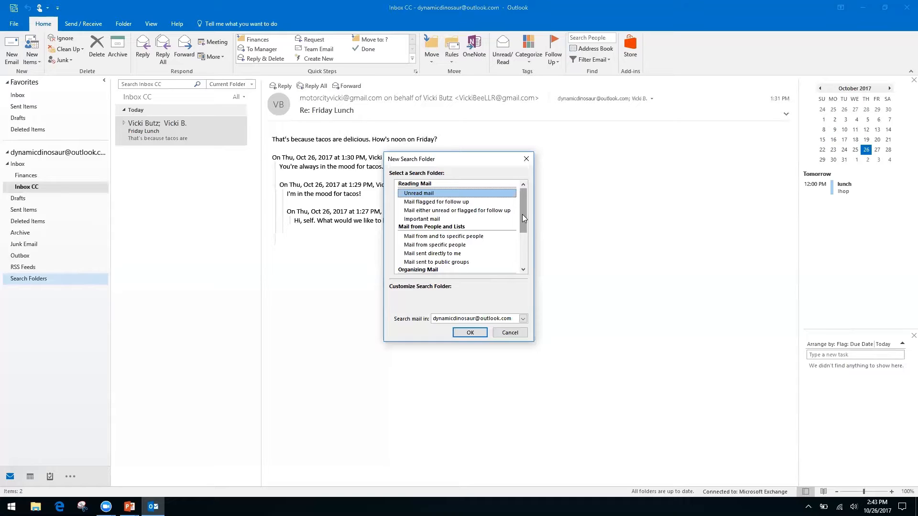
# Pick 'Create a custom Search Folder' from the template list and open its settings
pyautogui.click(426, 246)
pyautogui.click(426, 253)
pyautogui.moveTo(521, 214); pyautogui.dragTo(519, 256)
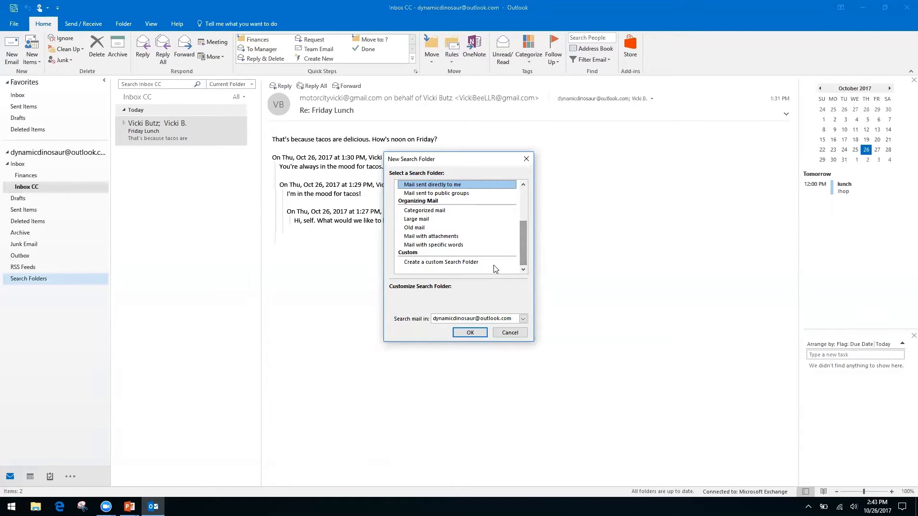
pyautogui.click(454, 261)
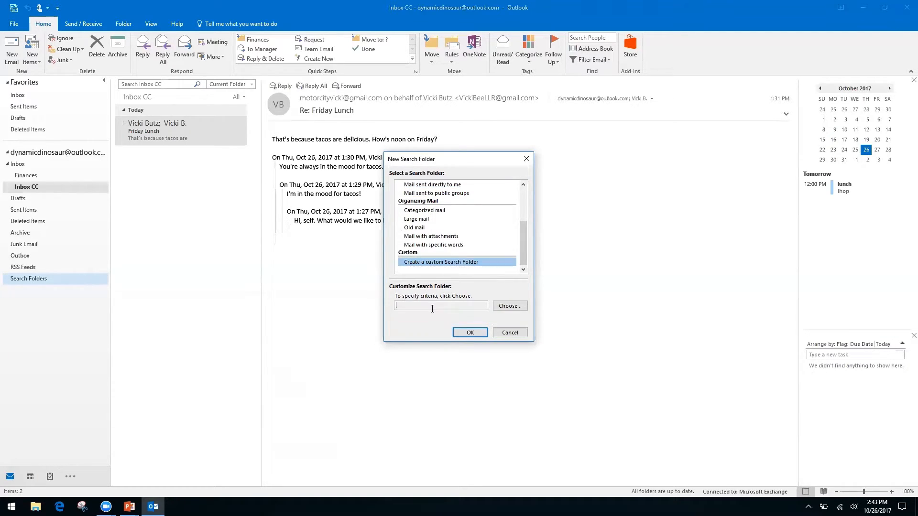
pyautogui.click(507, 307)
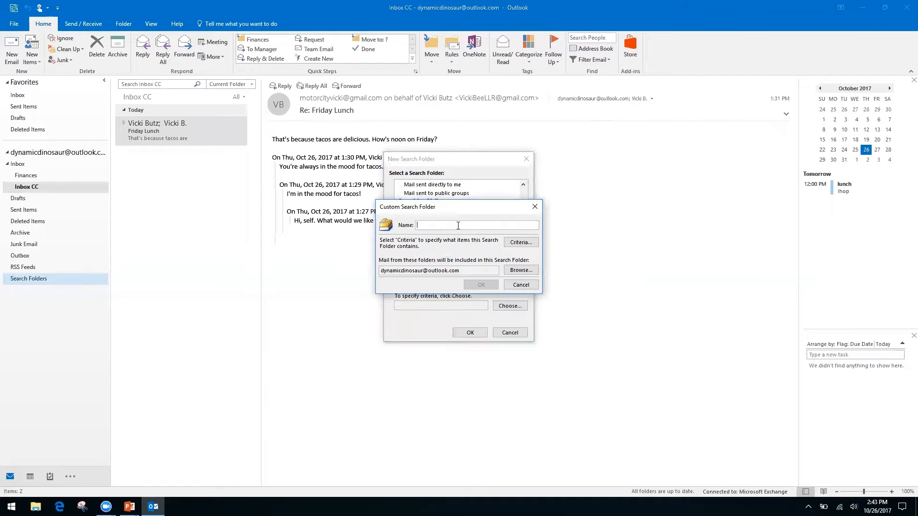
# Name the custom search folder 'Invoices from Client A' and accept it with no criteria
pyautogui.write('Invoices from Client A')
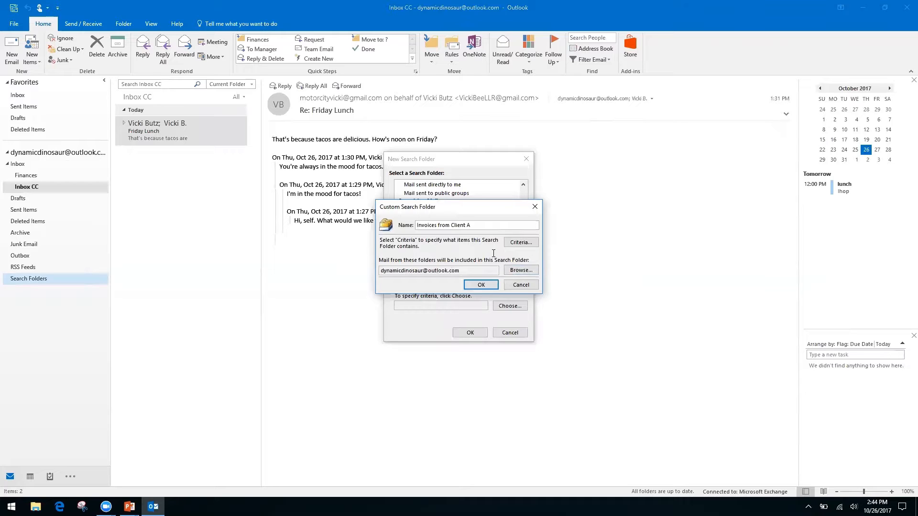
pyautogui.click(481, 286)
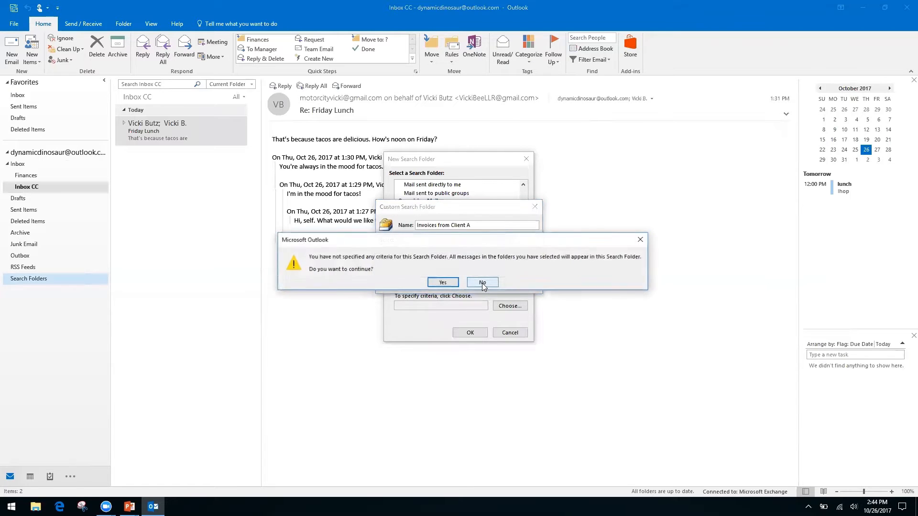
pyautogui.click(443, 282)
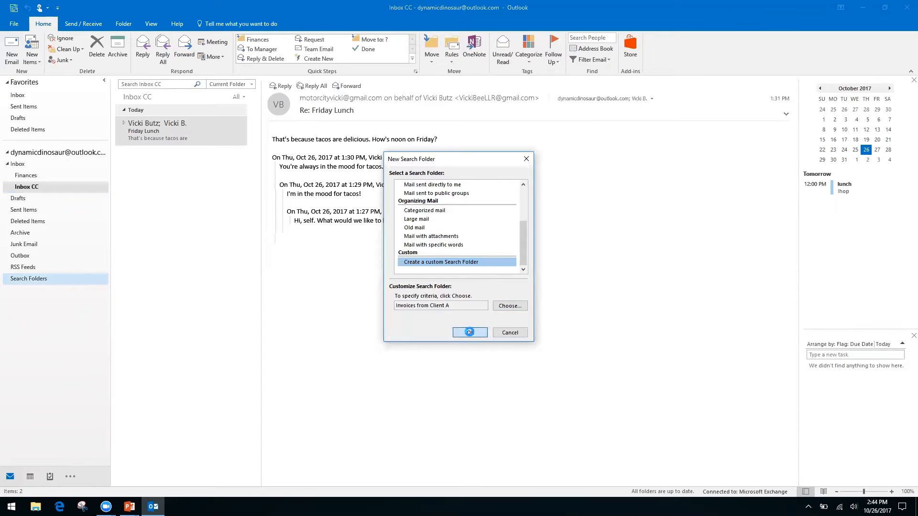
pyautogui.click(470, 332)
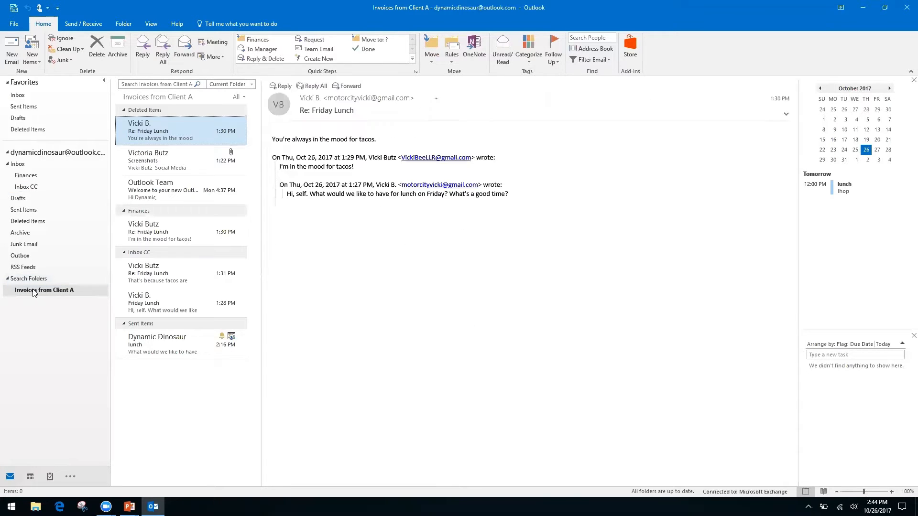
# Review the Invoices from Client A search folder's messages, then return to Inbox CC
pyautogui.click(48, 295)
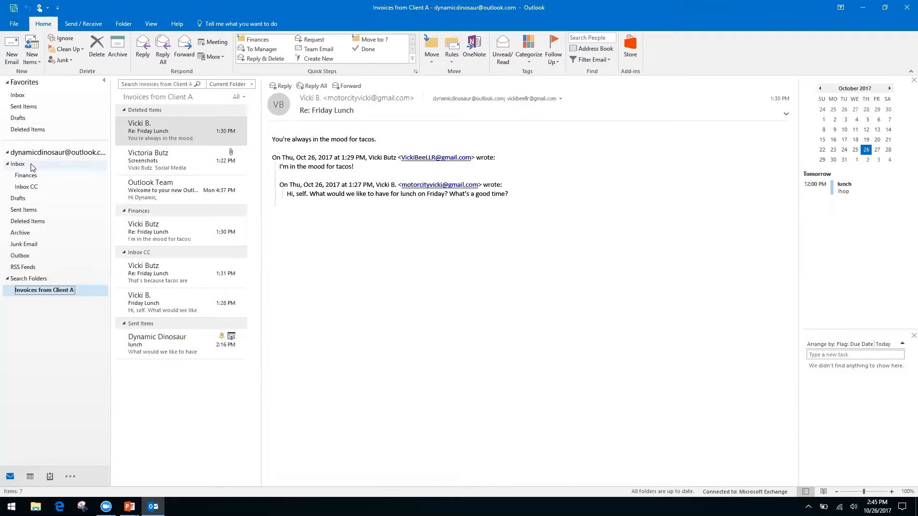
pyautogui.click(32, 188)
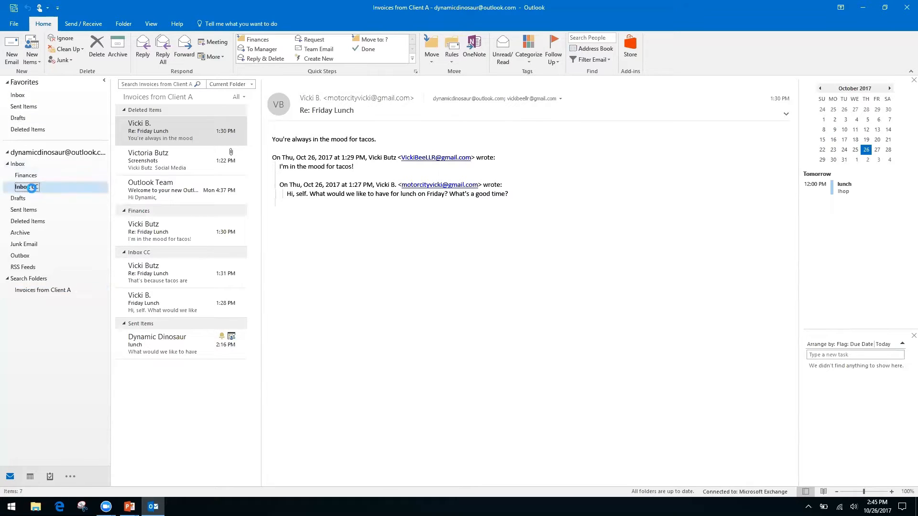
pyautogui.click(153, 83)
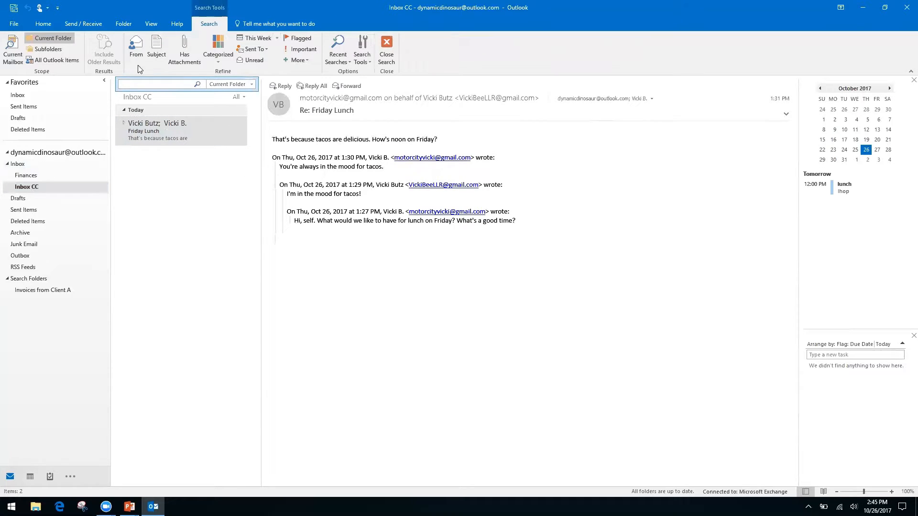
pyautogui.click(19, 164)
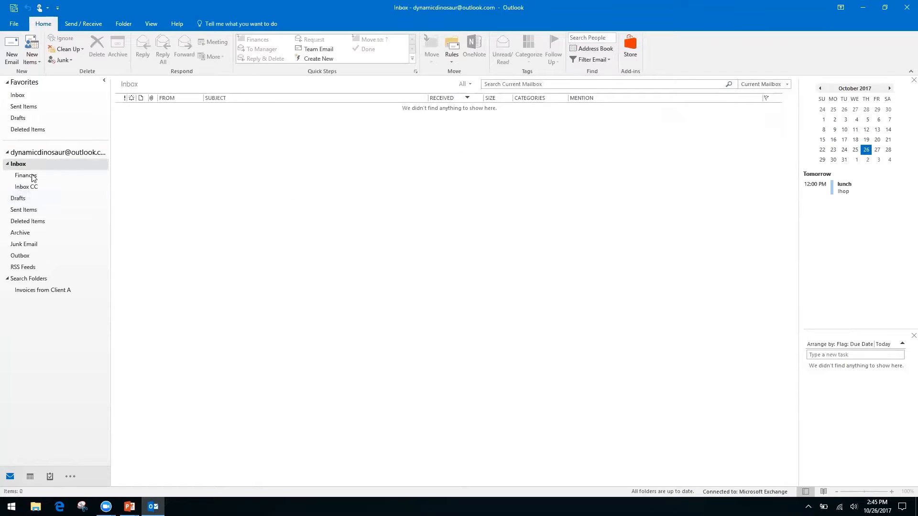
pyautogui.click(32, 187)
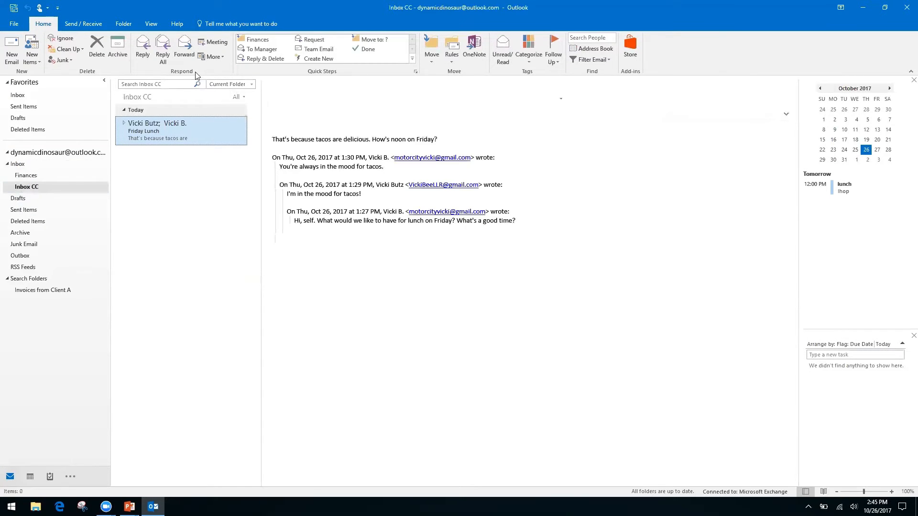
pyautogui.rightClick(164, 85)
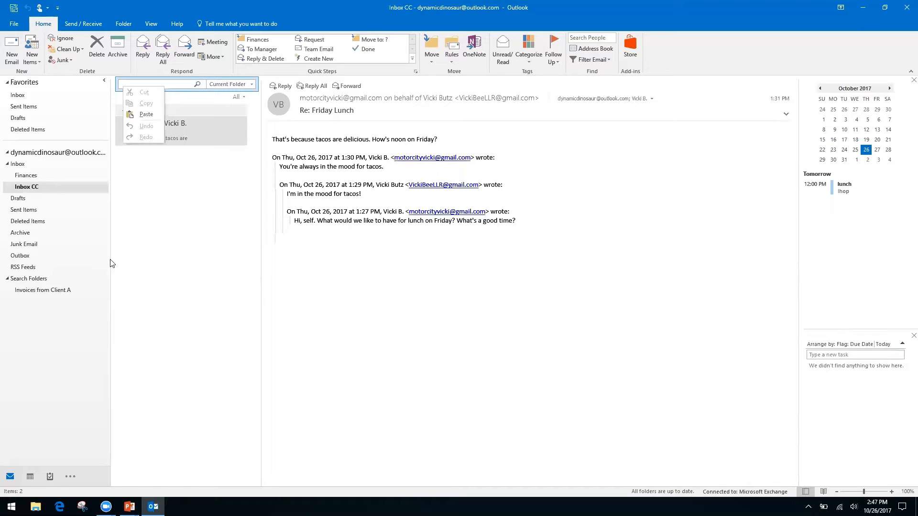
pyautogui.click(365, 302)
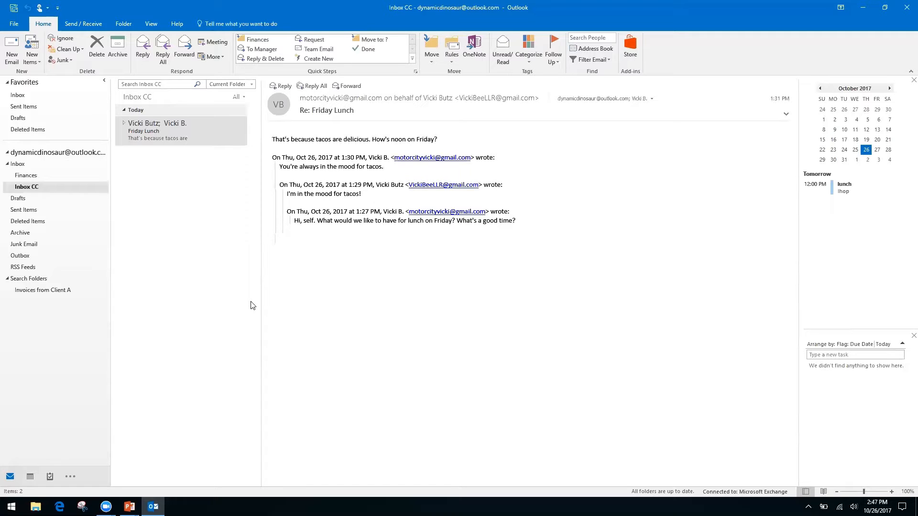
# Advance the PowerPoint slide show to 'Forms, Templates, and Quick Parts', then return to Outlook
pyautogui.hotkey('alt', 'Tab')
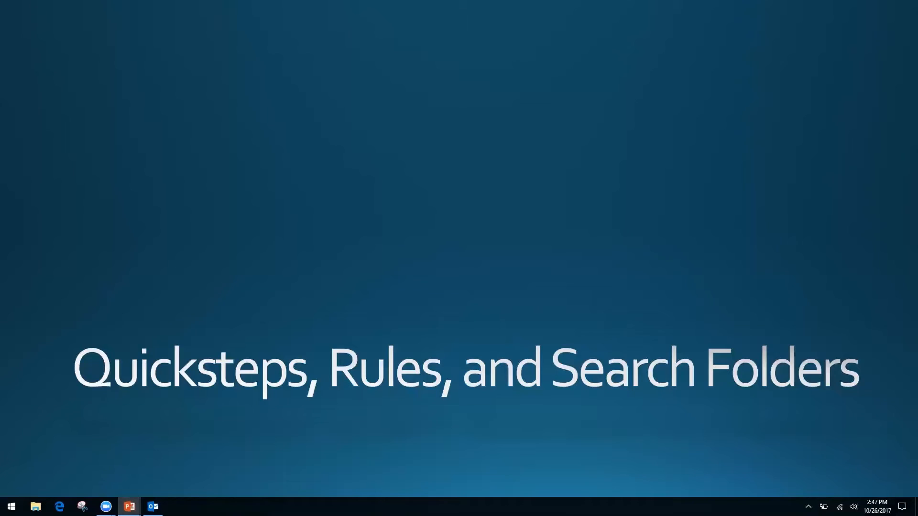
pyautogui.press('Right')
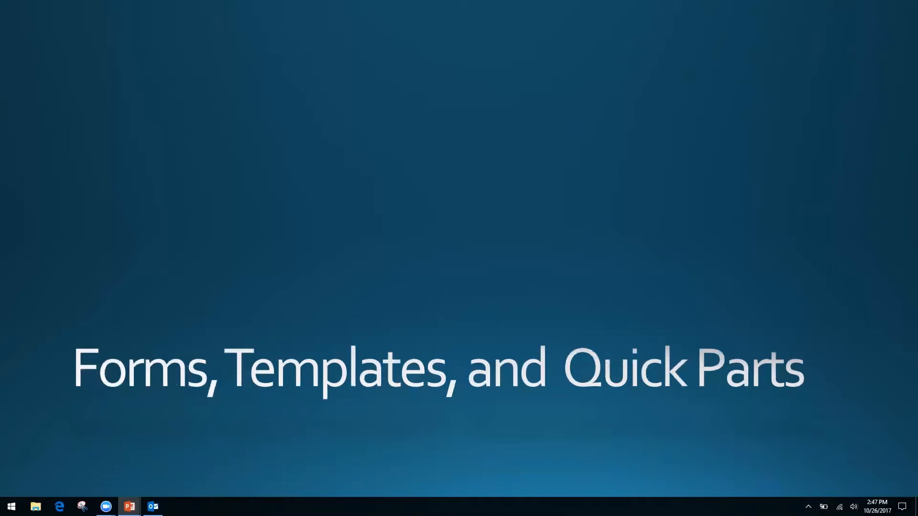
pyautogui.hotkey('alt', 'Tab')
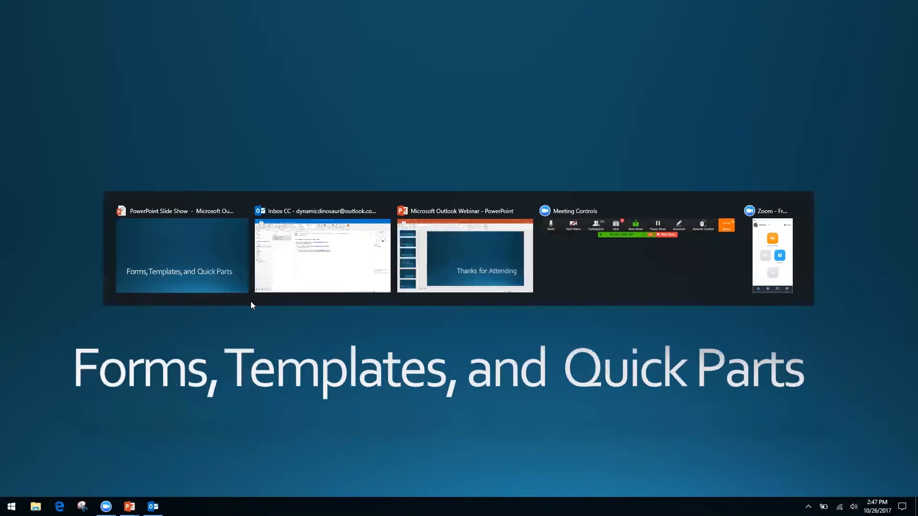
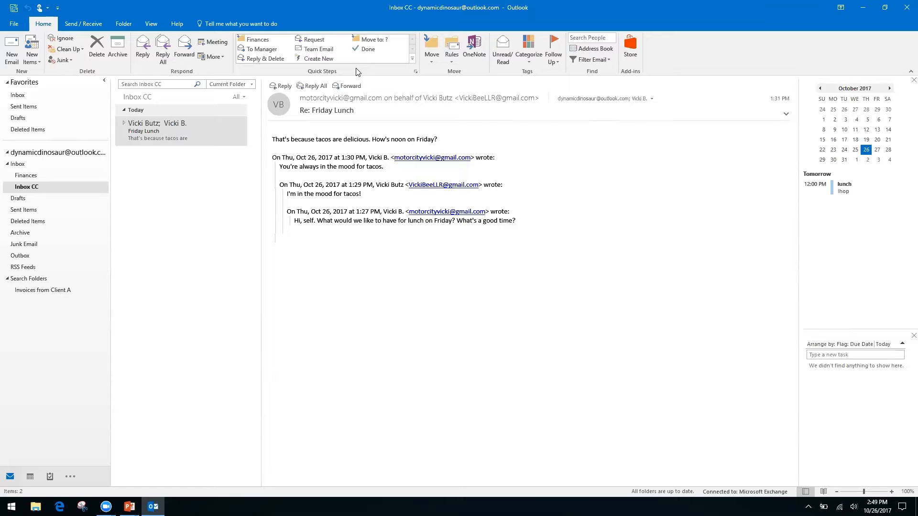
# Select the Friday Lunch message in Inbox CC and bring up, then dismiss, its shortcut menu
pyautogui.click(155, 135)
pyautogui.rightClick(354, 218)
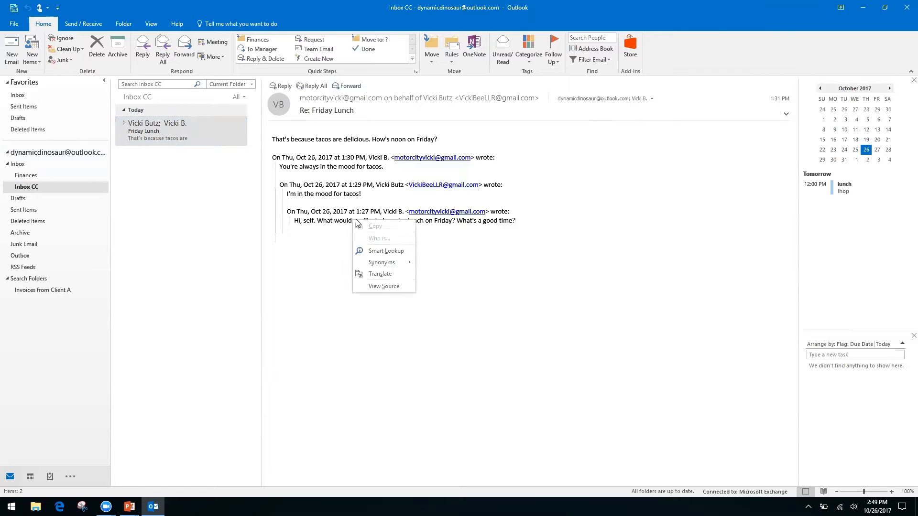
pyautogui.rightClick(313, 213)
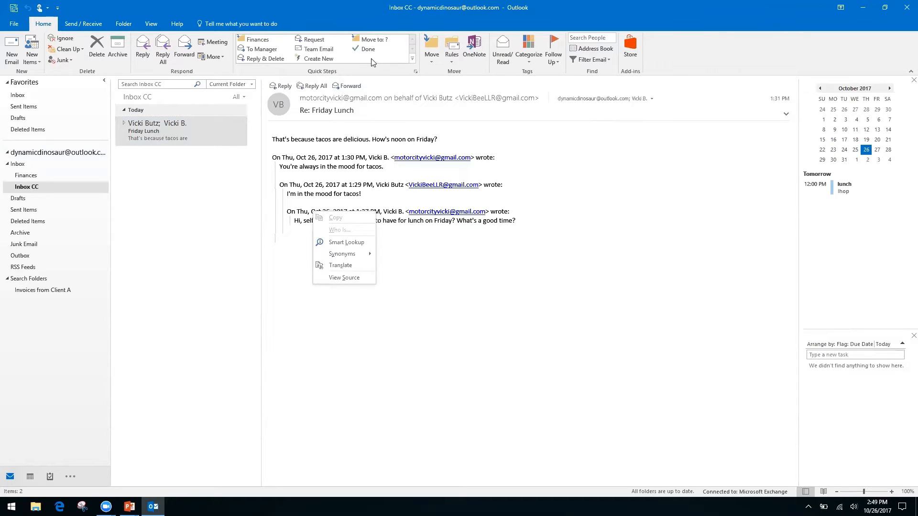
pyautogui.click(673, 56)
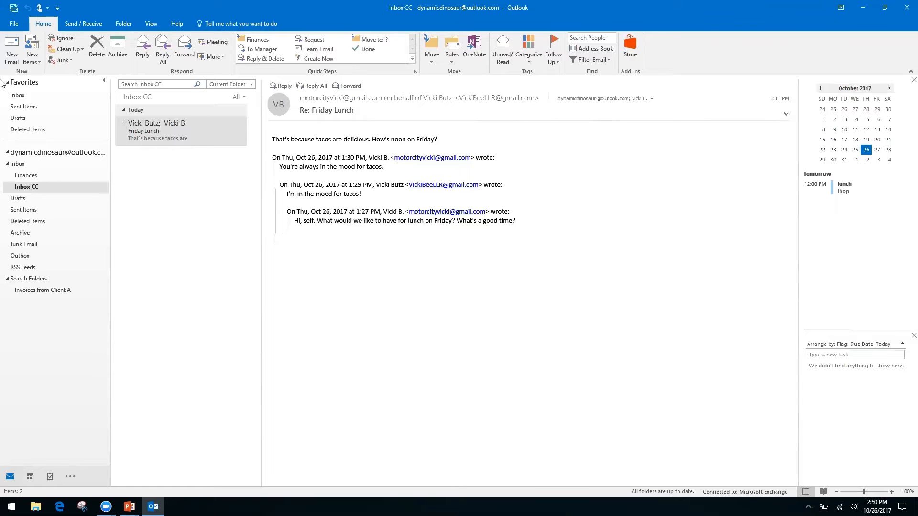
# Start a new email with the subject 'Monthly Report'
pyautogui.click(12, 48)
pyautogui.click(91, 196)
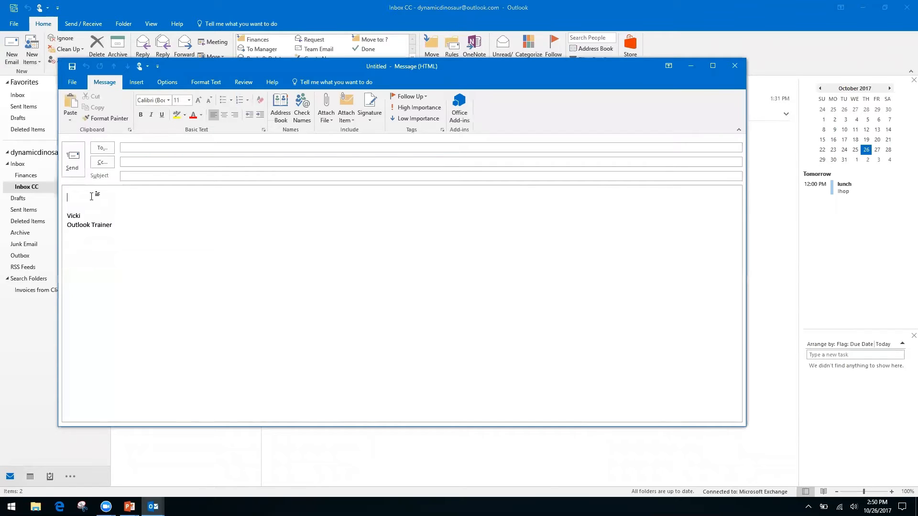
pyautogui.click(160, 178)
pyautogui.write('Monthly Report')
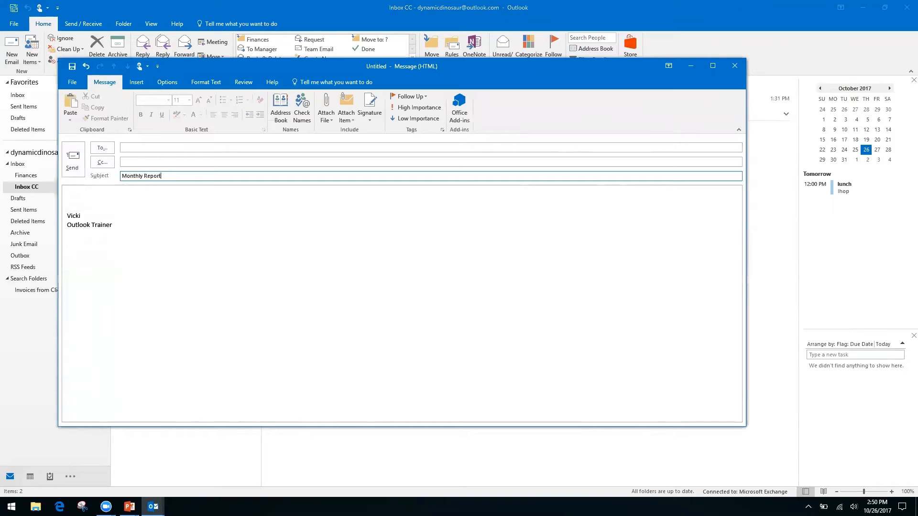
pyautogui.click(91, 194)
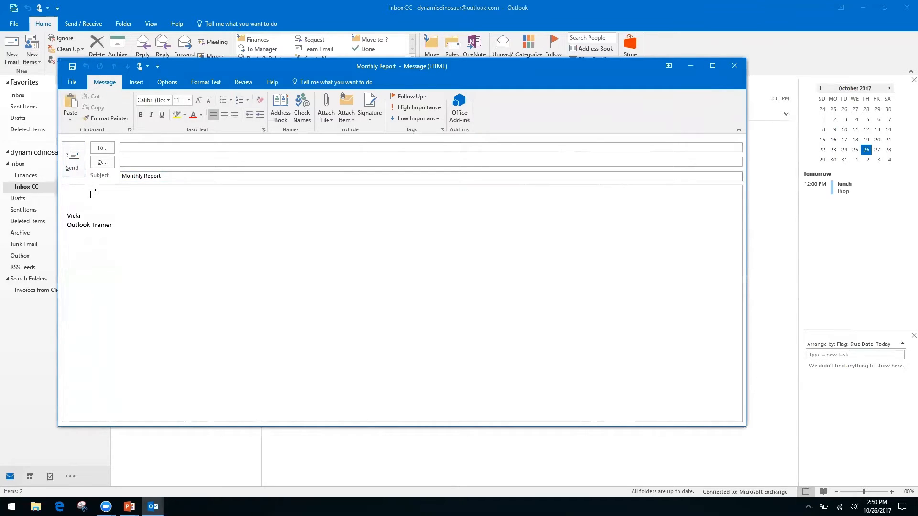
# Write the body lines 'Month', 'Date' and 'Information, see spreadsheet'
pyautogui.write('Month')
pyautogui.press('Return')
pyautogui.write('Date')
pyautogui.press('Return')
pyautogui.press('Return')
pyautogui.write('In')
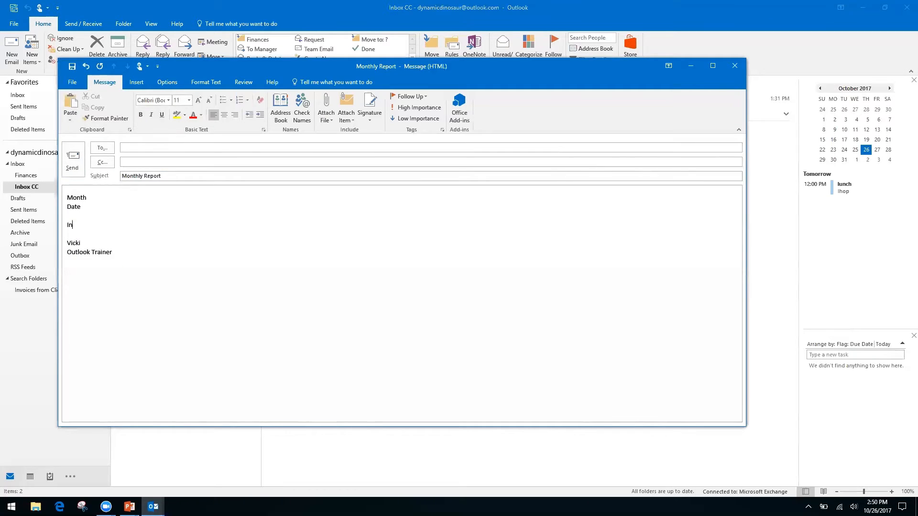
pyautogui.write('formation, see spreadsheet')
pyautogui.click(68, 82)
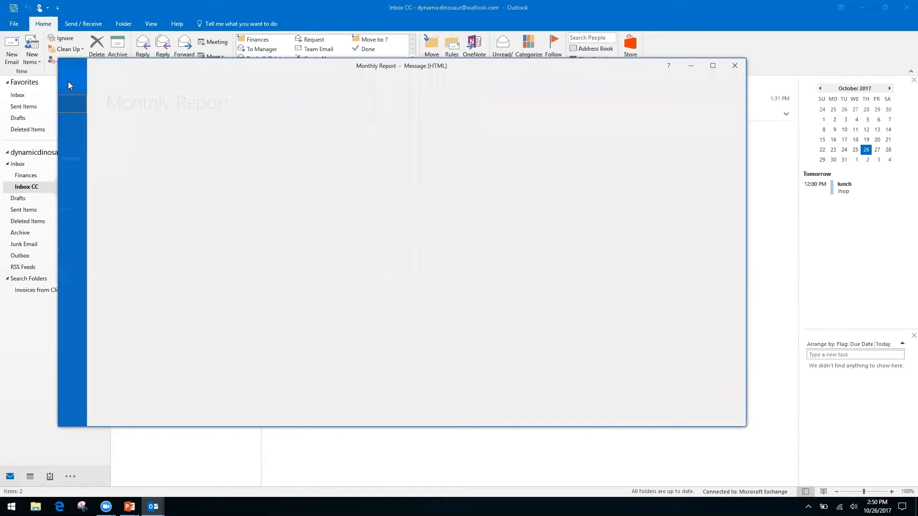
pyautogui.click(85, 139)
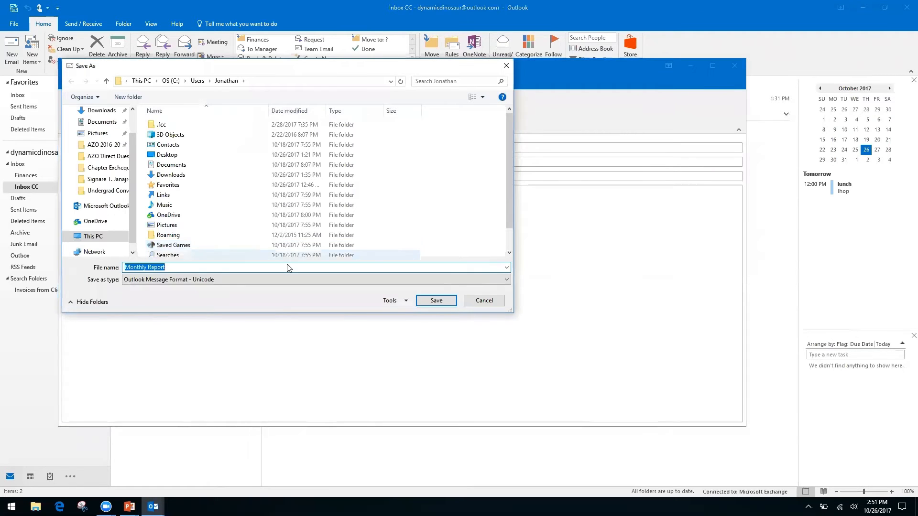
pyautogui.click(485, 280)
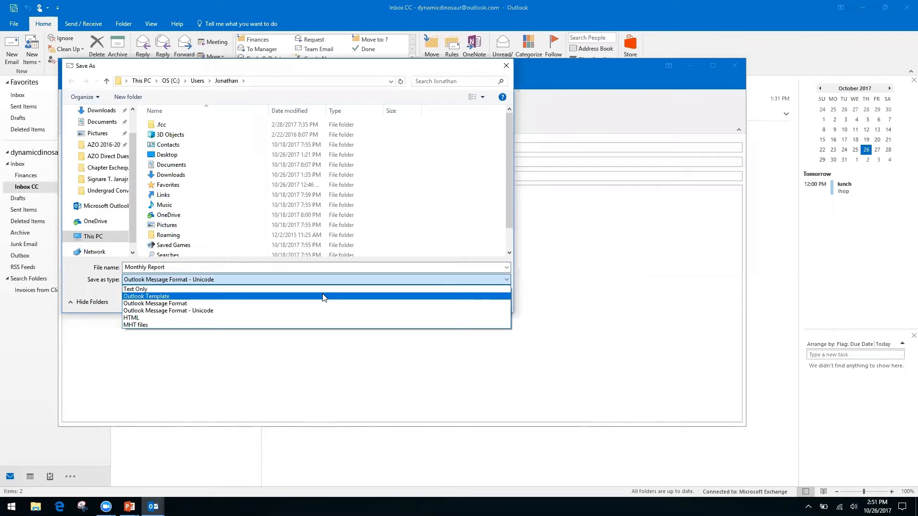
pyautogui.click(156, 317)
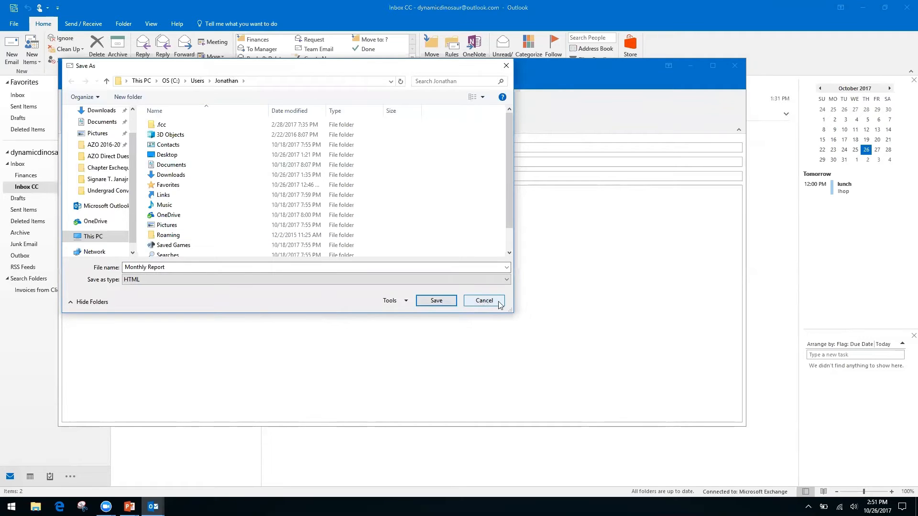
pyautogui.click(484, 301)
pyautogui.hotkey('alt', 's')
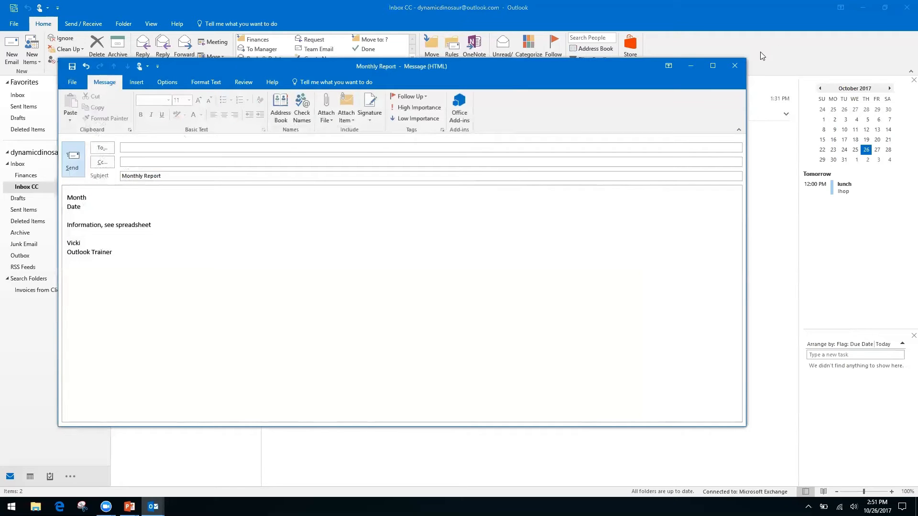
# Close the Monthly Report draft without saving, then advance the slideshow to 'How to Speed Up Outlook Search'
pyautogui.click(734, 69)
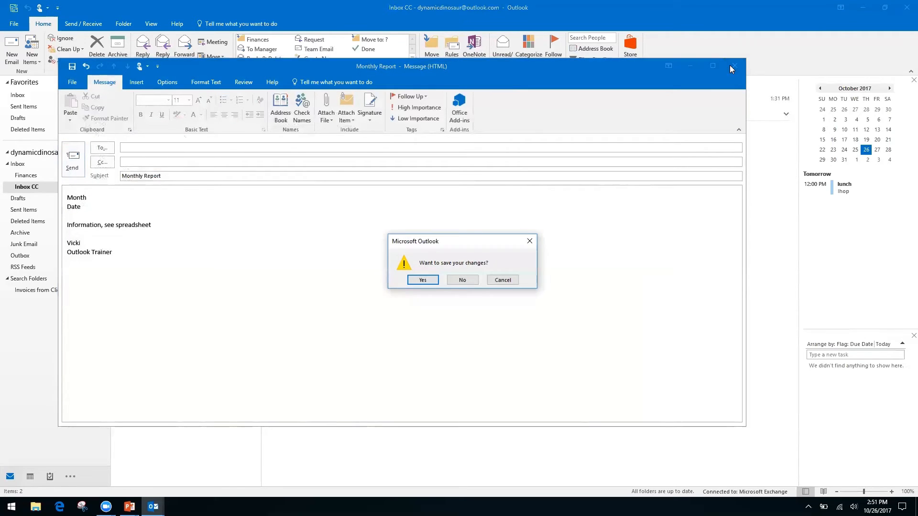
pyautogui.click(462, 281)
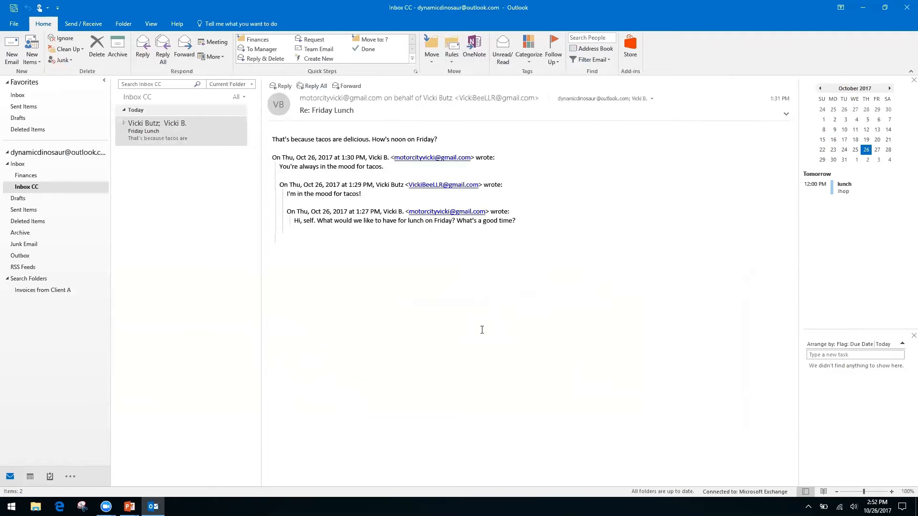
pyautogui.hotkey('alt', 'Tab')
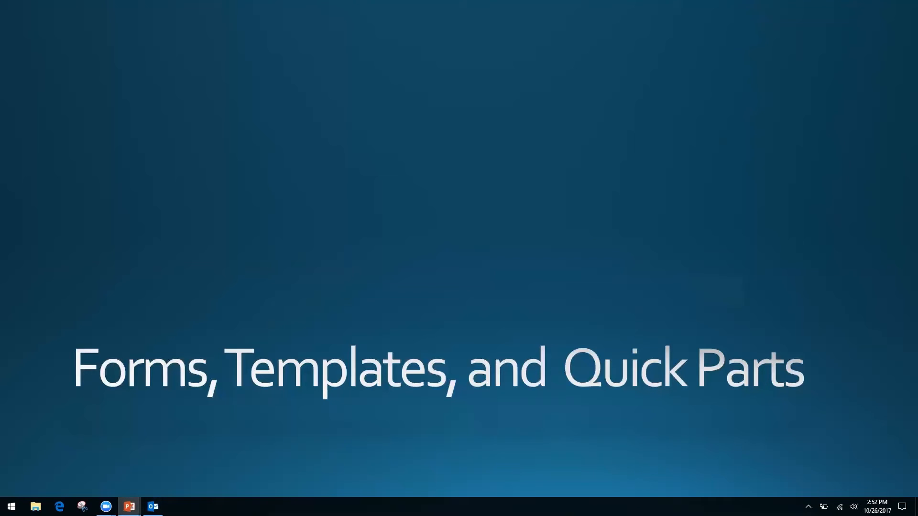
pyautogui.press('Right')
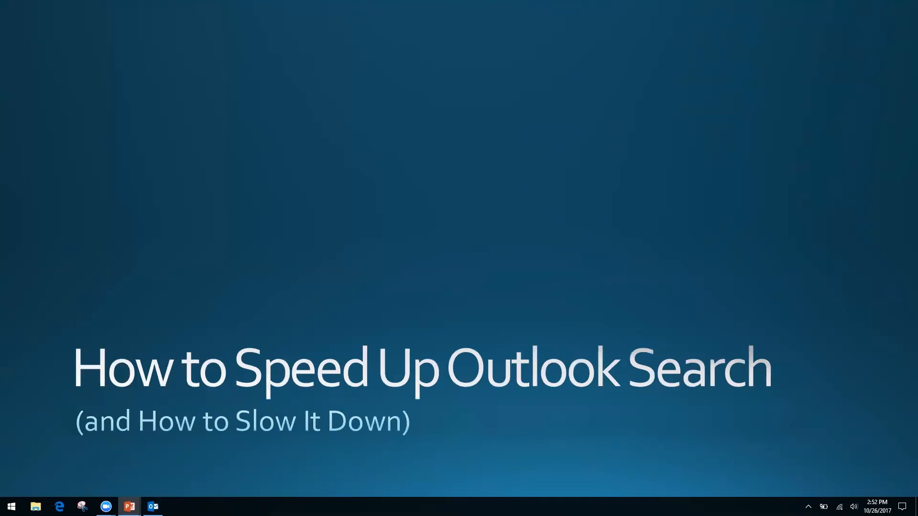